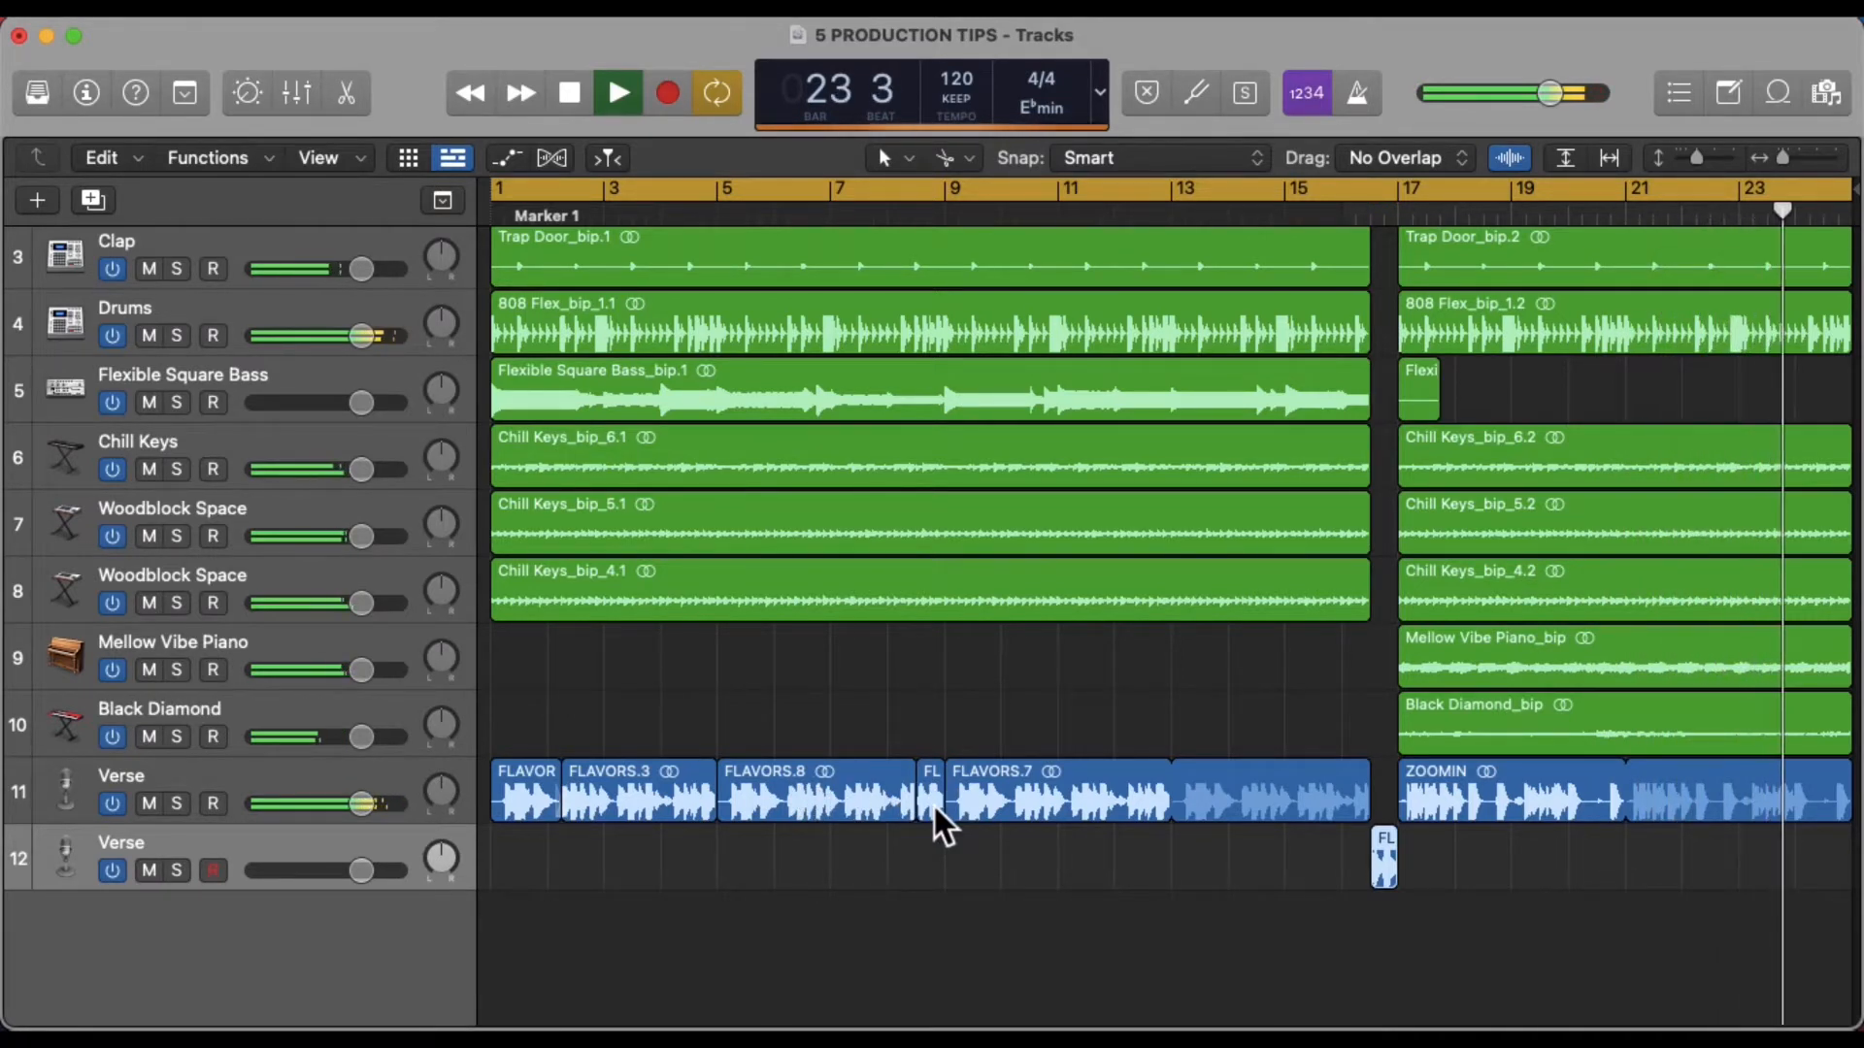
# Open the short FLAVORS.9 region in the audio editor and draw a crossfade at its start
pyautogui.click(935, 807)
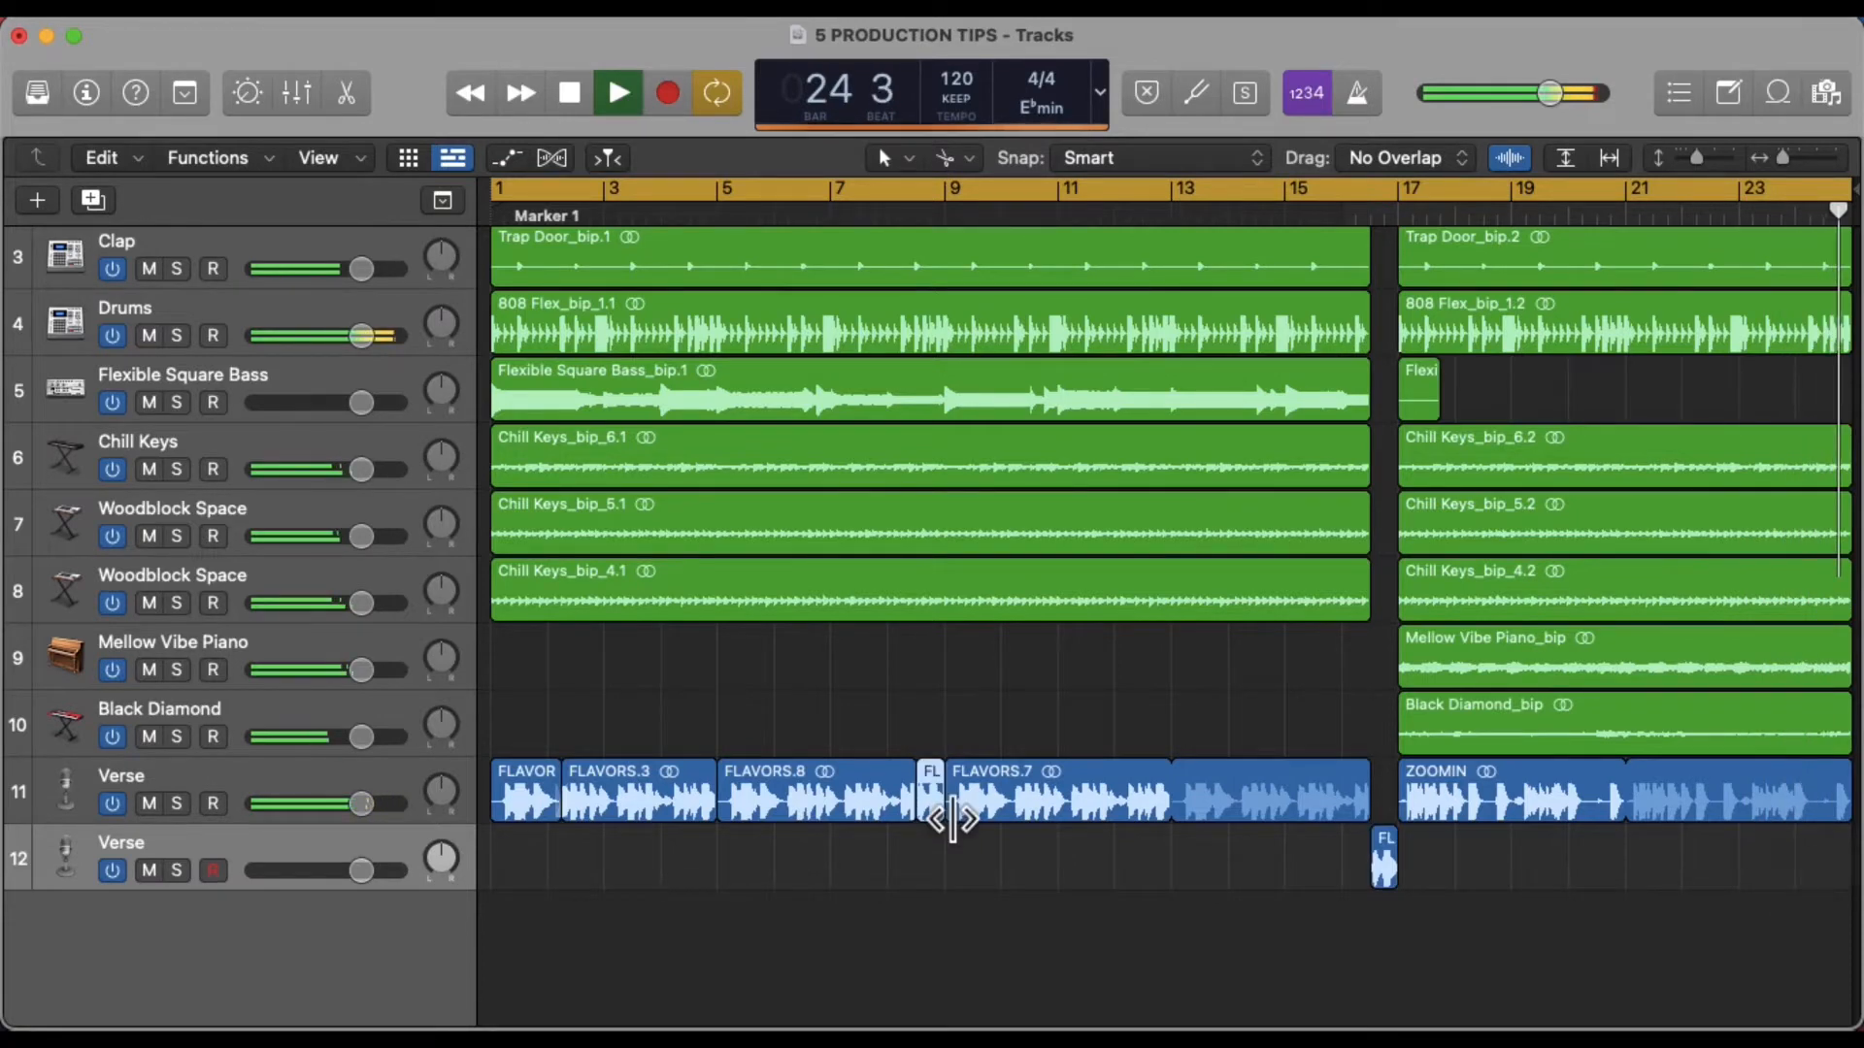
pyautogui.doubleClick(935, 807)
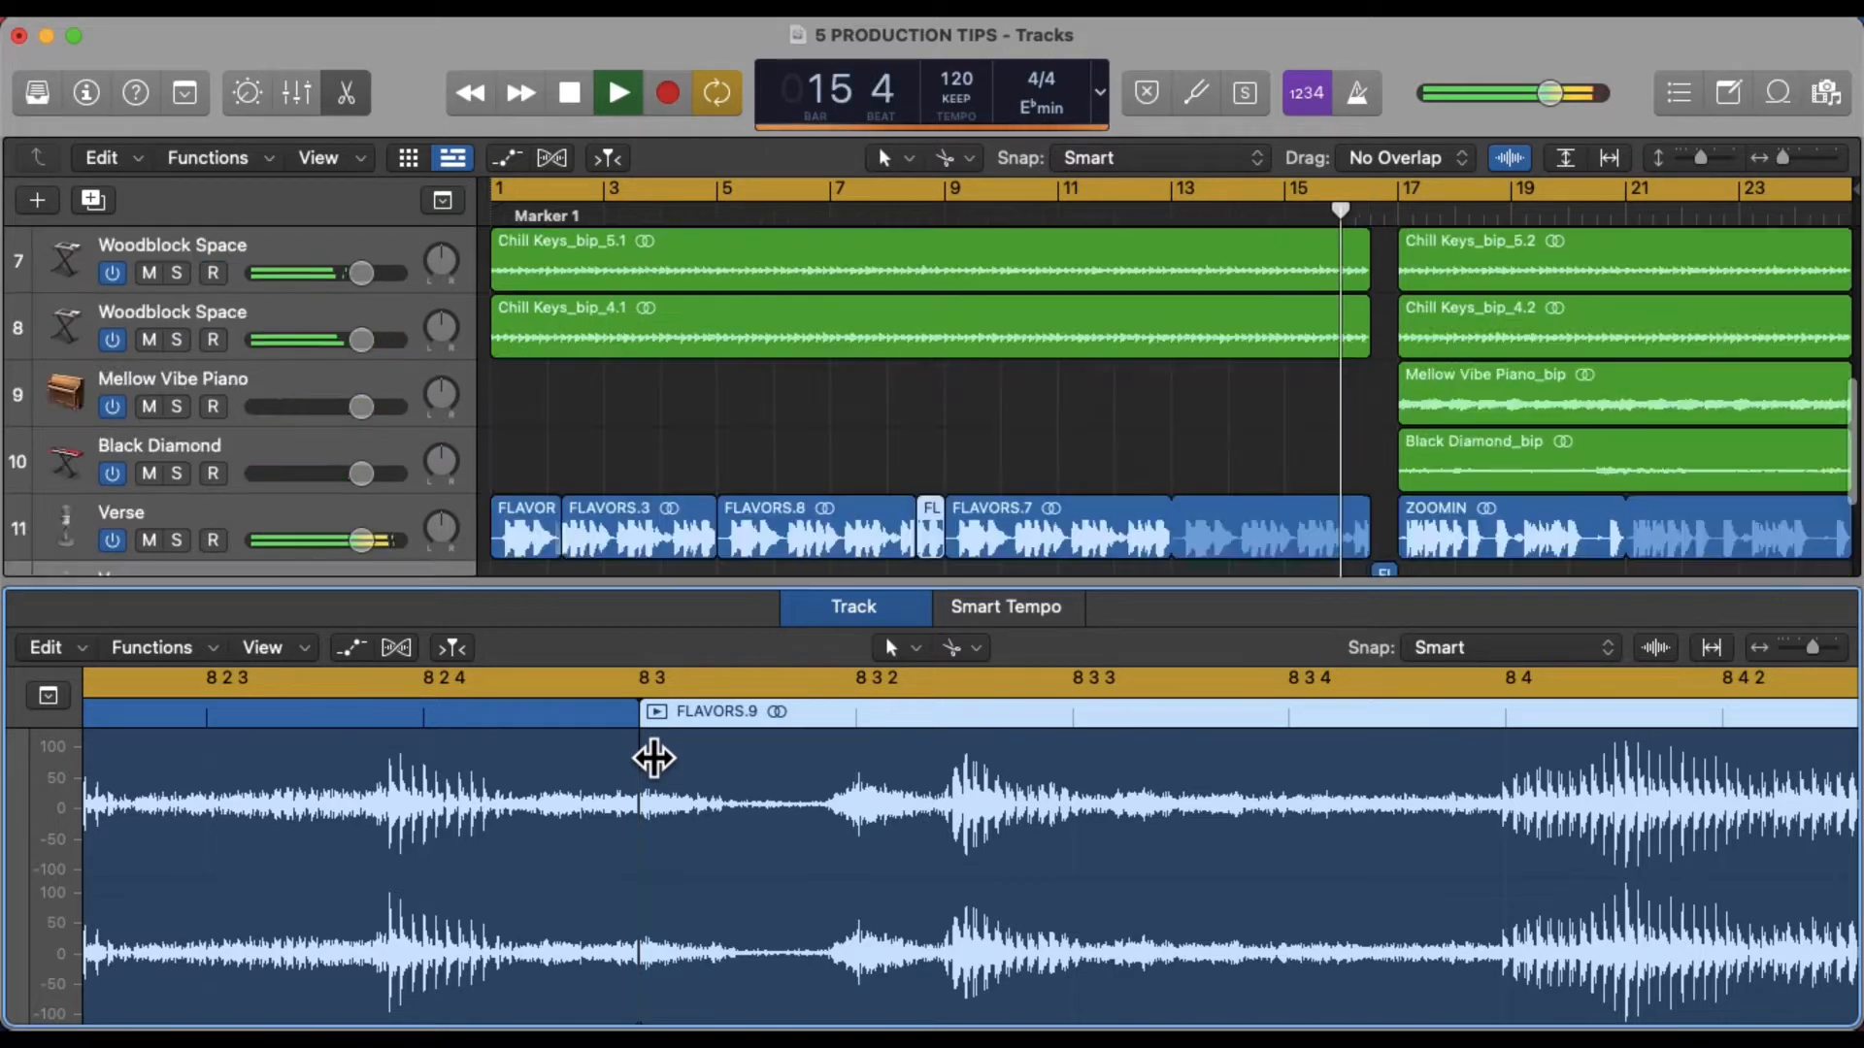
pyautogui.moveTo(629, 762); pyautogui.dragTo(670, 866)
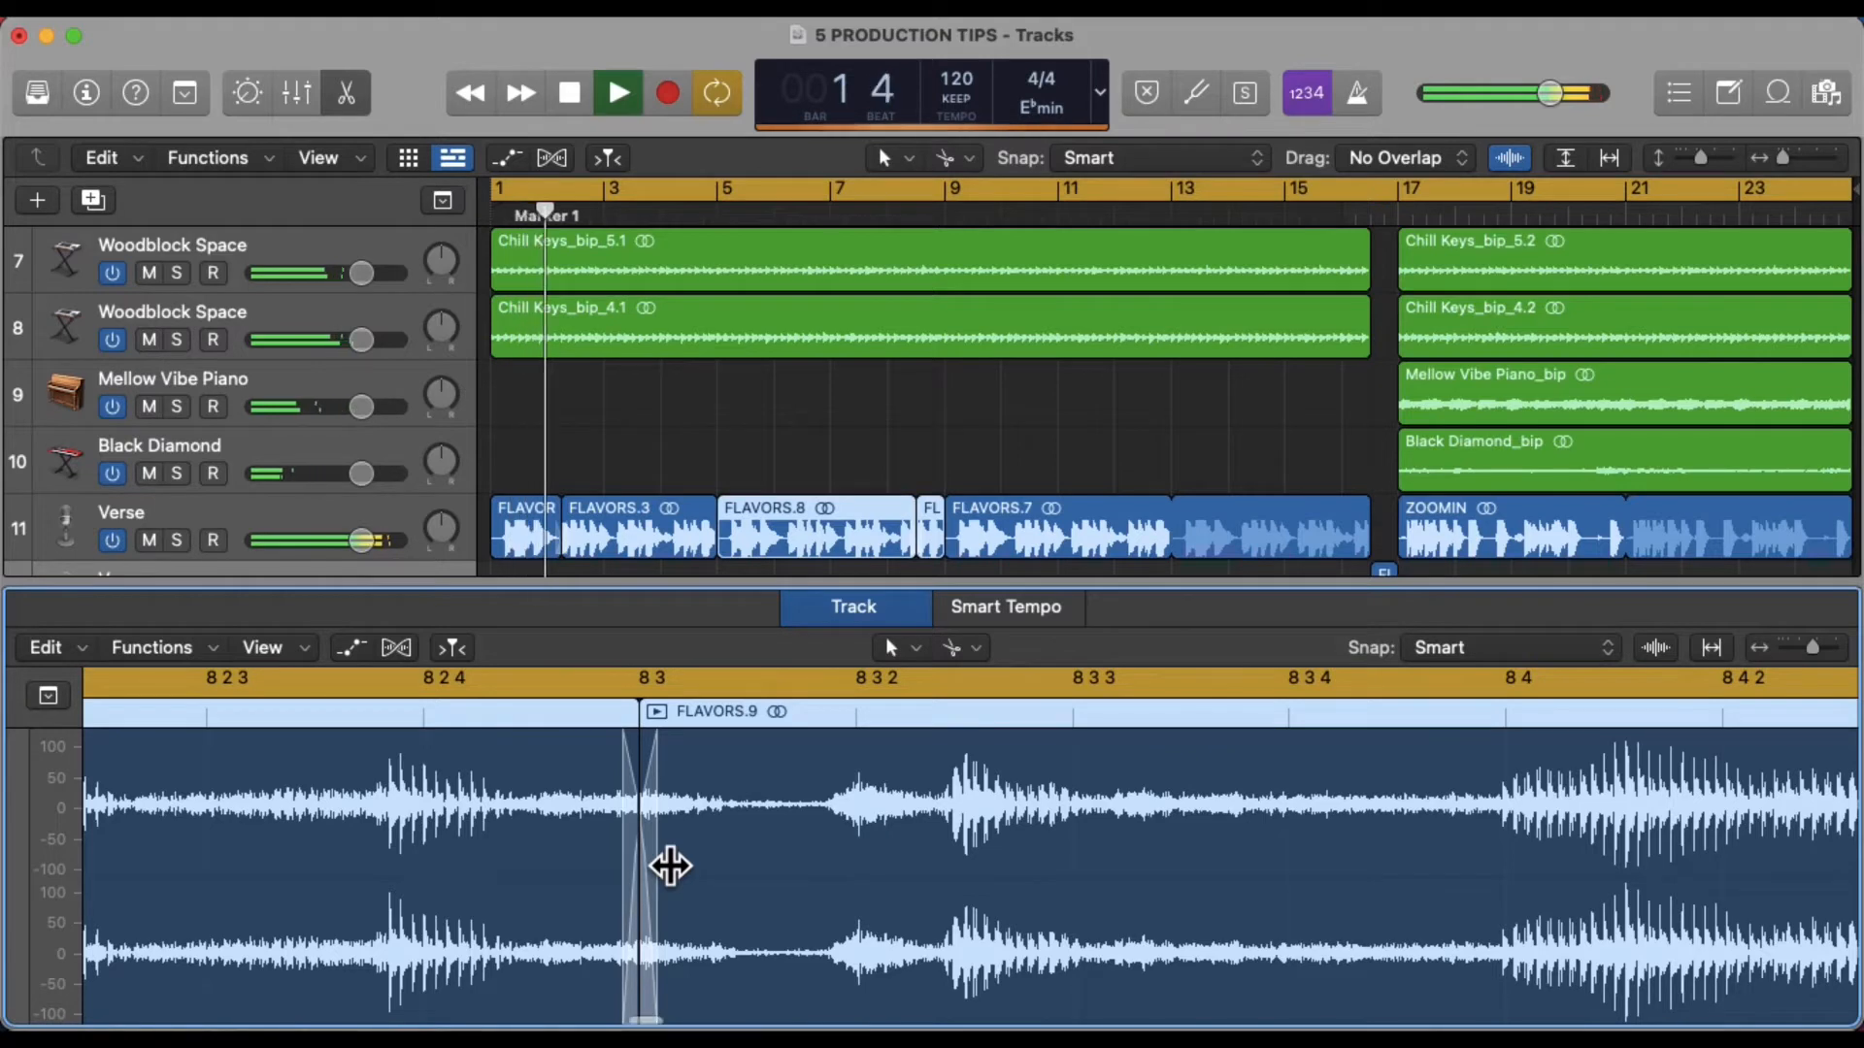
# Narrow the crossfade between FLAVORS.8 and FLAVORS.9 by adjusting its edges
pyautogui.press('super+Right')
pyautogui.press('super+Right')
pyautogui.press('super+Right')
pyautogui.press('super+Right')
pyautogui.press('super+Right')
pyautogui.press('super+Left')
pyautogui.press('super+Left')
pyautogui.press('super+Left')
pyautogui.press('super+Left')
pyautogui.press('super+Left')
pyautogui.press('super+Left')
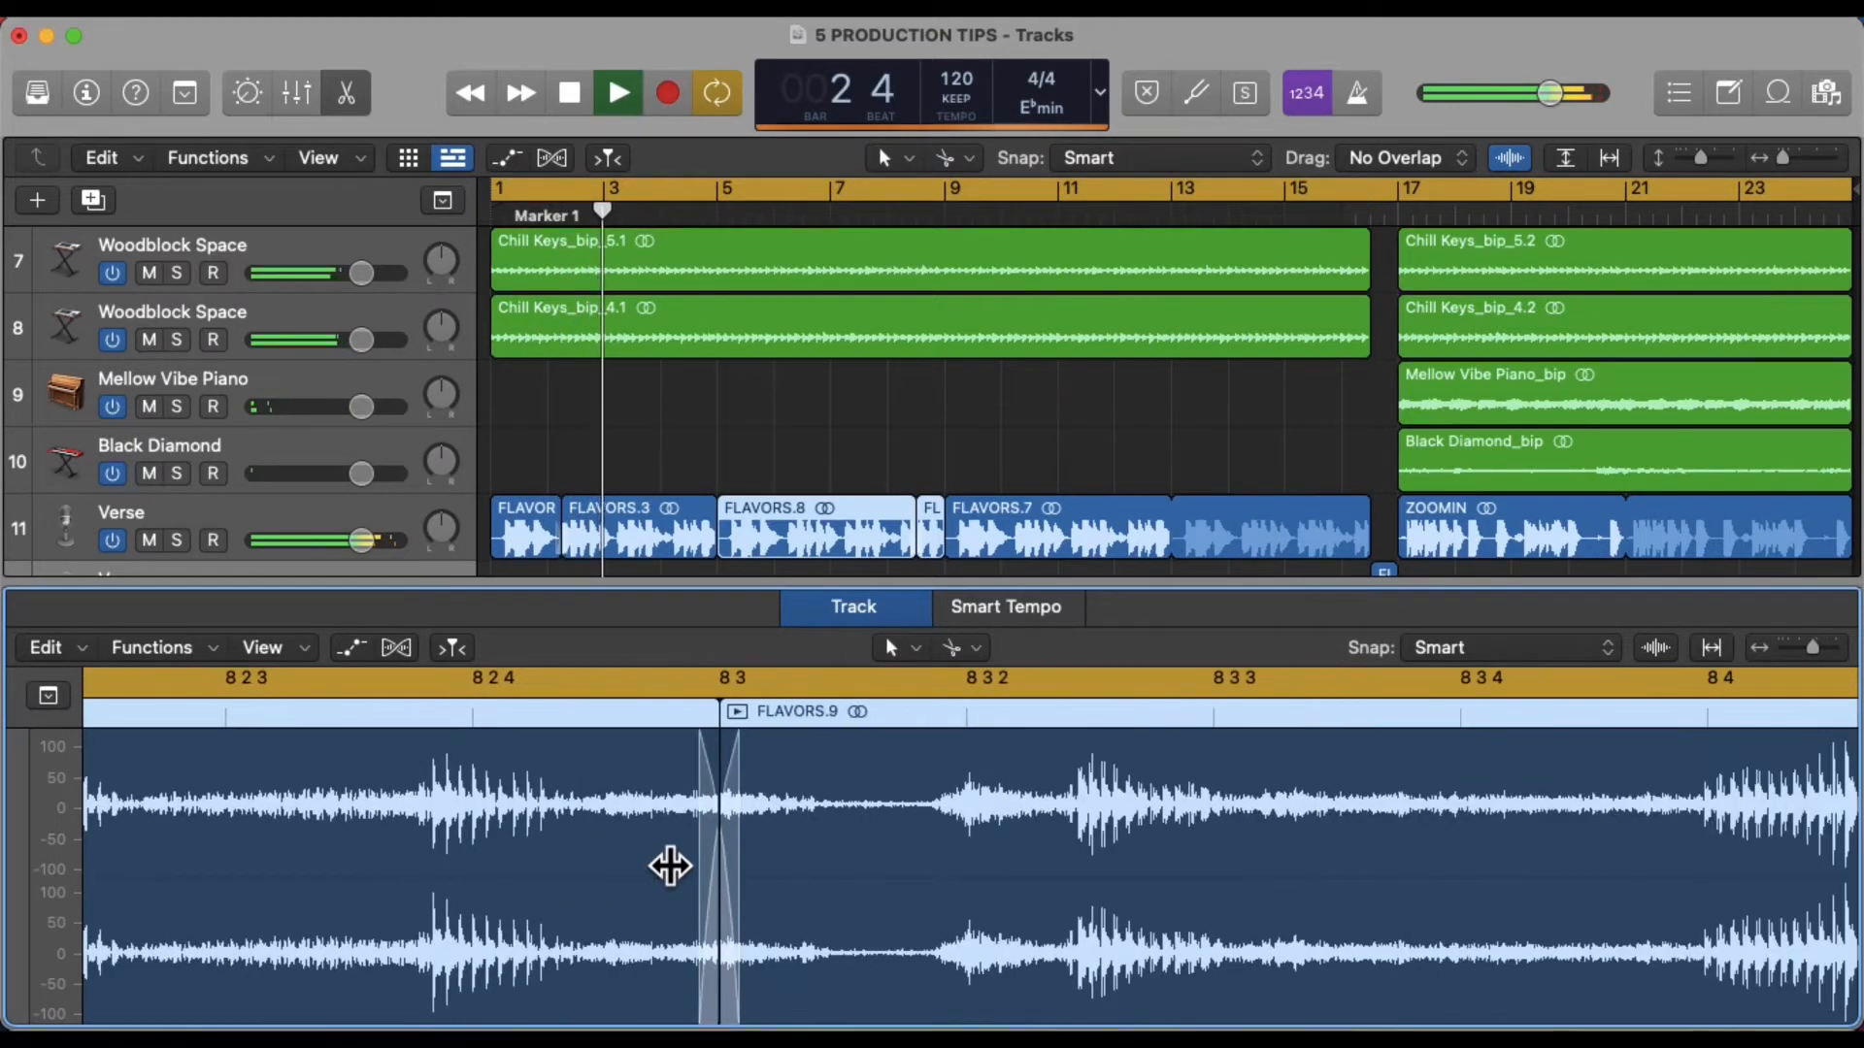
pyautogui.press('super+Right')
pyautogui.press('super+Right')
pyautogui.press('super+Right')
pyautogui.press('super+Right')
pyautogui.press('super+Right')
pyautogui.press('super+Right')
pyautogui.press('super+Right')
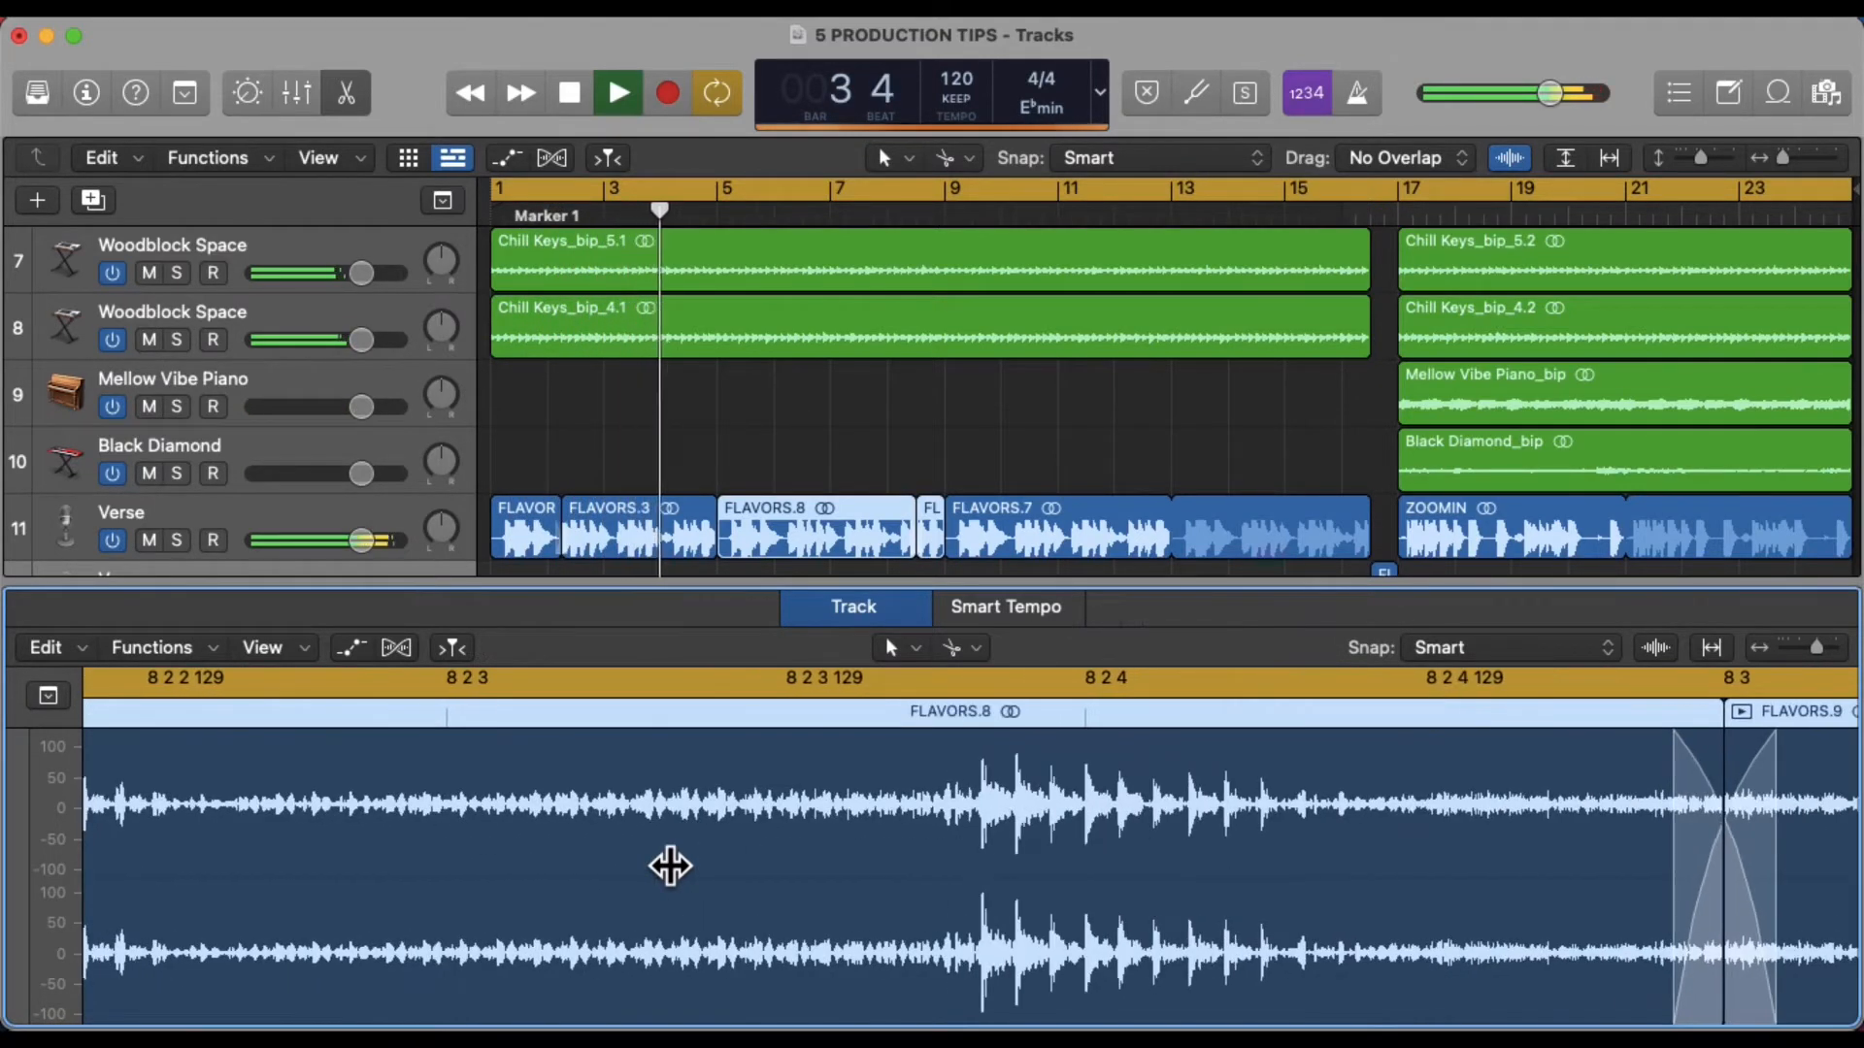
pyautogui.hscroll(6, 671, 866)
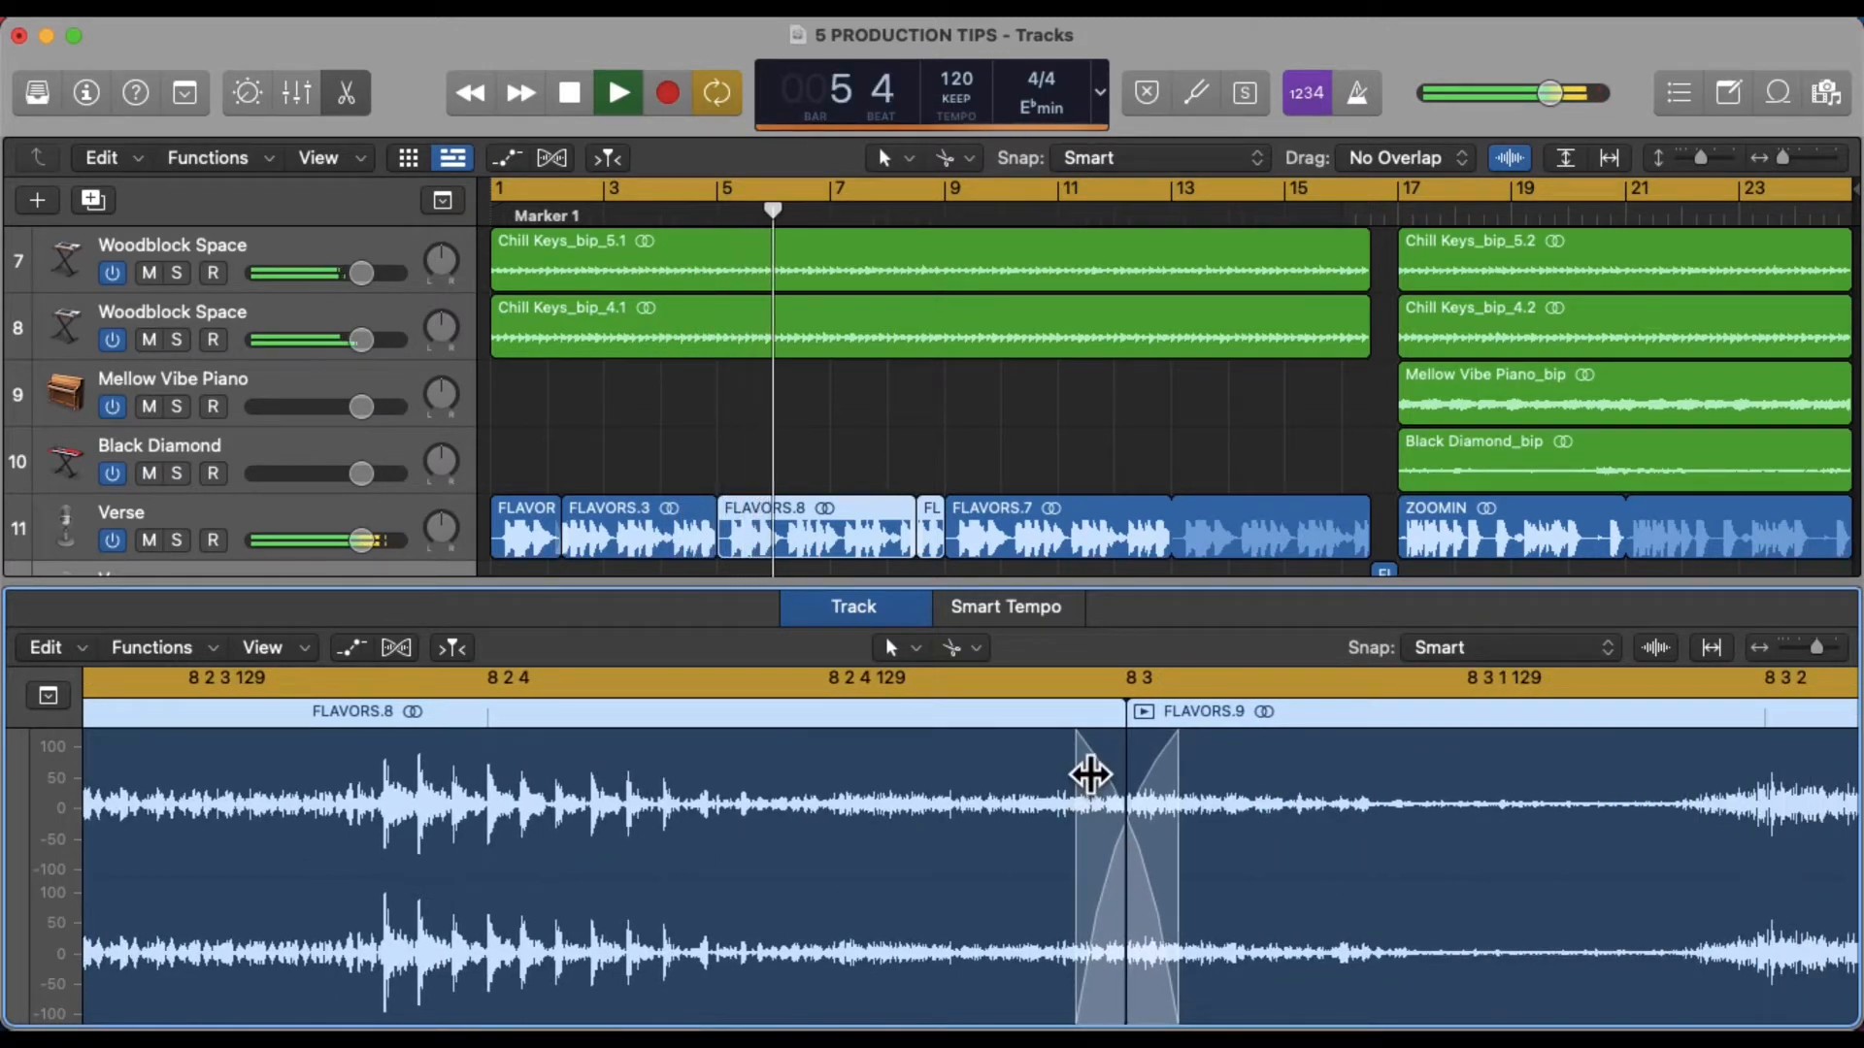
pyautogui.moveTo(1091, 791)
pyautogui.mouseDown()
pyautogui.moveTo(1147, 807)
pyautogui.moveTo(1091, 811)
pyautogui.mouseUp()
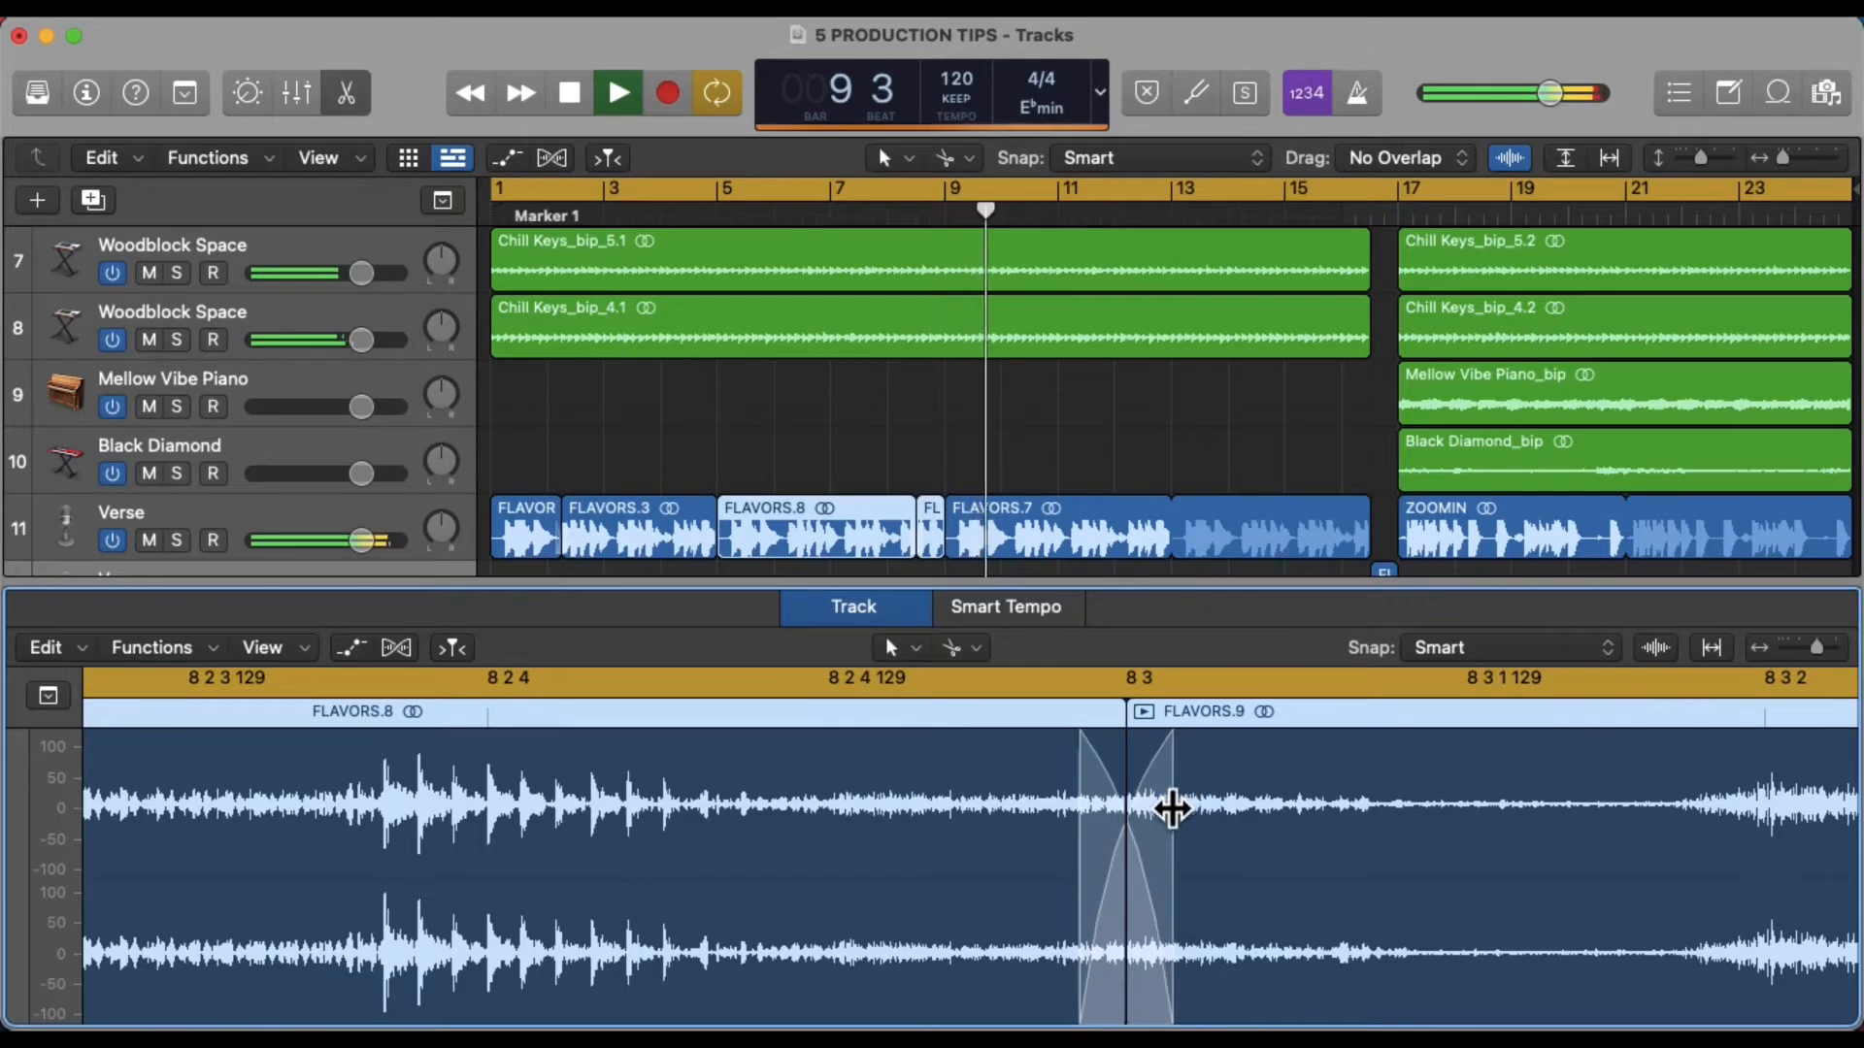
pyautogui.moveTo(1172, 808); pyautogui.dragTo(1165, 819)
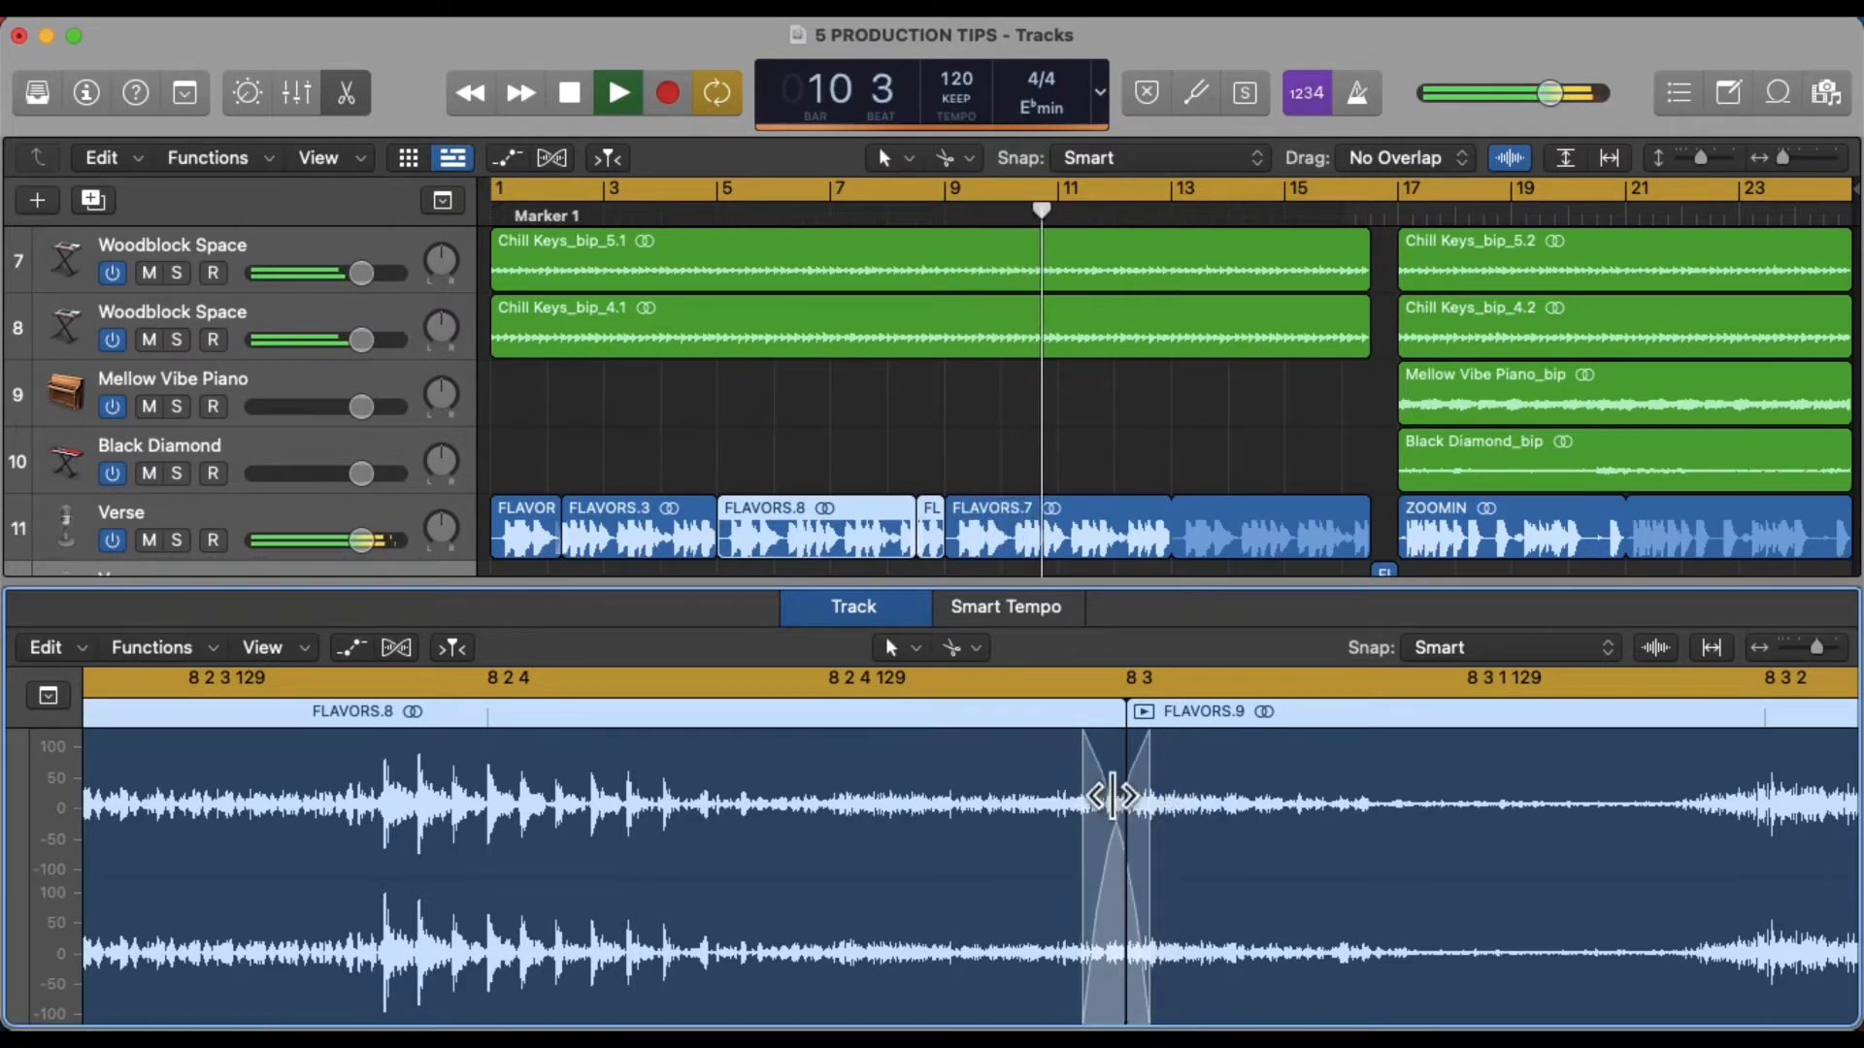
pyautogui.moveTo(1103, 798); pyautogui.dragTo(1115, 798)
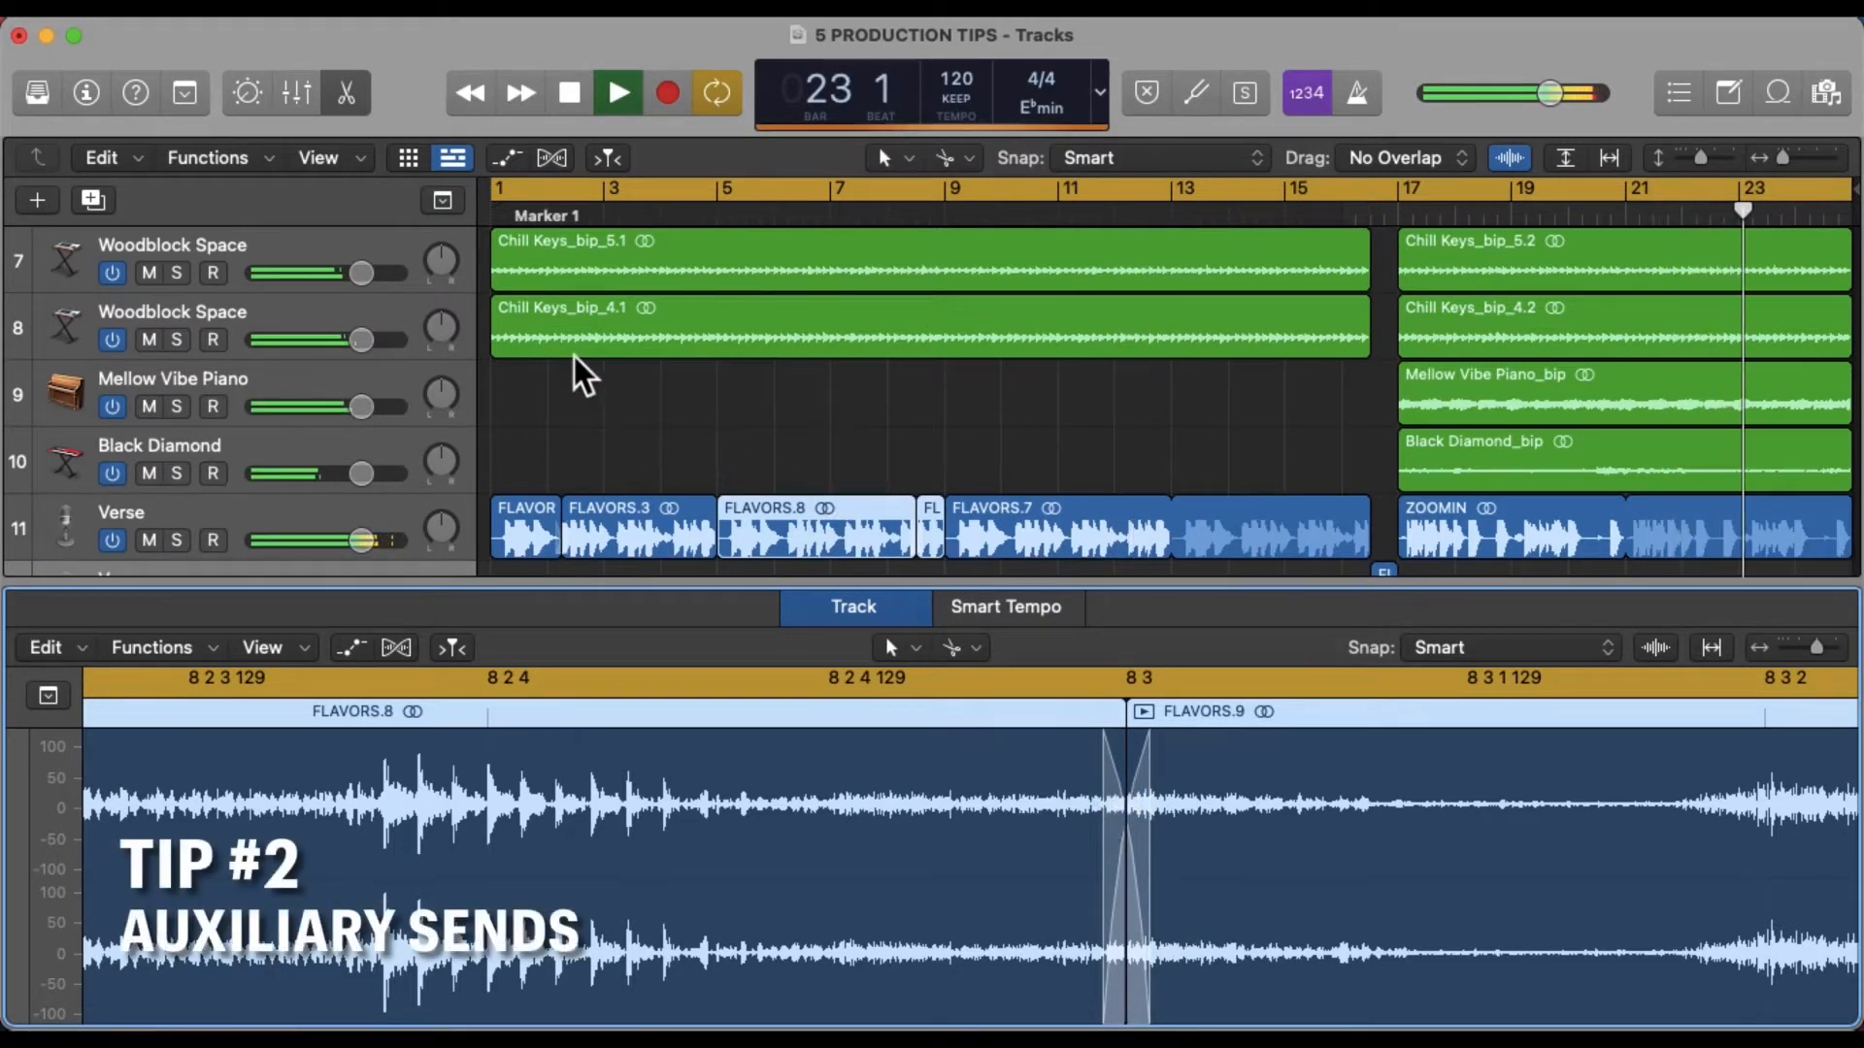
# Open the mixer and create a new auxiliary channel strip
pyautogui.click(303, 94)
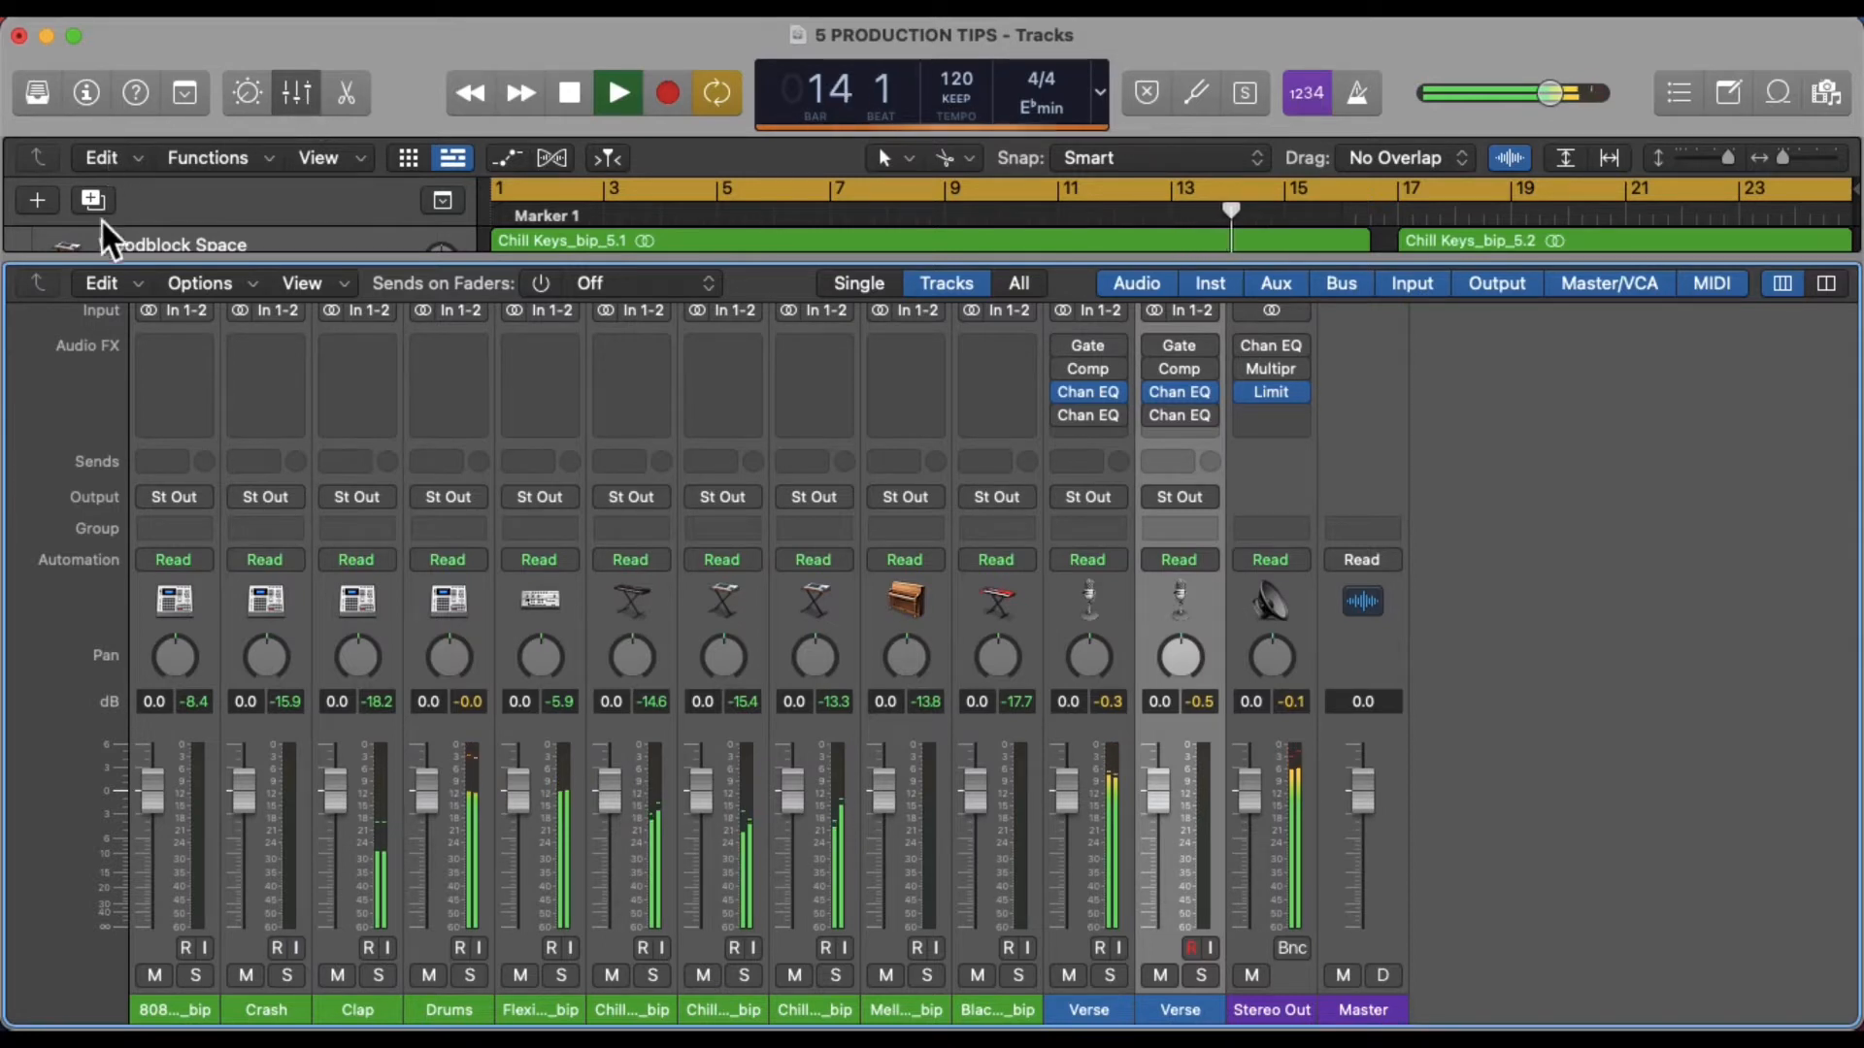
pyautogui.click(247, 283)
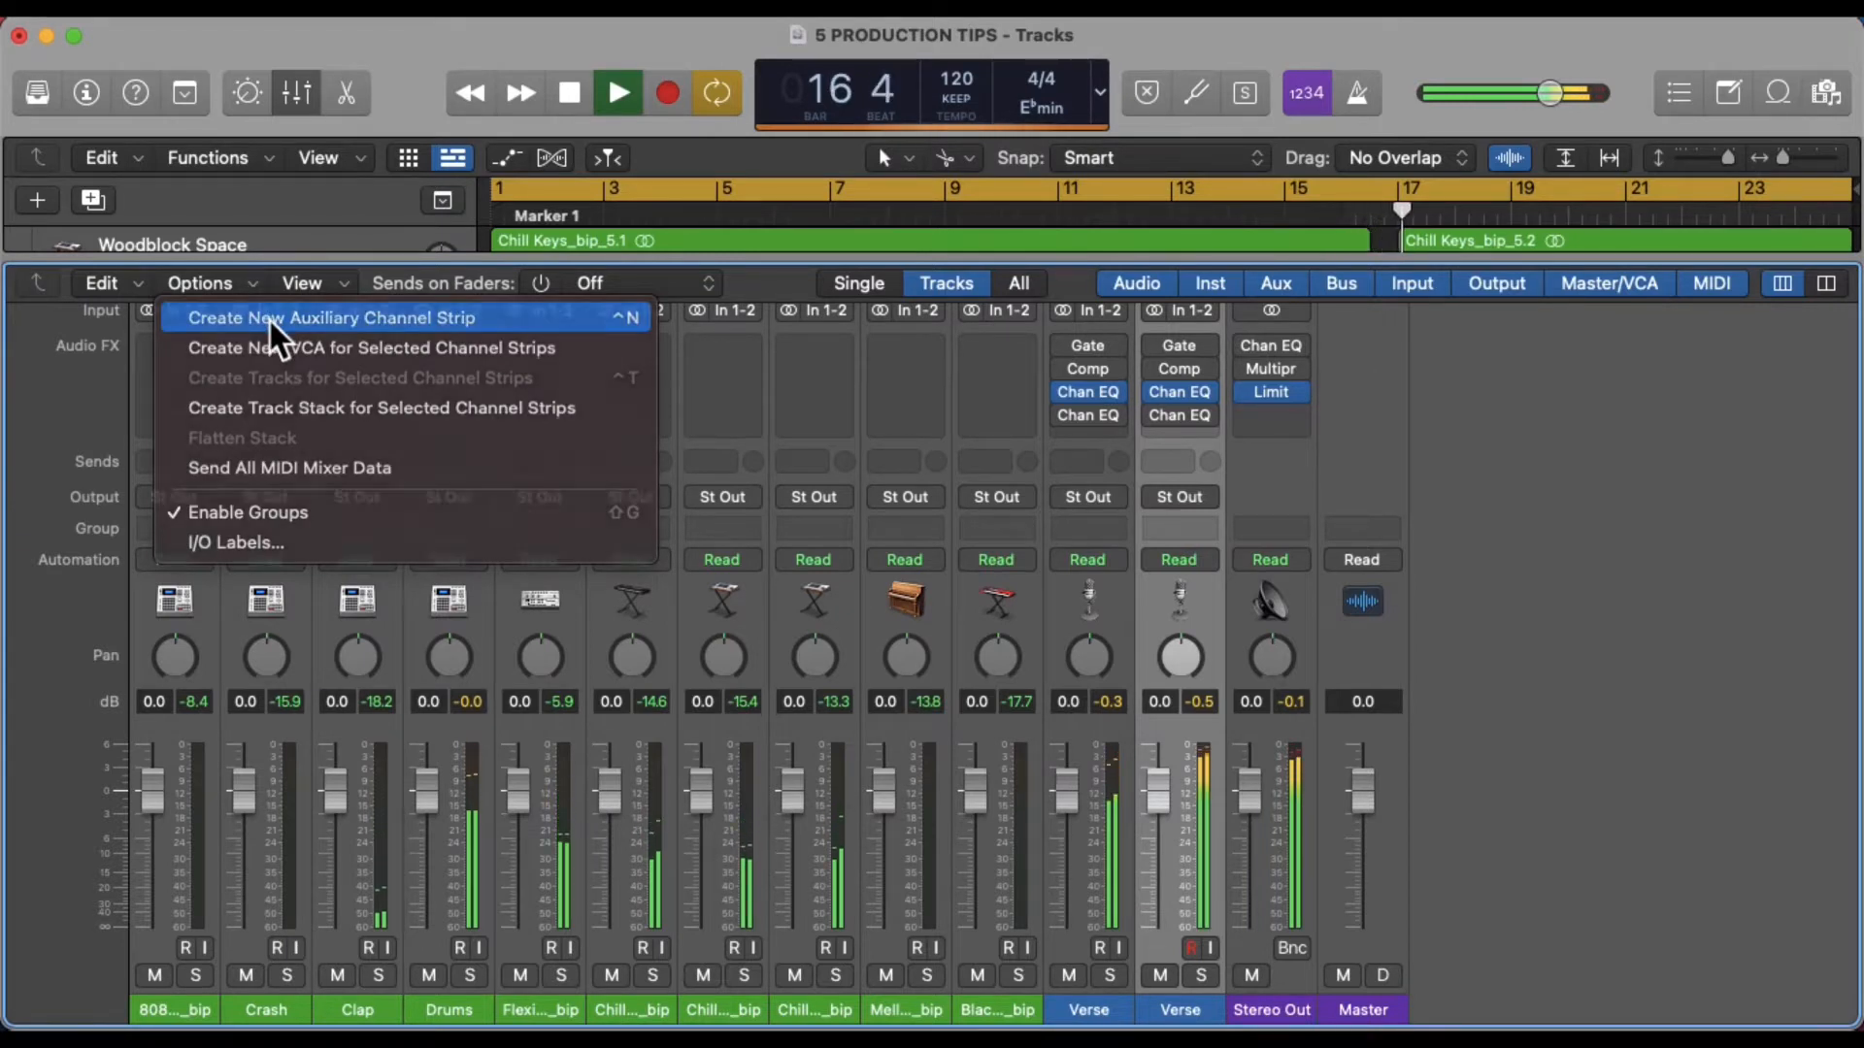
pyautogui.click(270, 318)
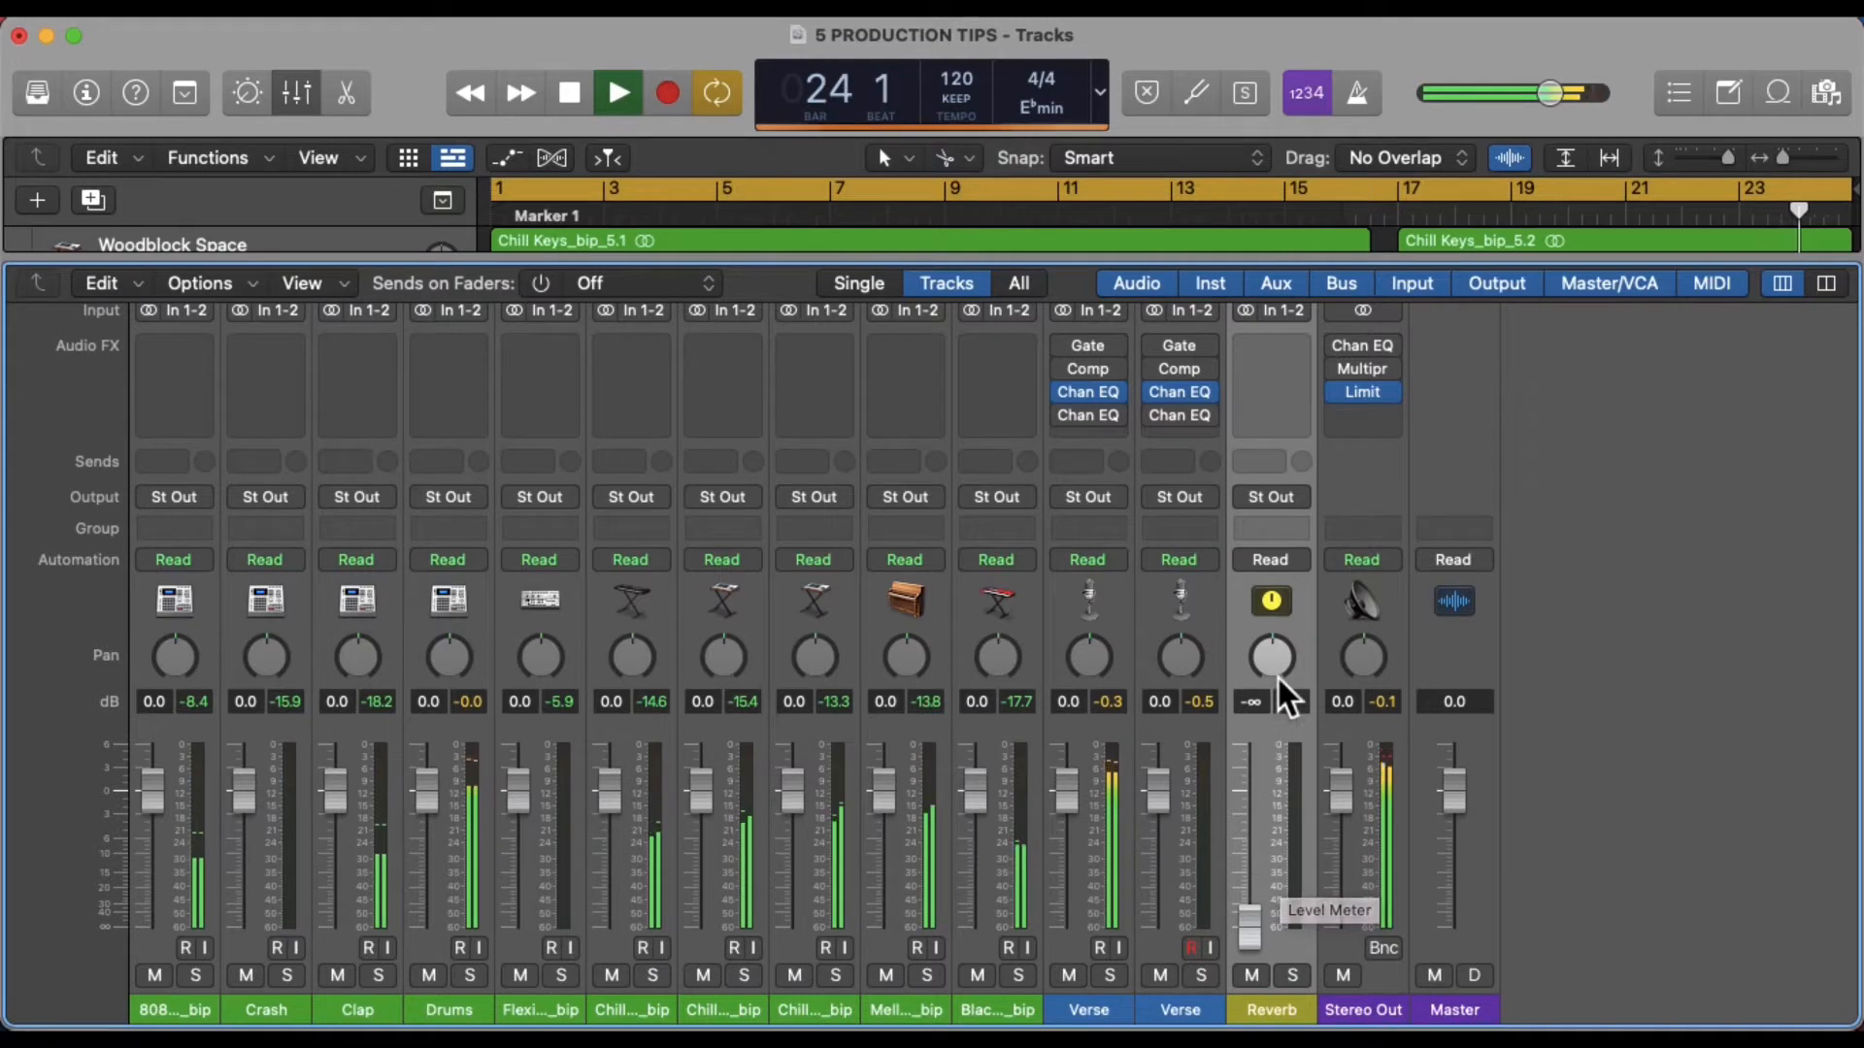
# Set the new aux channel's input to Bus 3
pyautogui.scroll(1, 1279, 524)
pyautogui.scroll(2, 1279, 525)
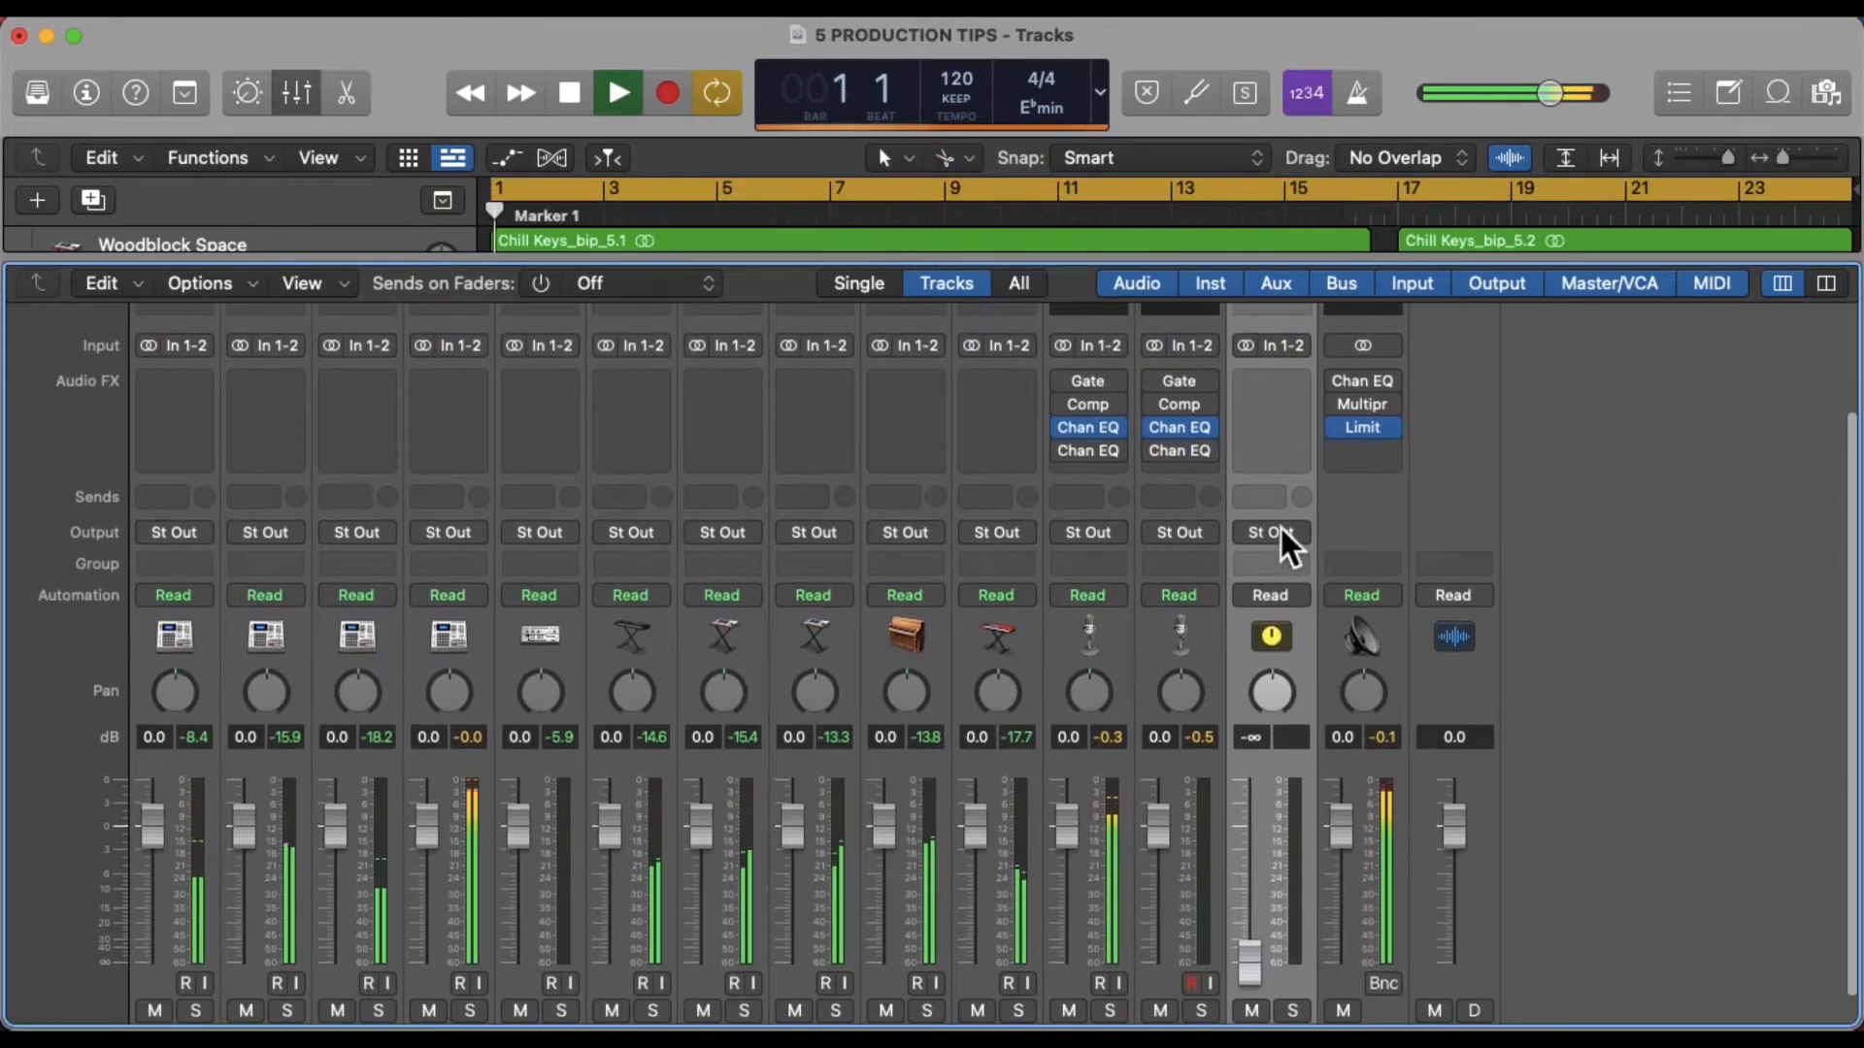
pyautogui.click(1287, 344)
pyautogui.moveTo(1324, 472)
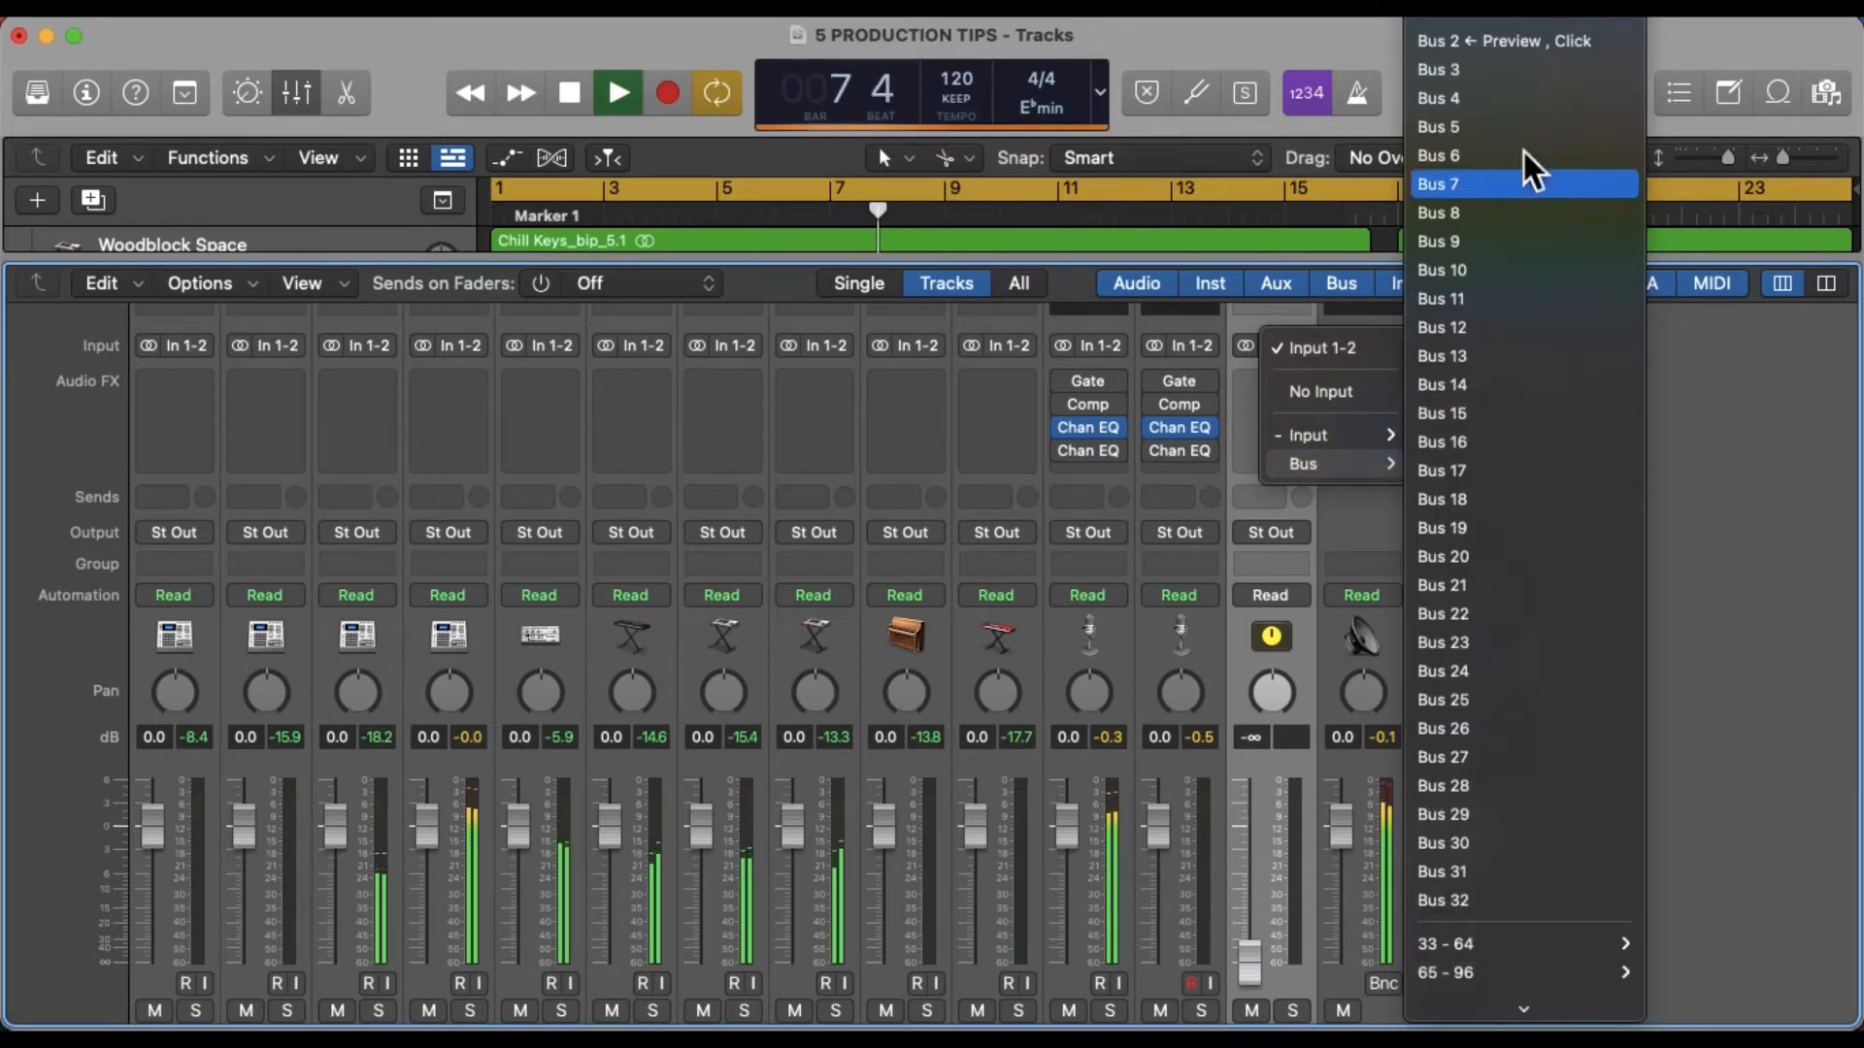
pyautogui.click(1523, 73)
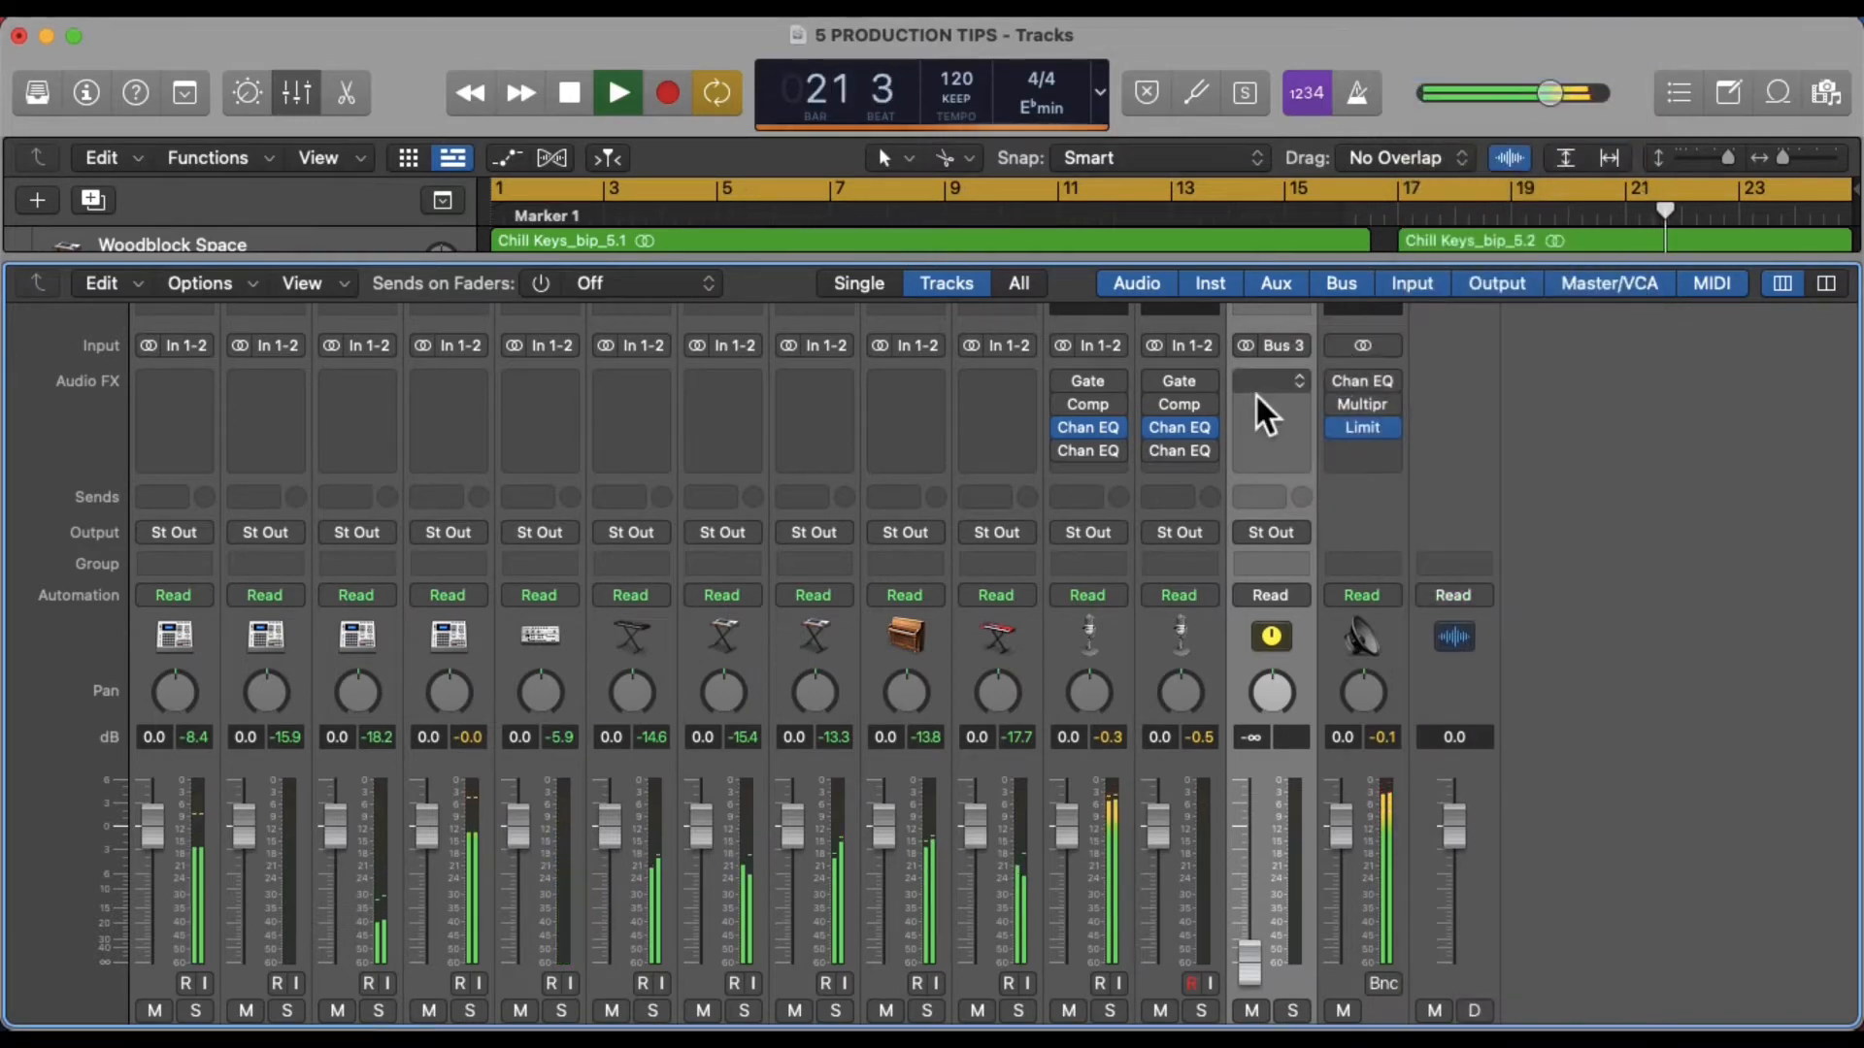
# Insert ChromaVerb as the aux channel's effect and close the plug-in window
pyautogui.click(1256, 383)
pyautogui.moveTo(1367, 872)
pyautogui.moveTo(1494, 879)
pyautogui.click(1650, 872)
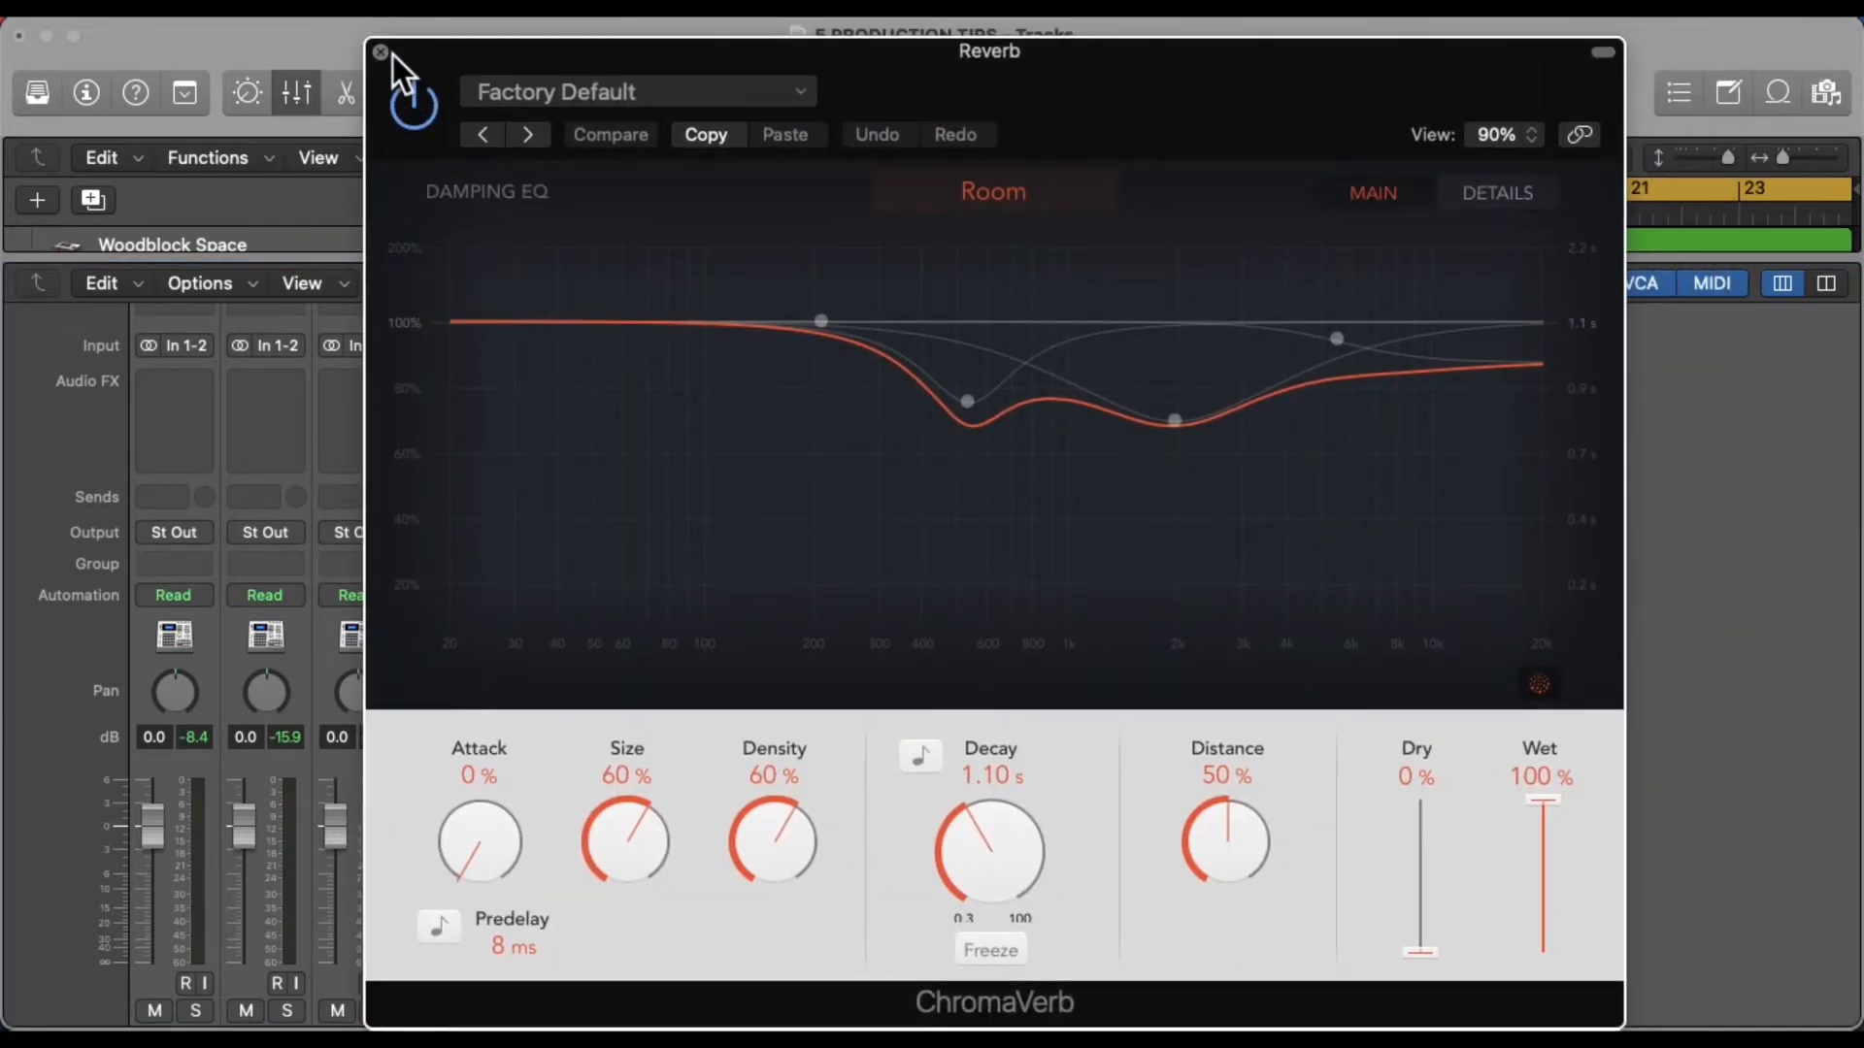
pyautogui.click(392, 56)
# Add Bus 3 sends on the Verse vocal channels, routing them to the Reverb aux, and enable the send levels
pyautogui.click(1132, 864)
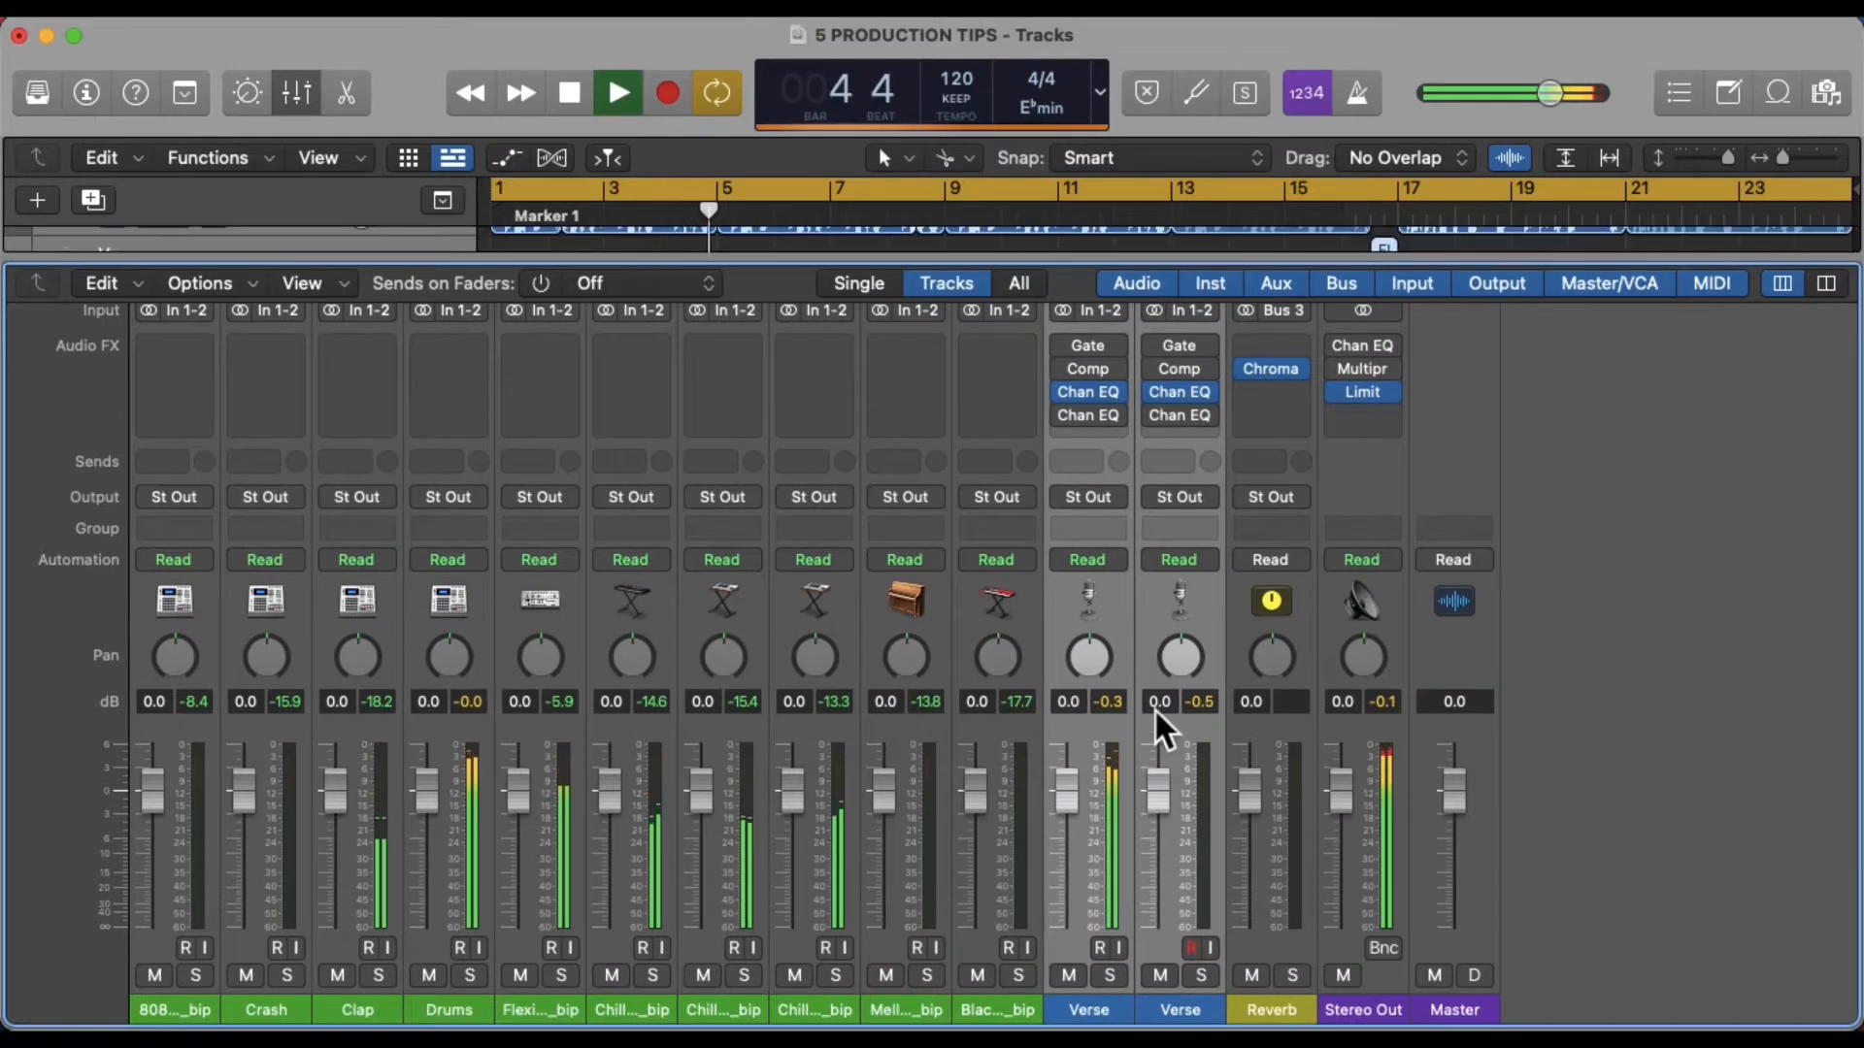
pyautogui.click(1180, 462)
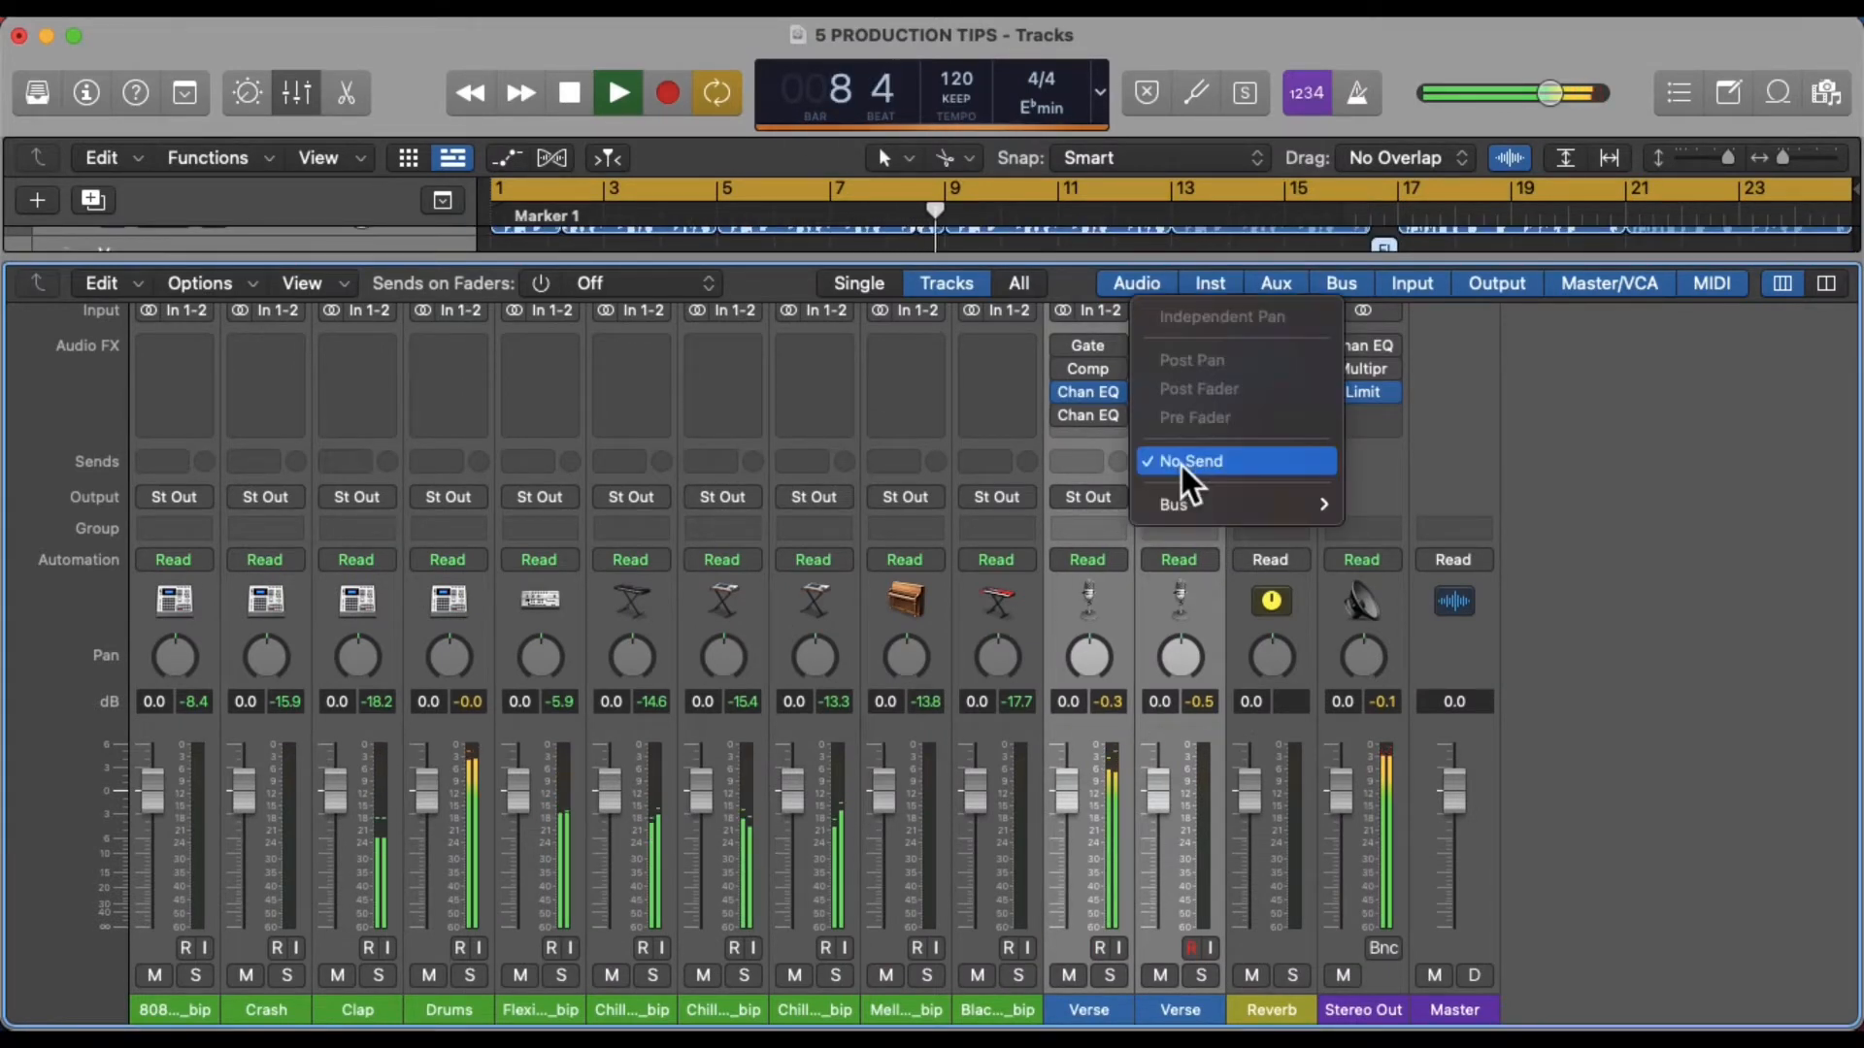
pyautogui.moveTo(1198, 505)
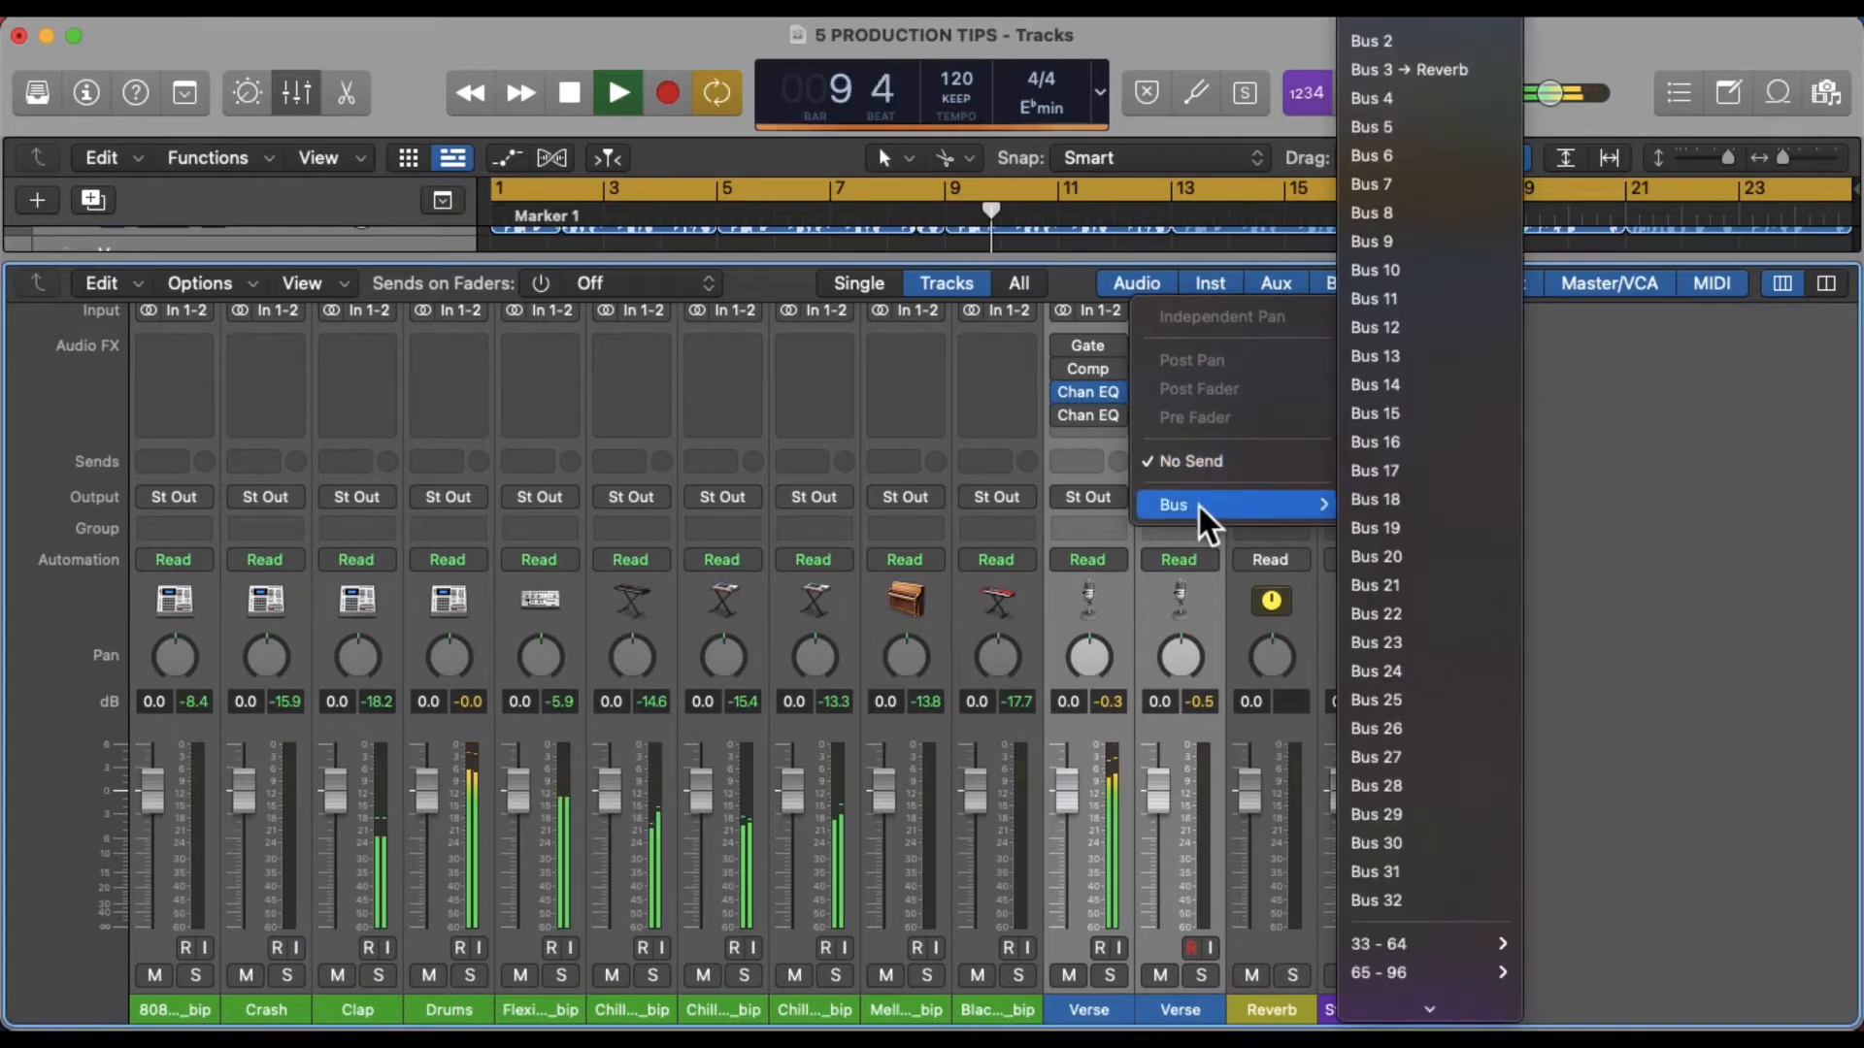
pyautogui.click(1466, 70)
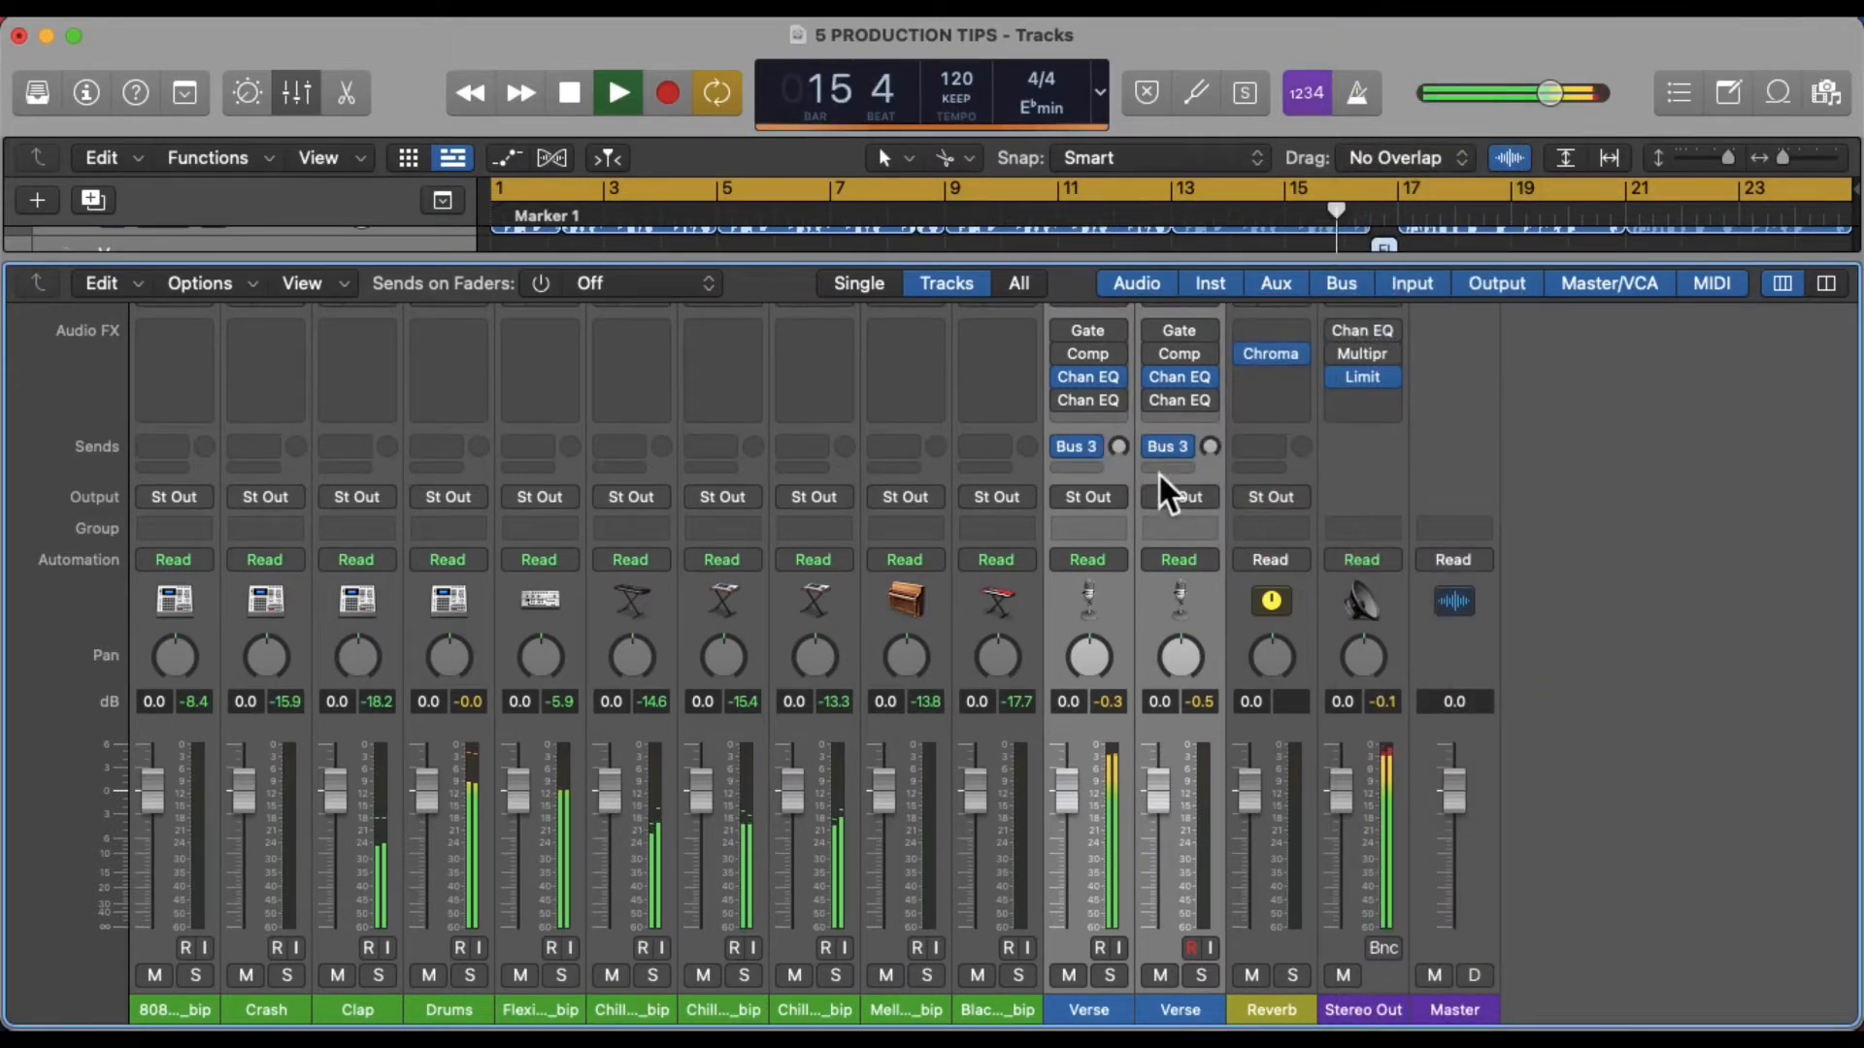
pyautogui.keyDown('alt'); pyautogui.click(1128, 450); pyautogui.keyUp('alt')
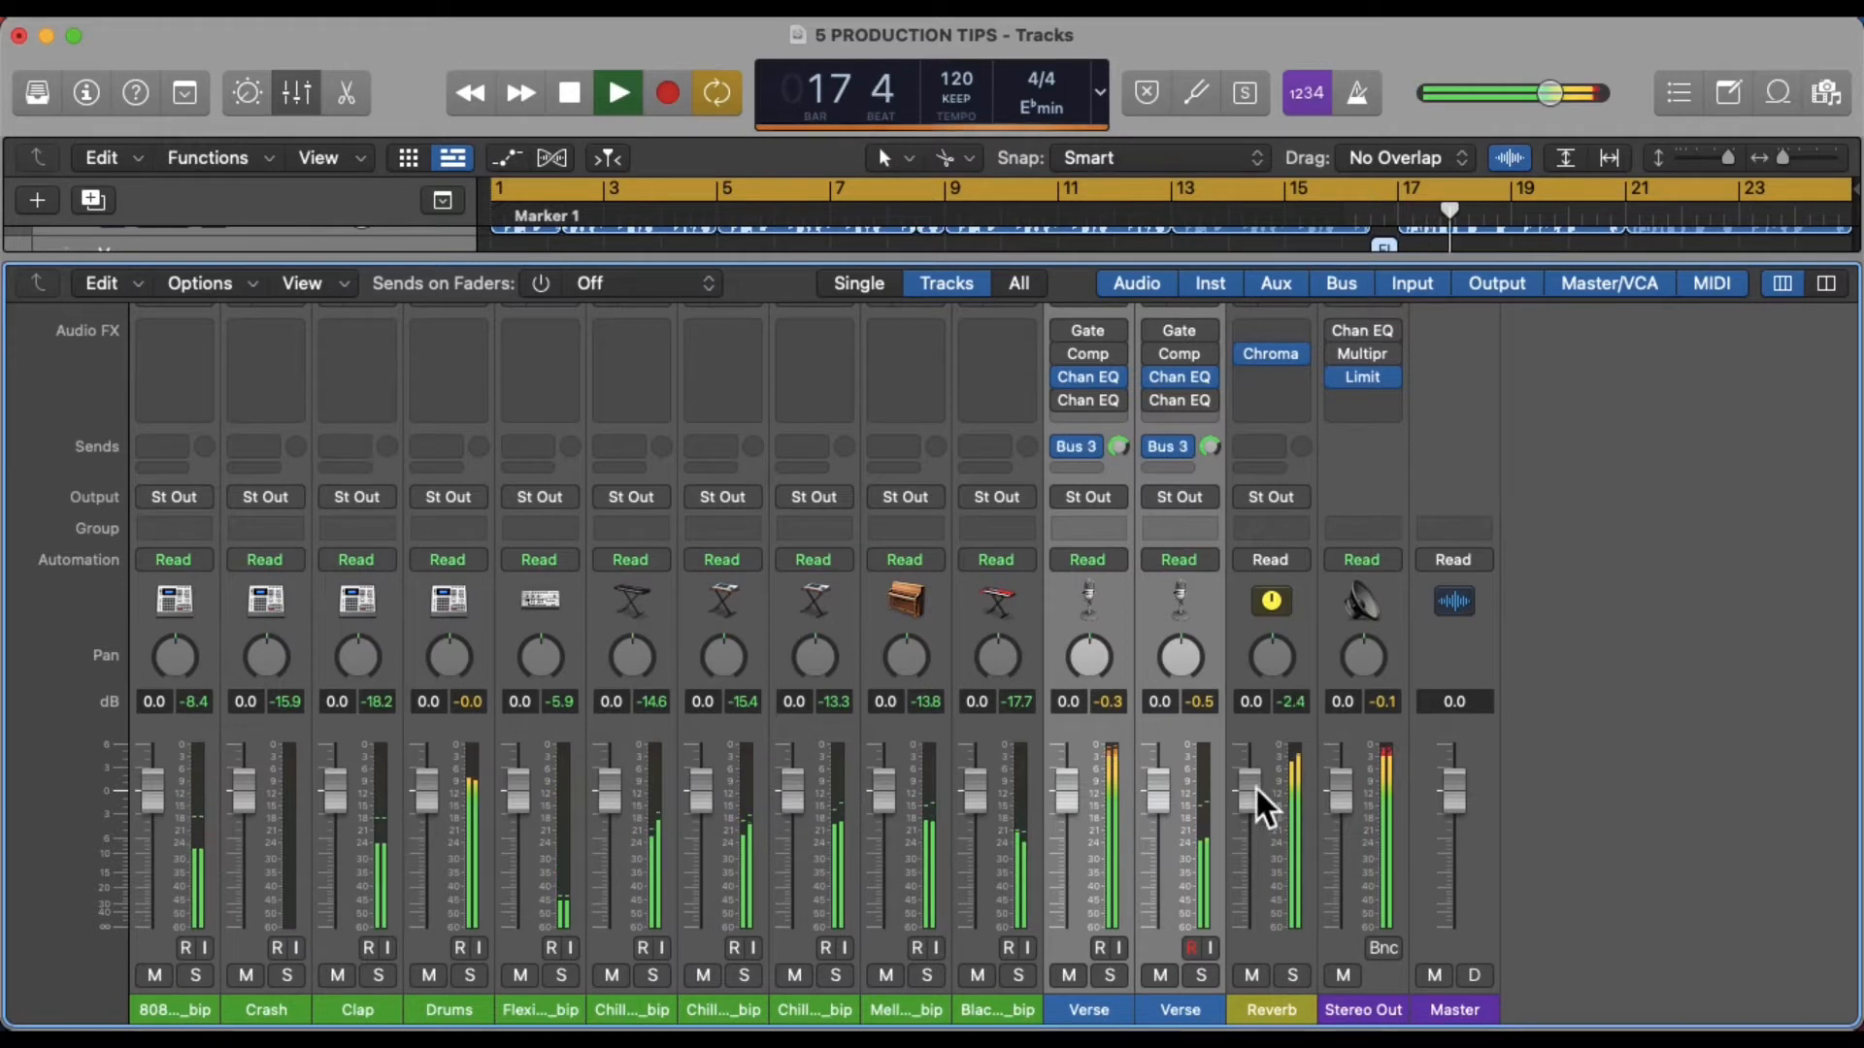
# Lower the Reverb aux fader to about -13.6 dB and close the mixer
pyautogui.moveTo(1250, 787); pyautogui.dragTo(1269, 843)
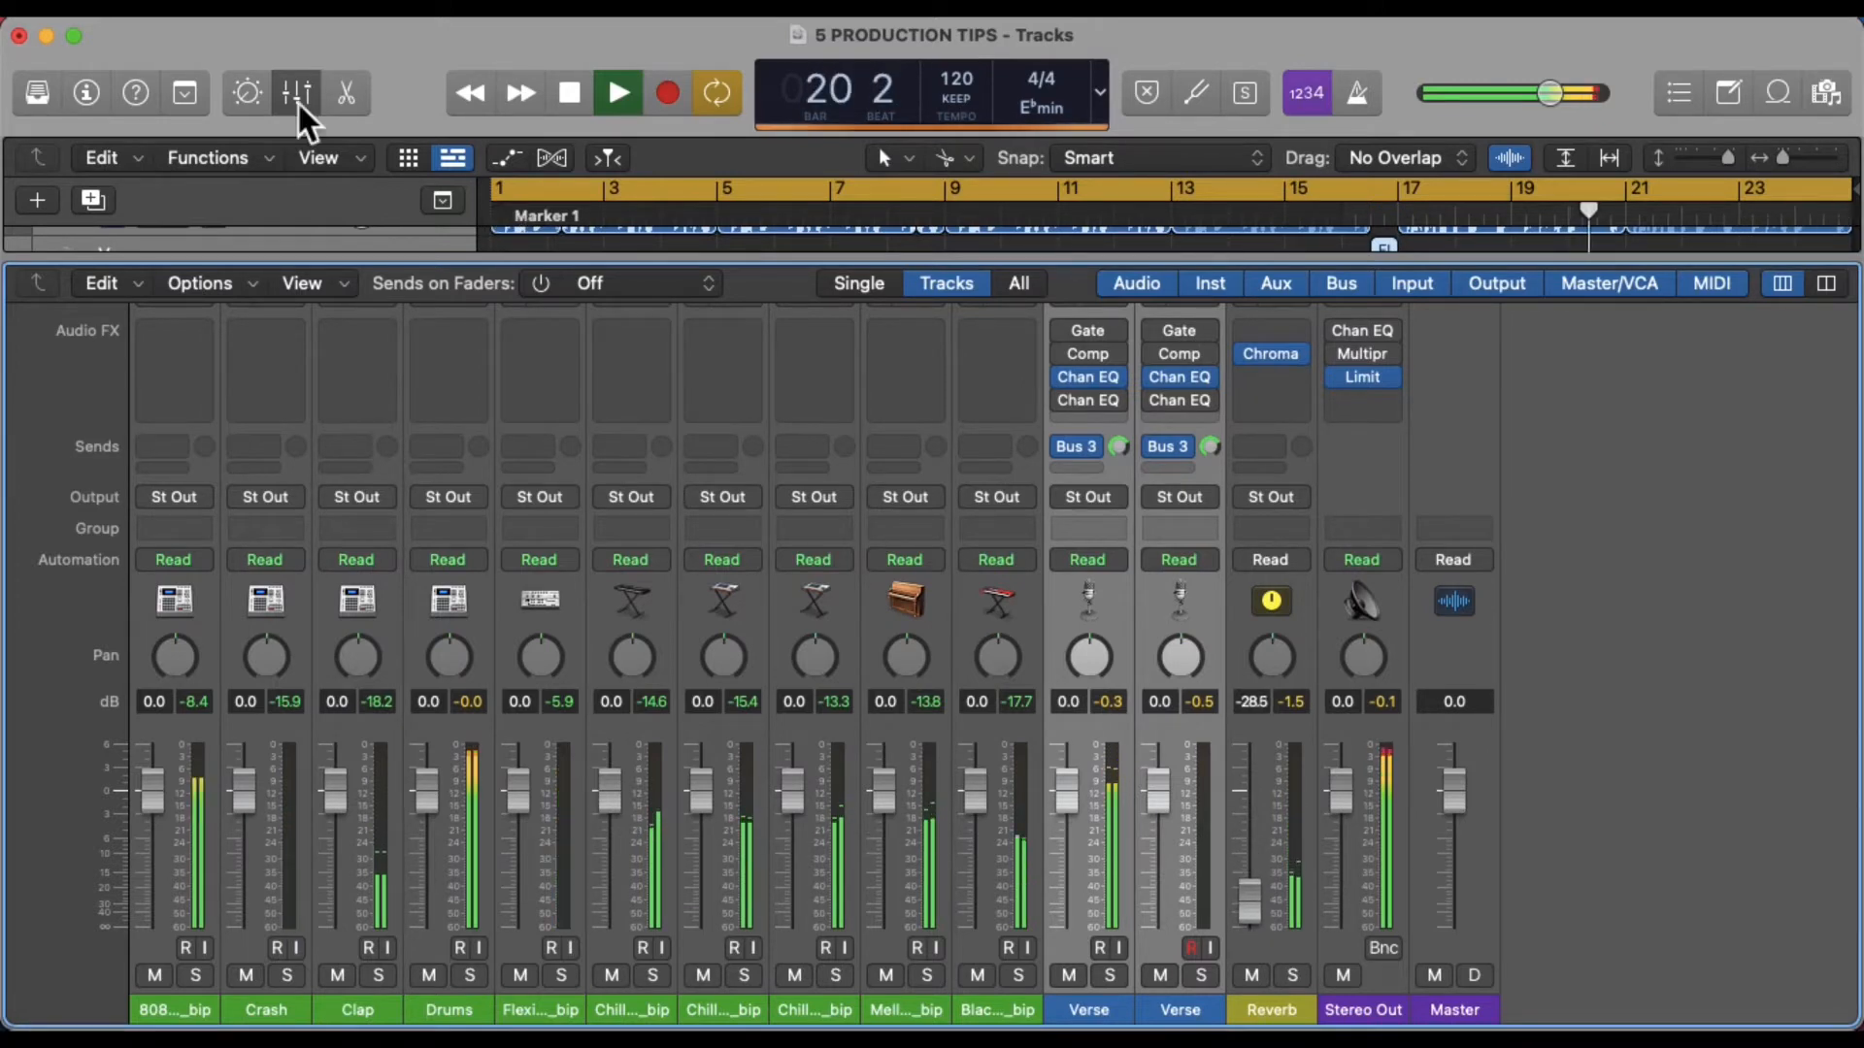
pyautogui.click(298, 101)
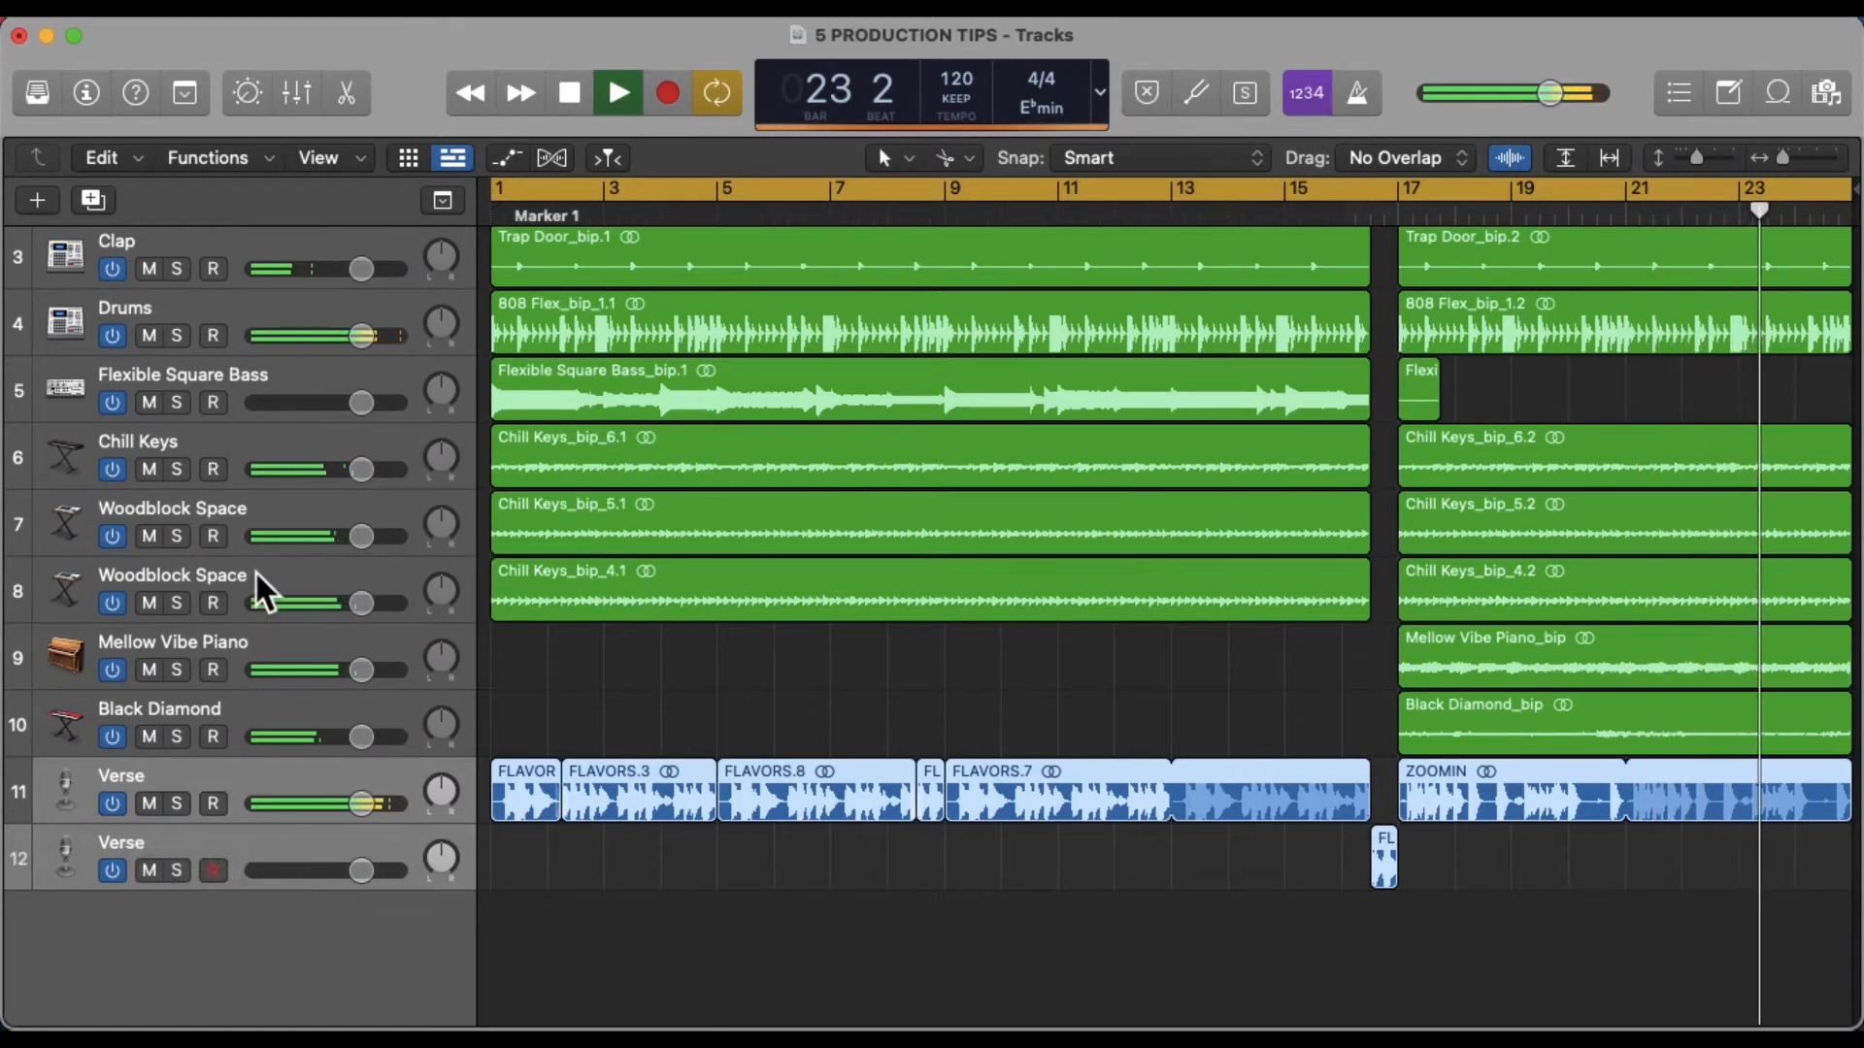
# Mute and unmute both Woodblock Space tracks to compare them
pyautogui.click(149, 537)
pyautogui.click(152, 604)
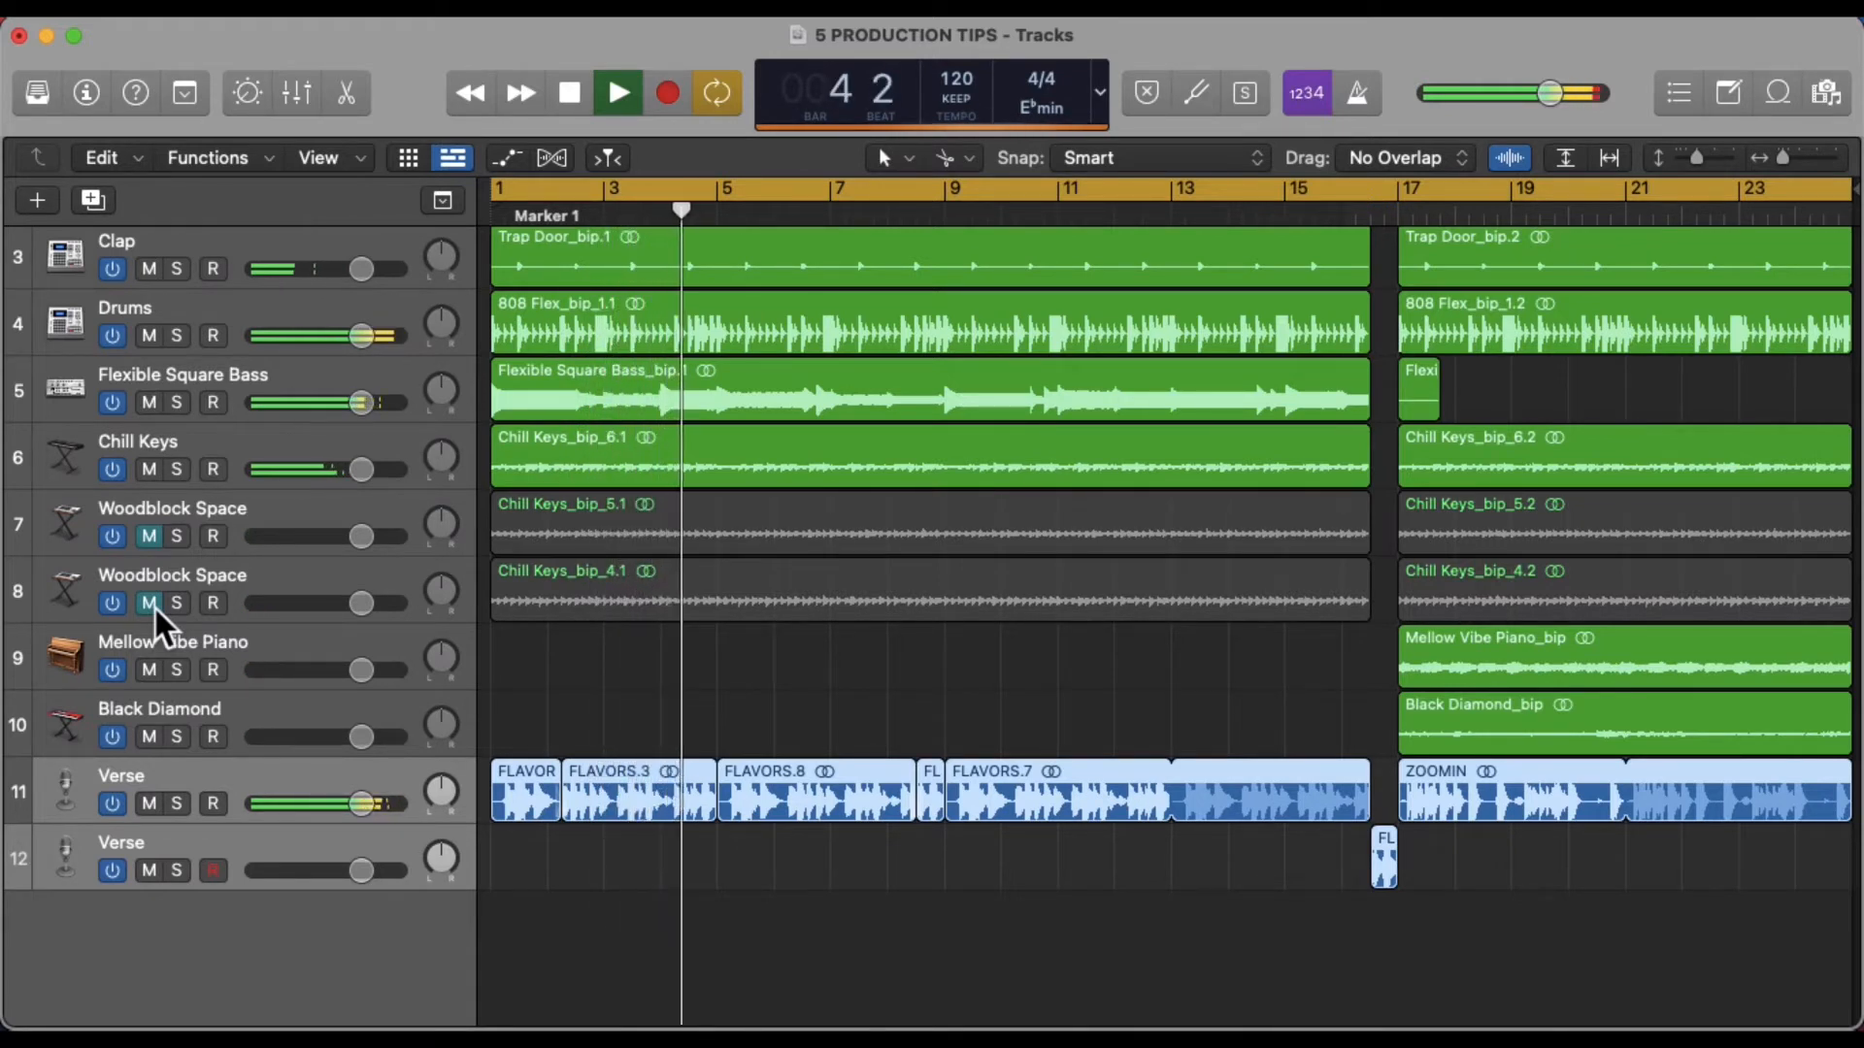
pyautogui.click(152, 547)
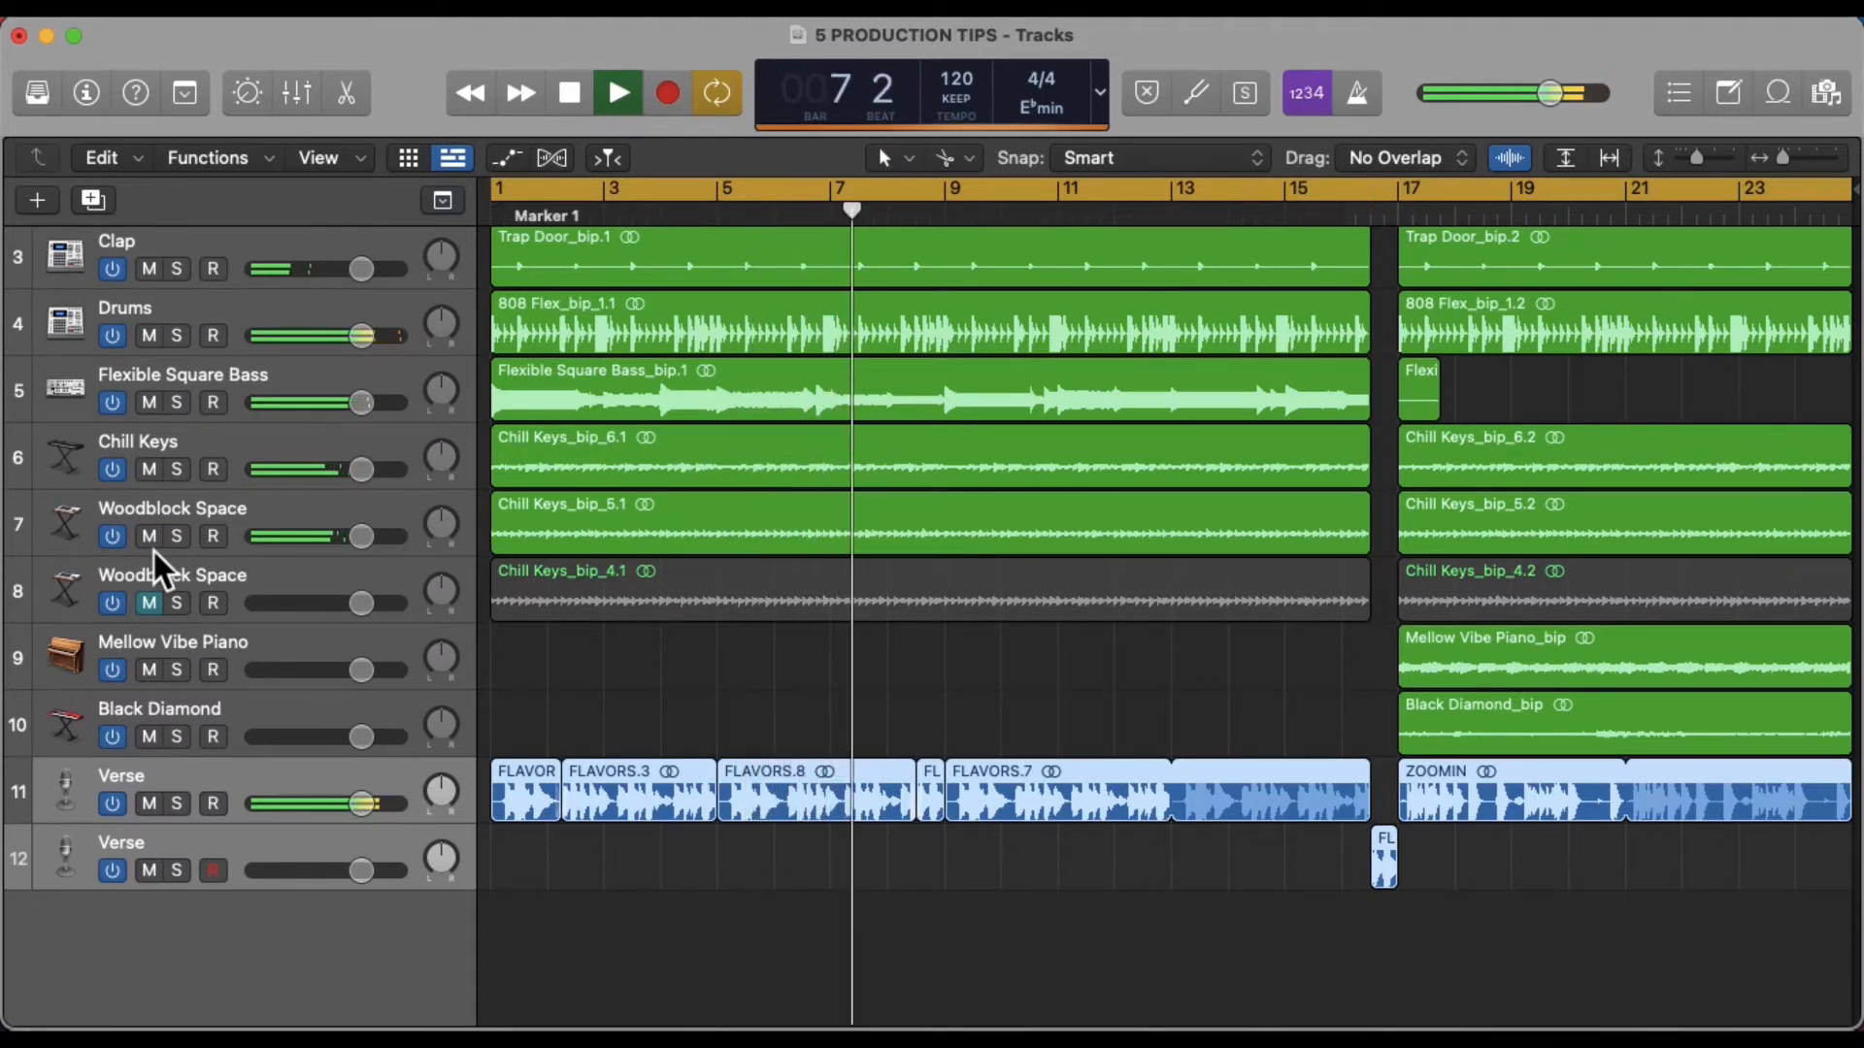
pyautogui.click(149, 610)
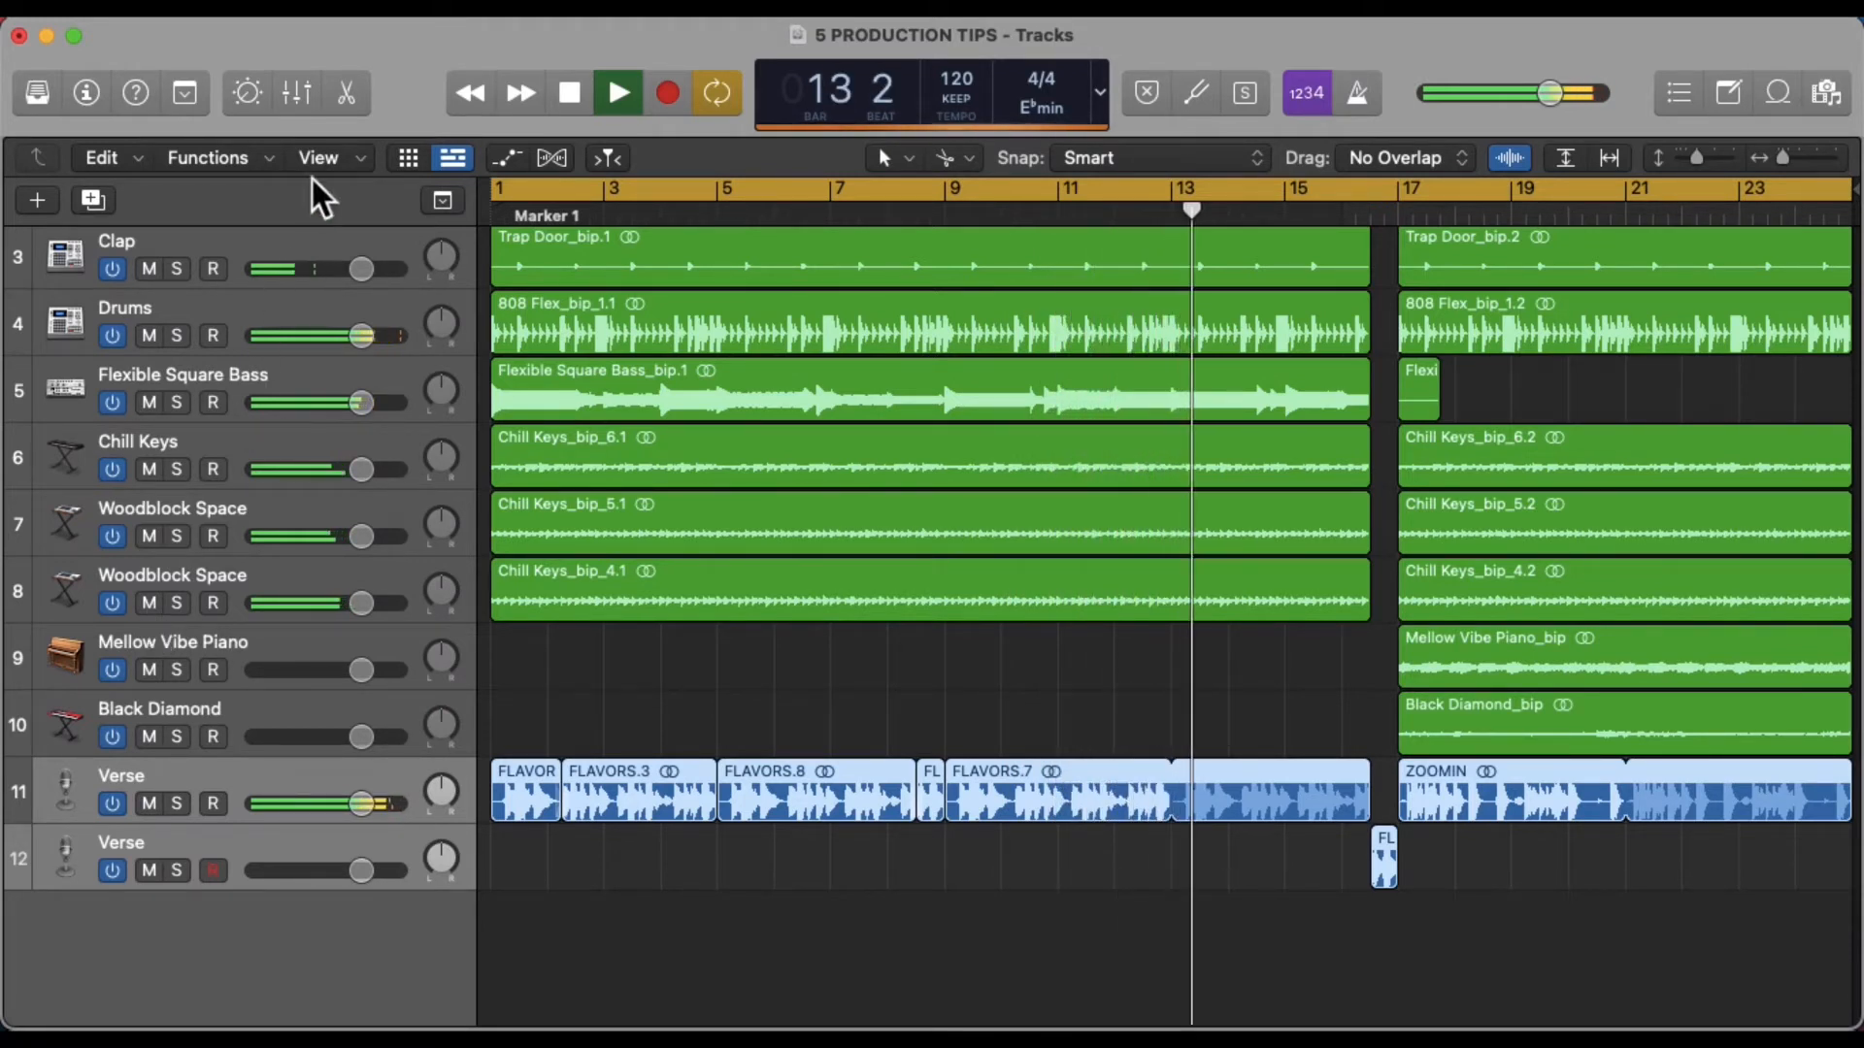
# Open the mixer and lower the three Chill keys channel faders to about -0.9, -1.4 and -2.1 dB
pyautogui.click(296, 97)
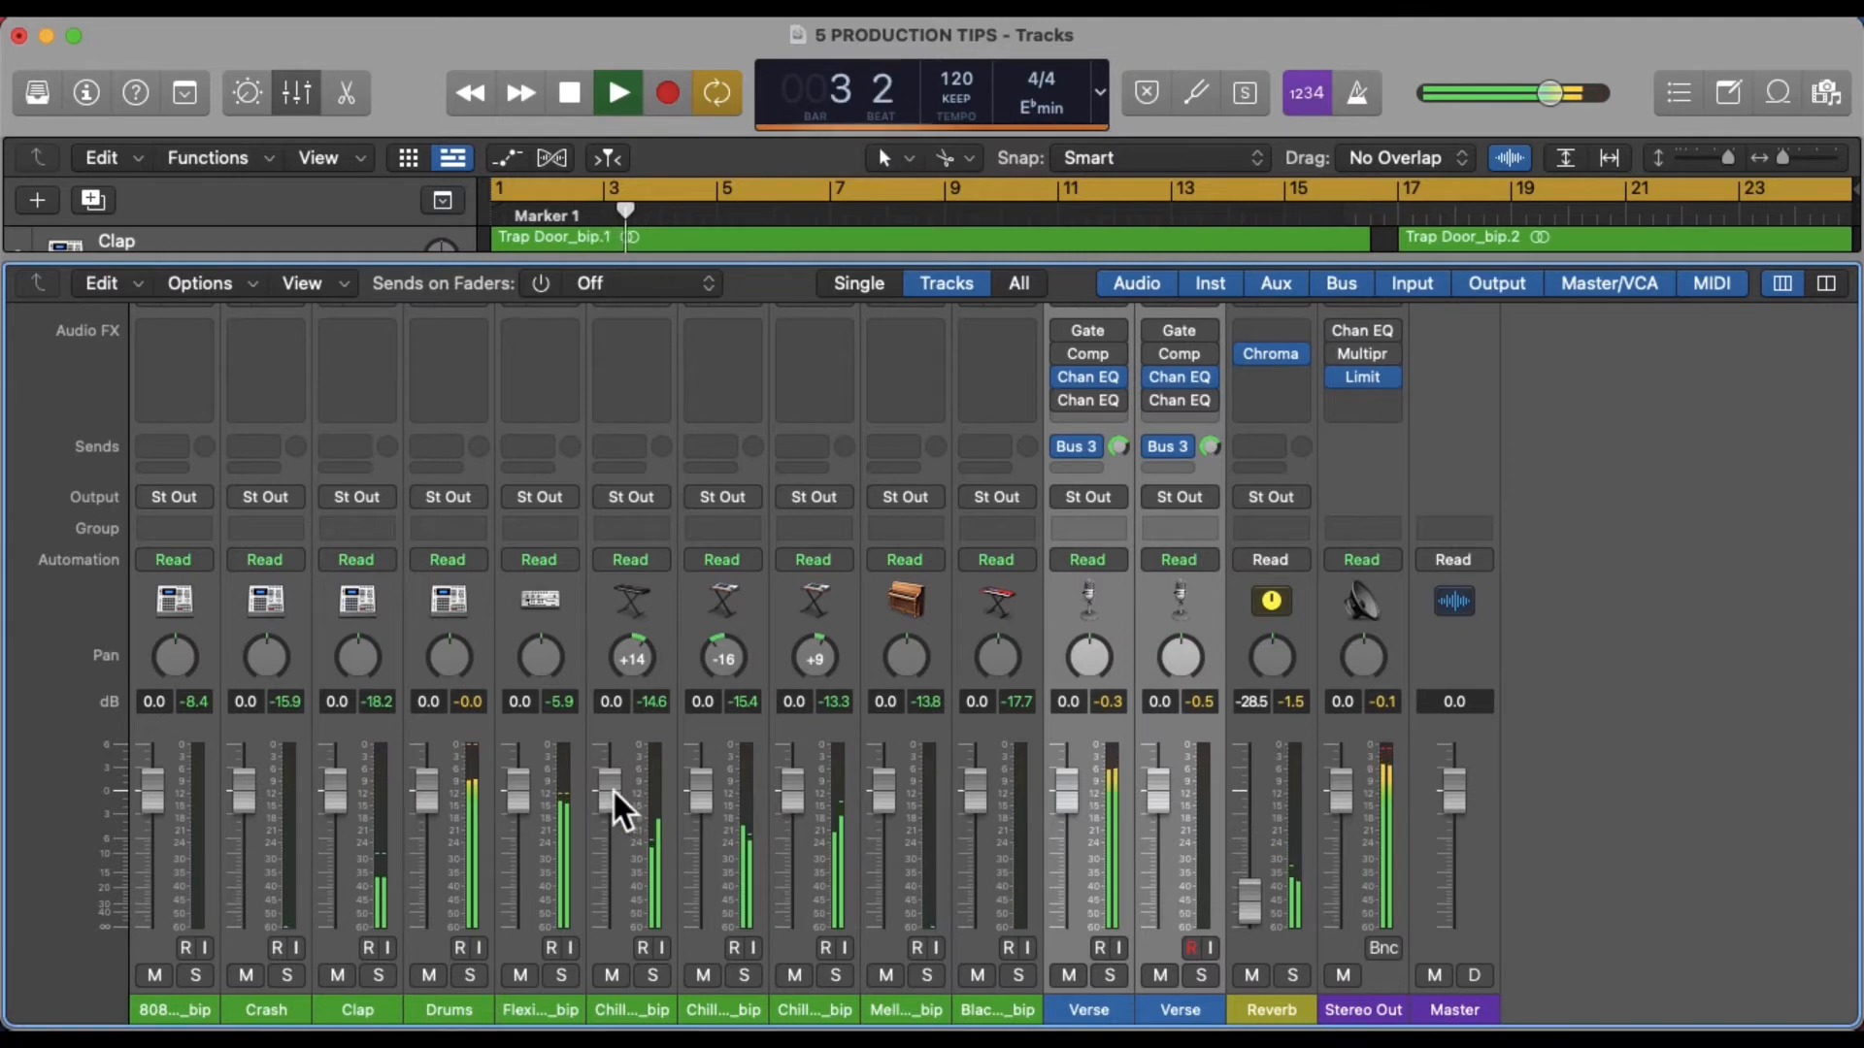
pyautogui.moveTo(611, 788); pyautogui.dragTo(704, 798)
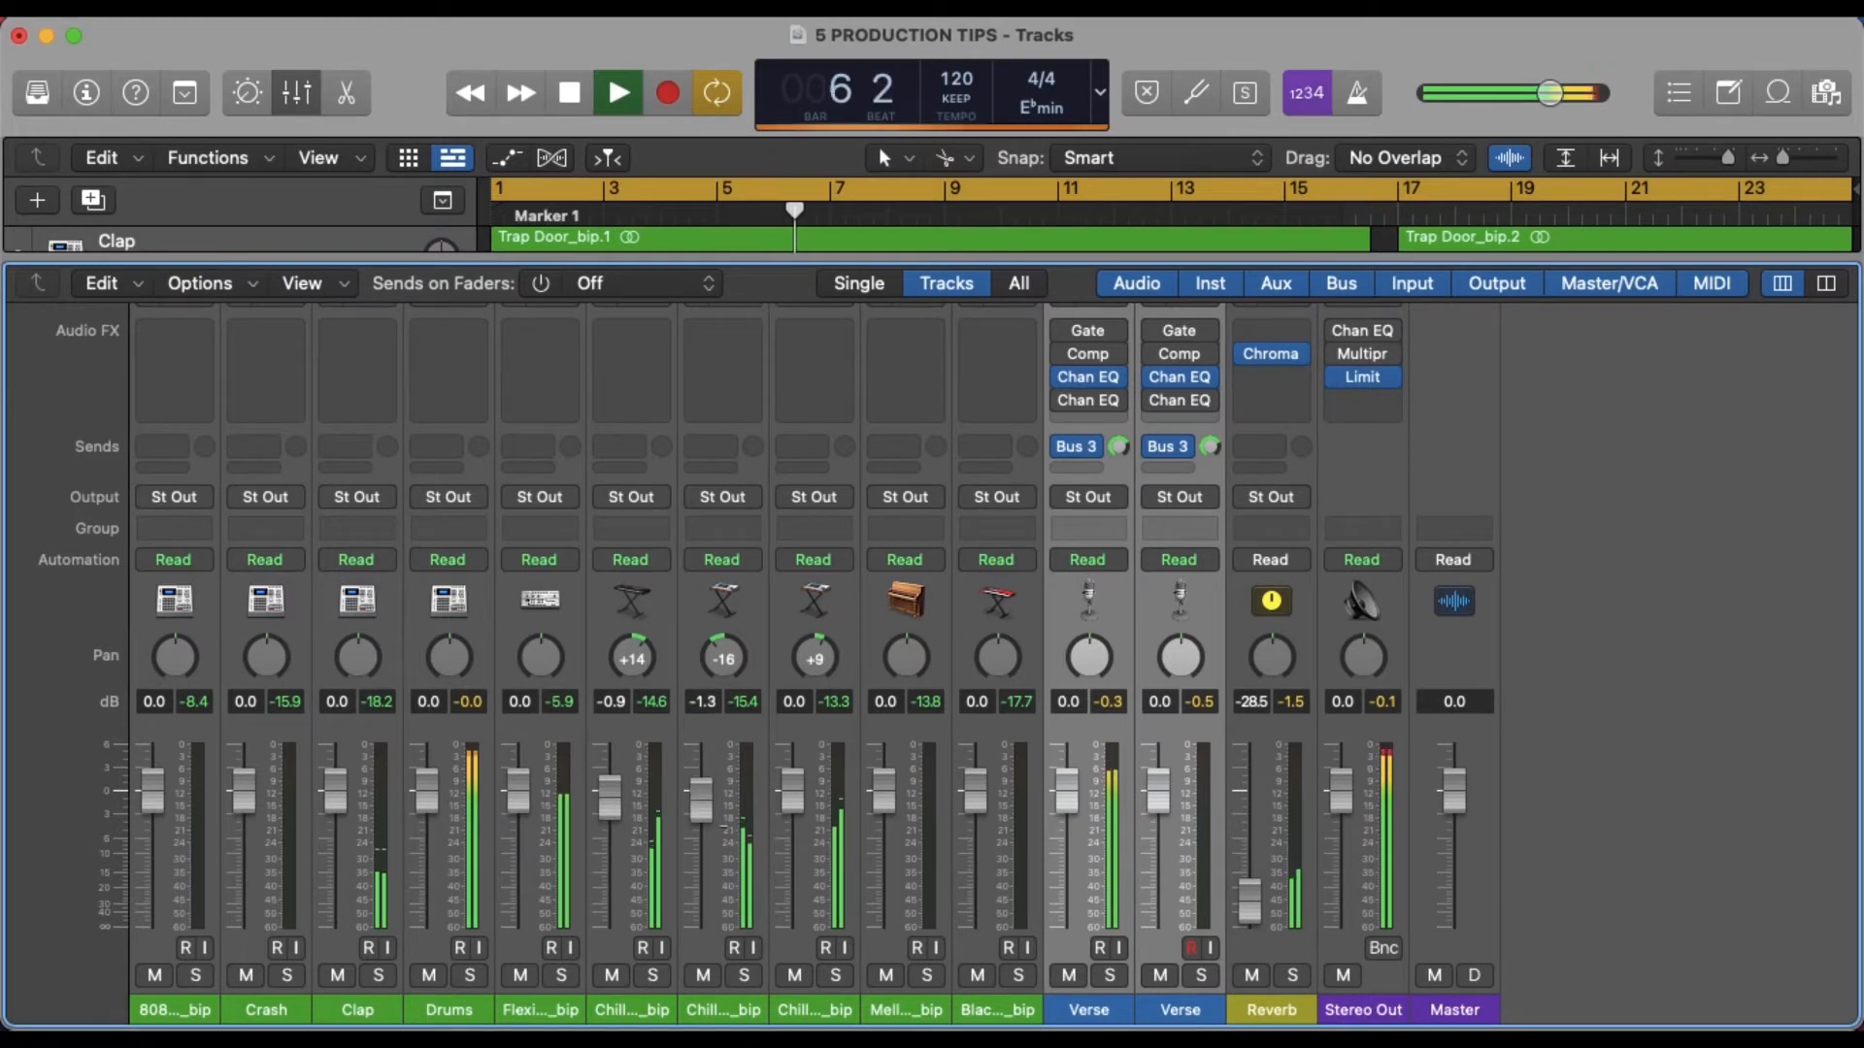
pyautogui.moveTo(798, 801); pyautogui.dragTo(798, 801)
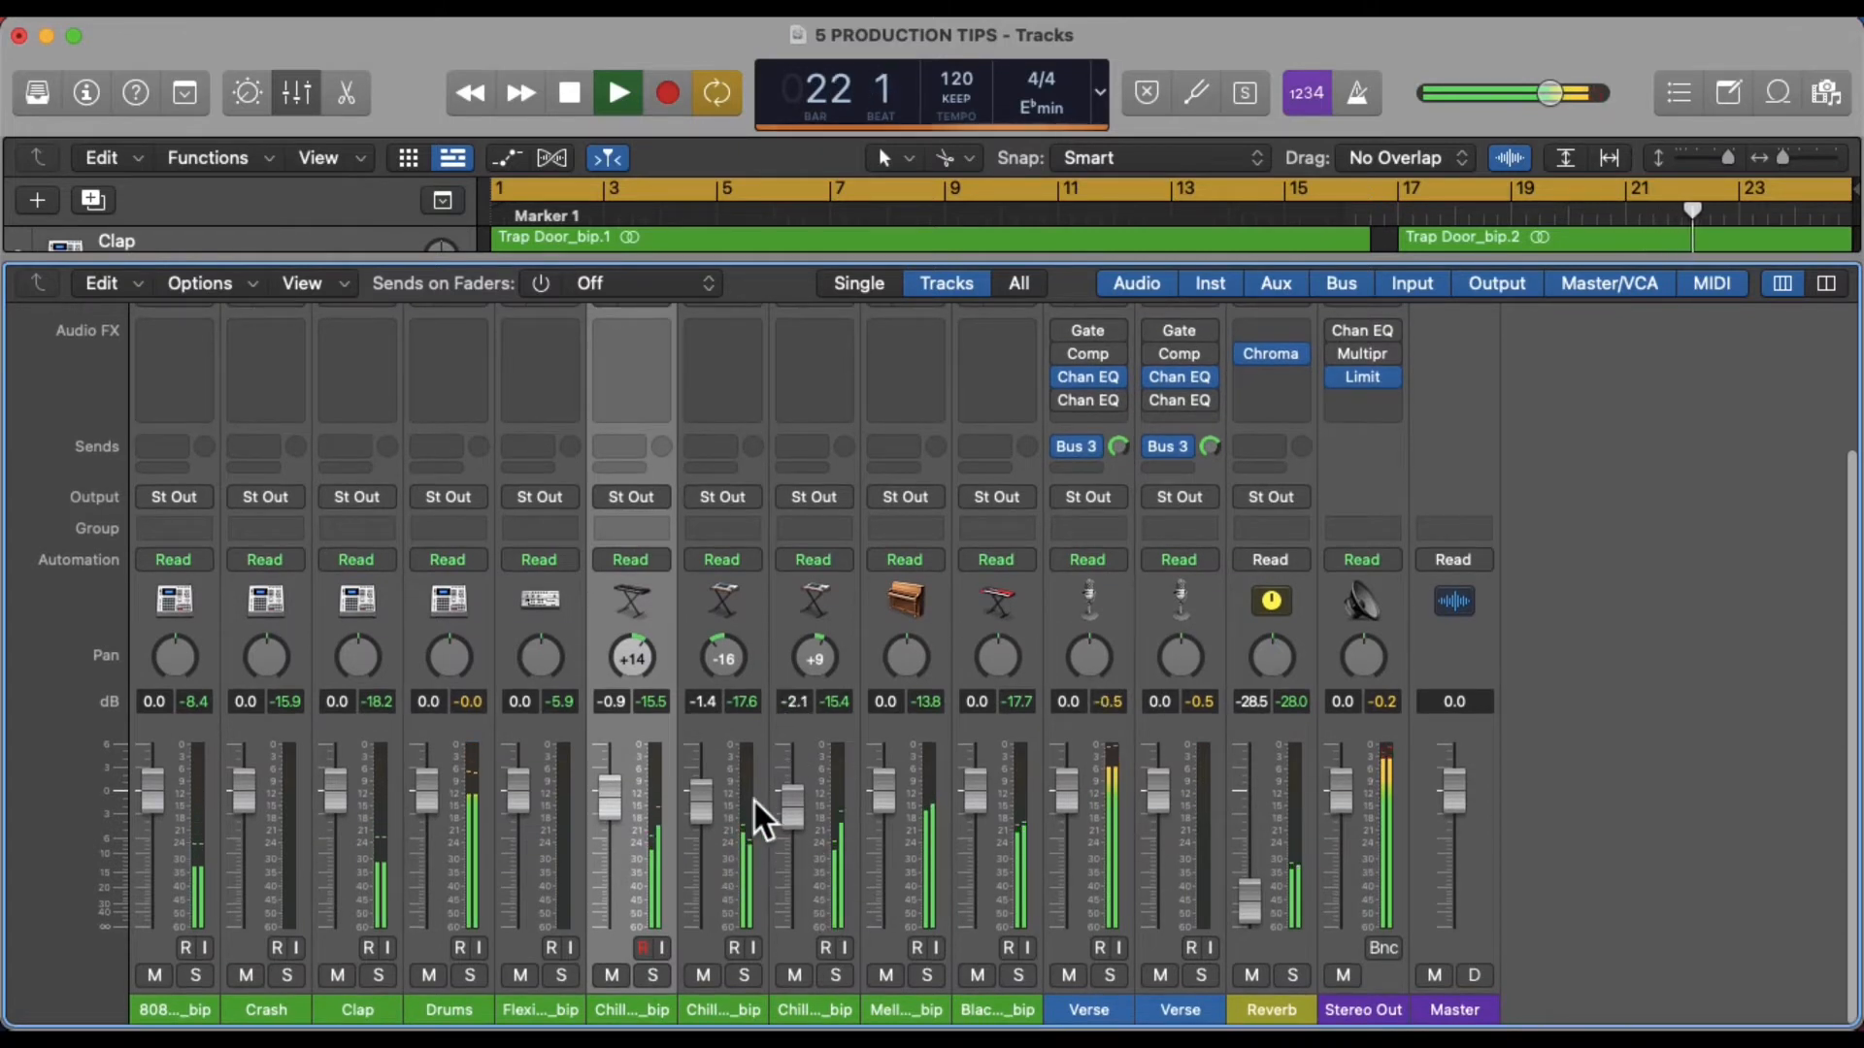
# Select the three Chill keys channels and create a new auxiliary channel strip
pyautogui.keyDown('shift'); pyautogui.click(841, 617); pyautogui.keyUp('shift')
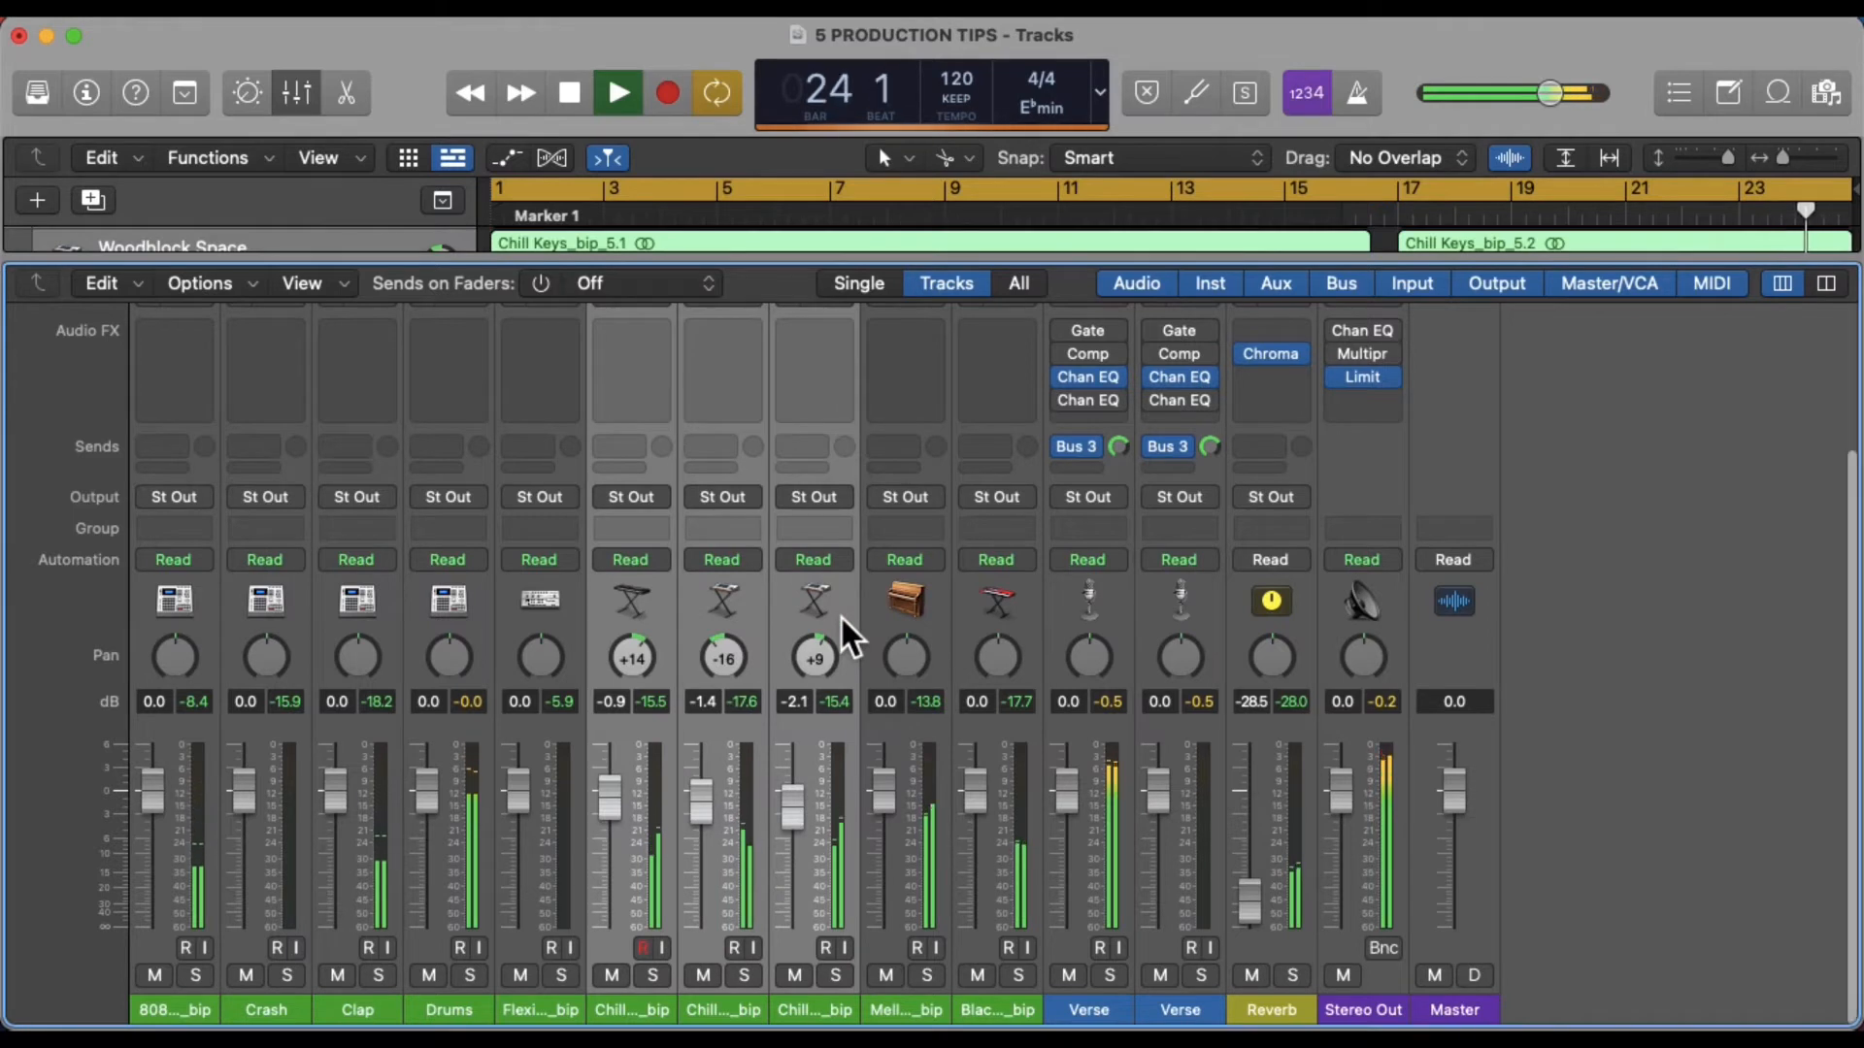
pyautogui.rightClick(840, 615)
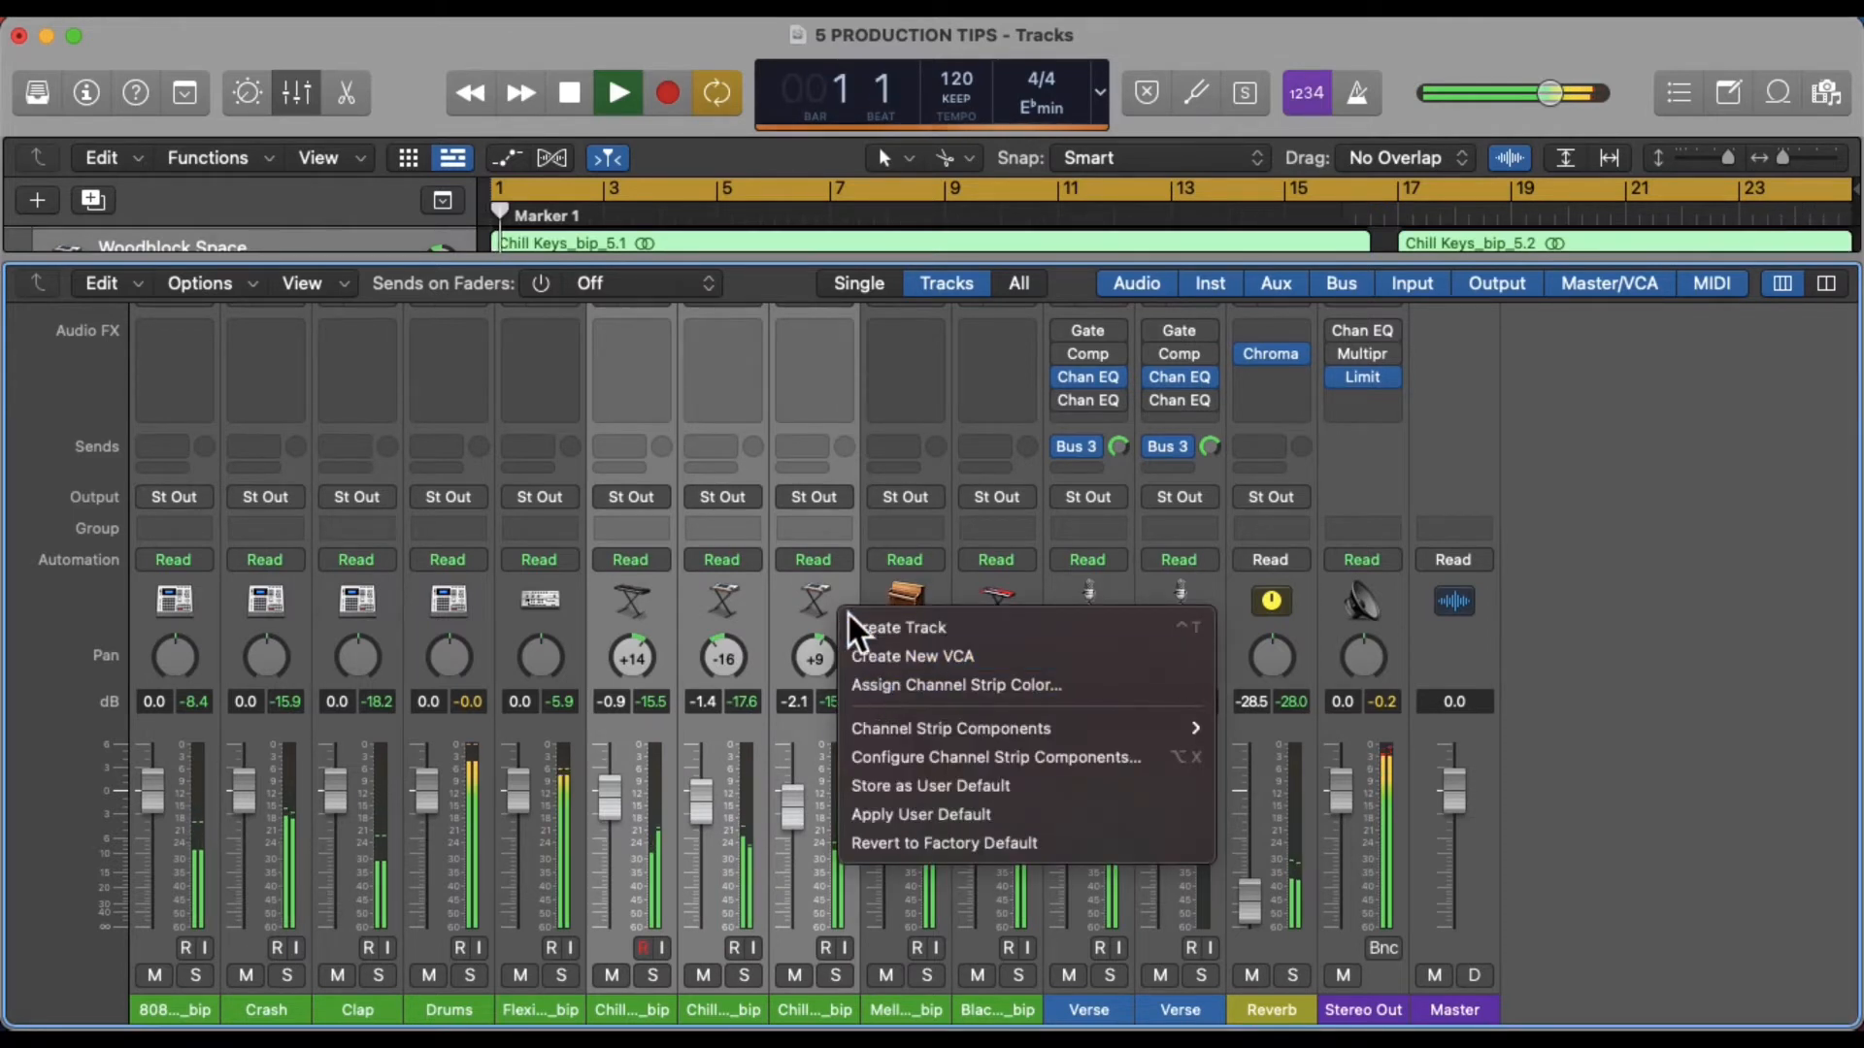
pyautogui.click(845, 582)
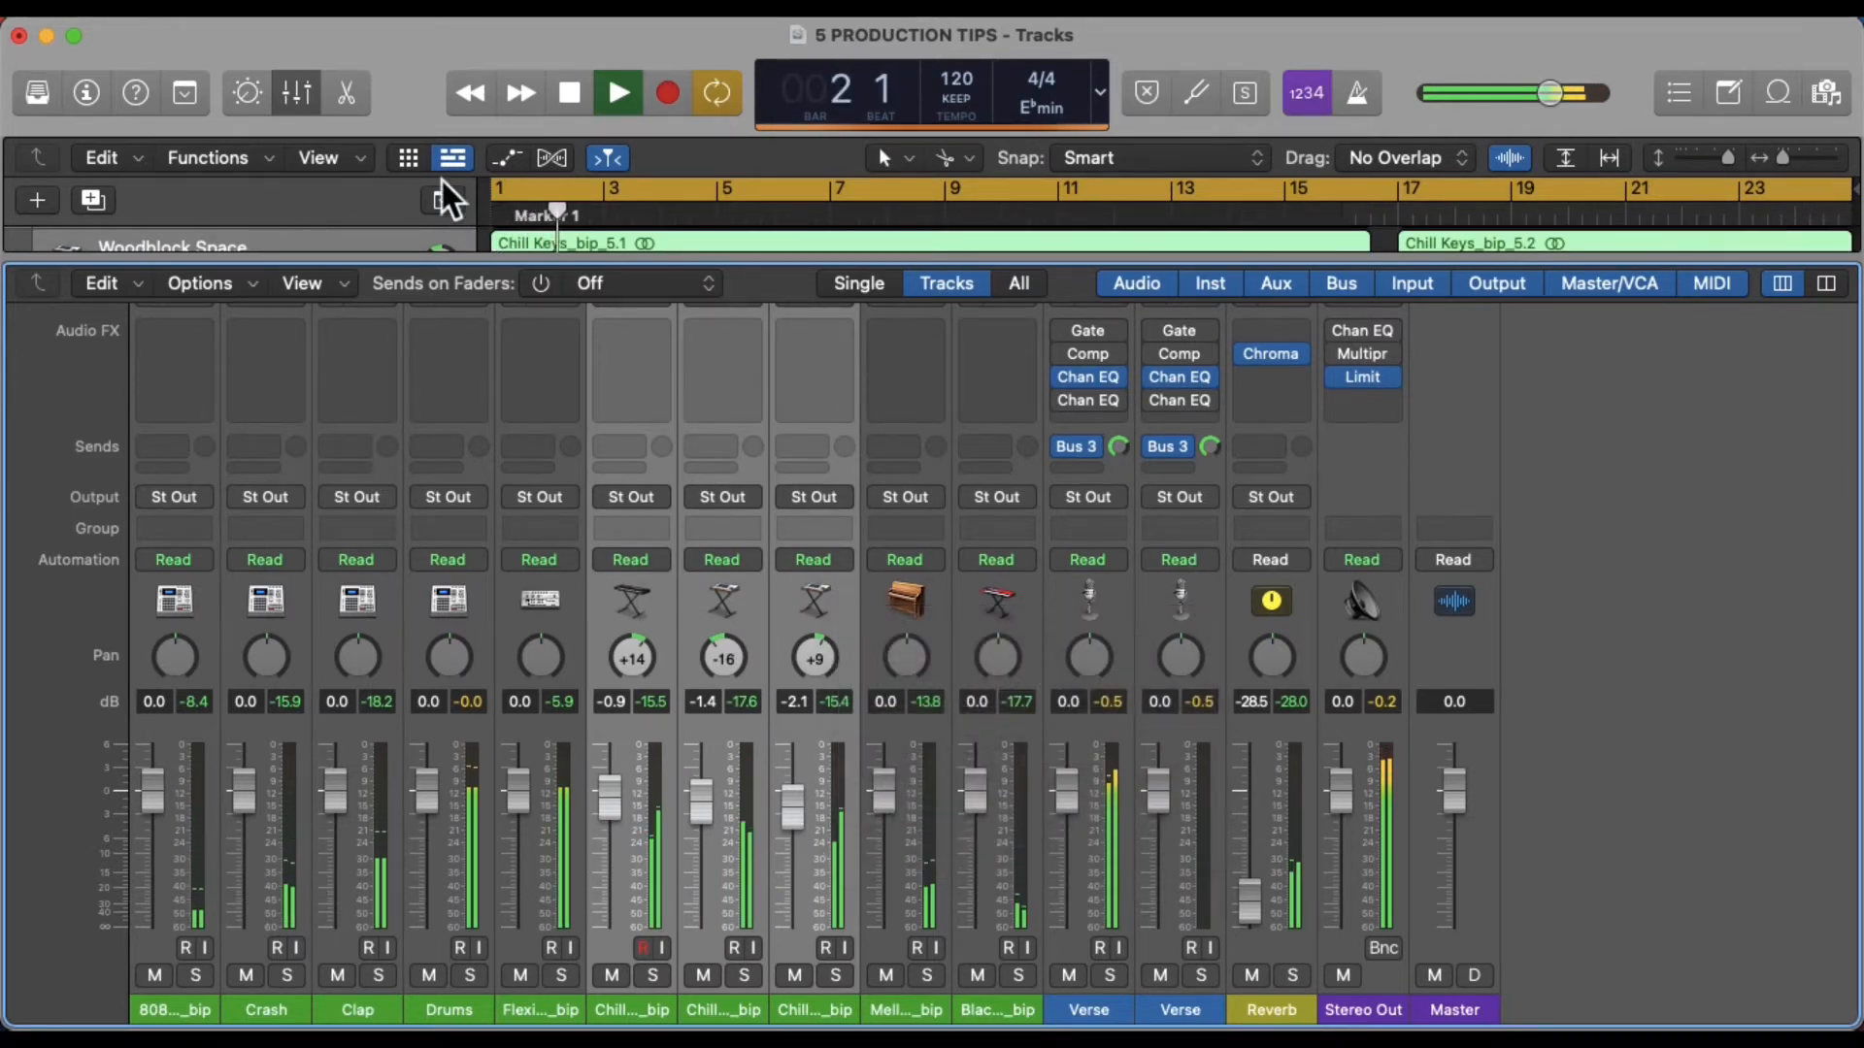
pyautogui.click(250, 291)
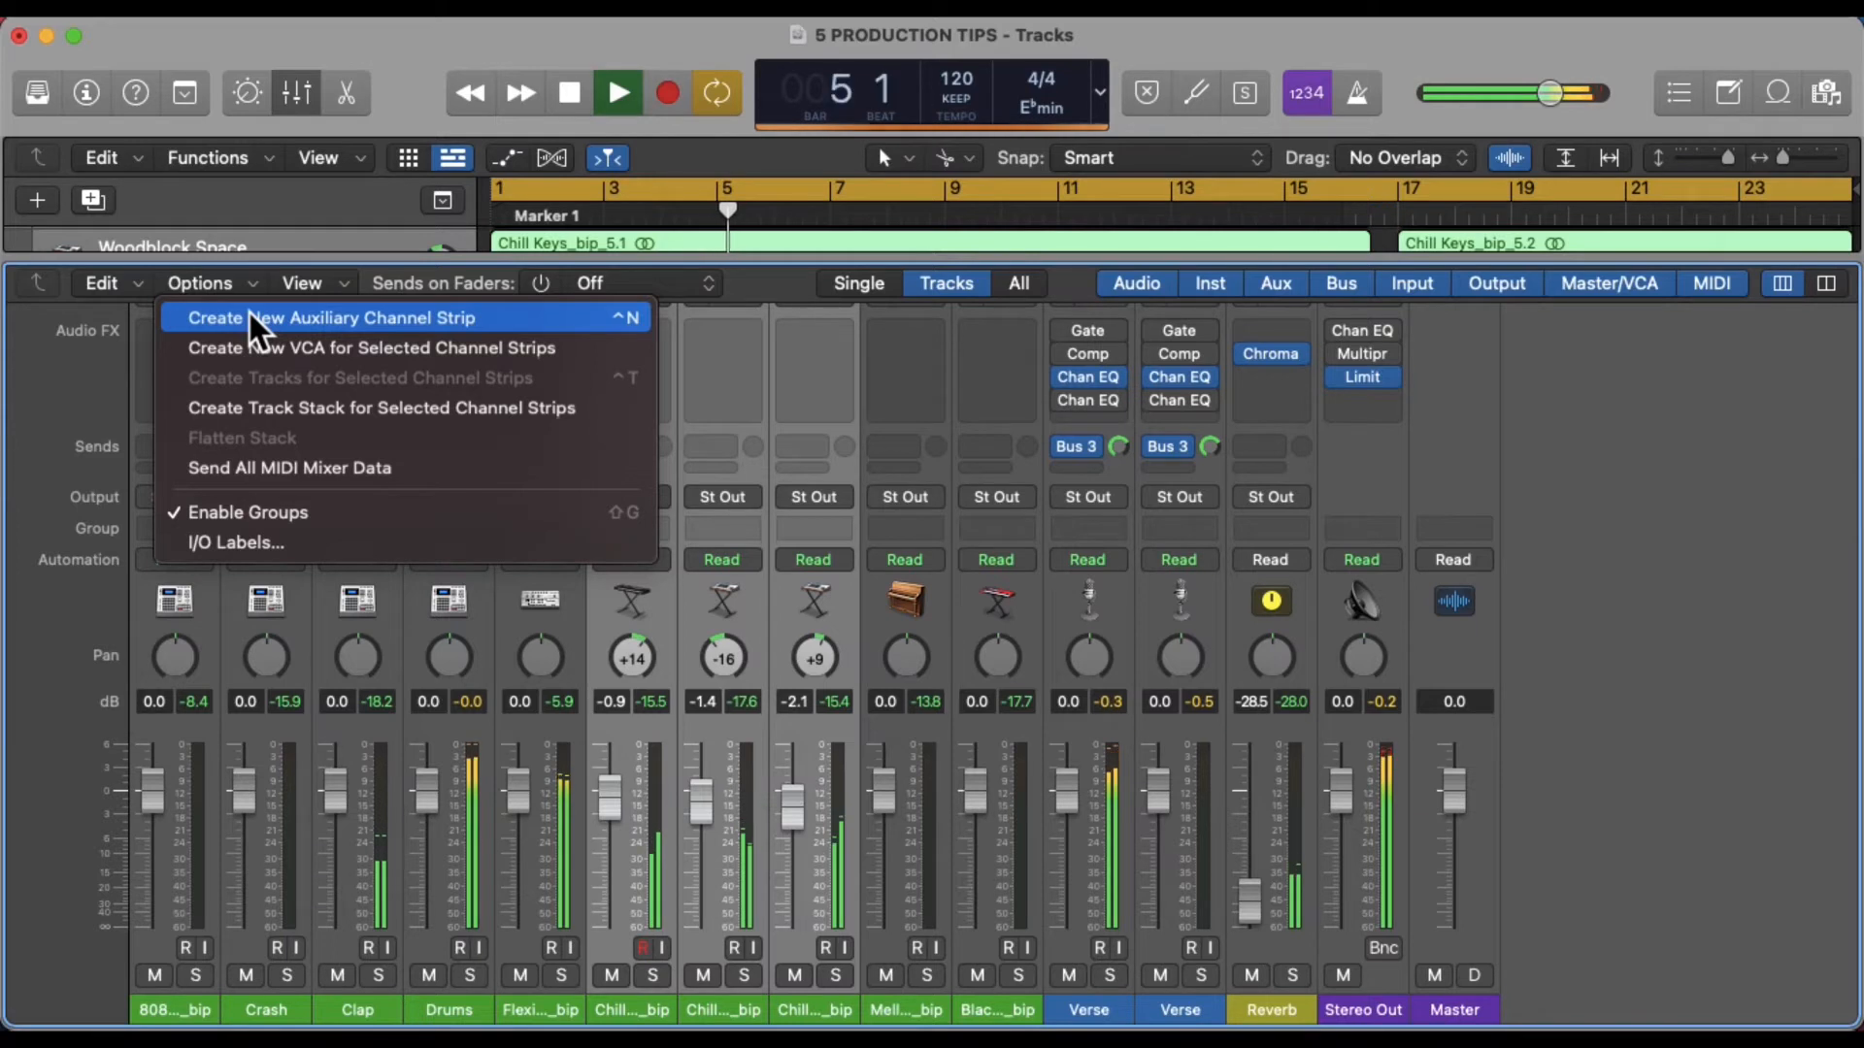
pyautogui.click(248, 318)
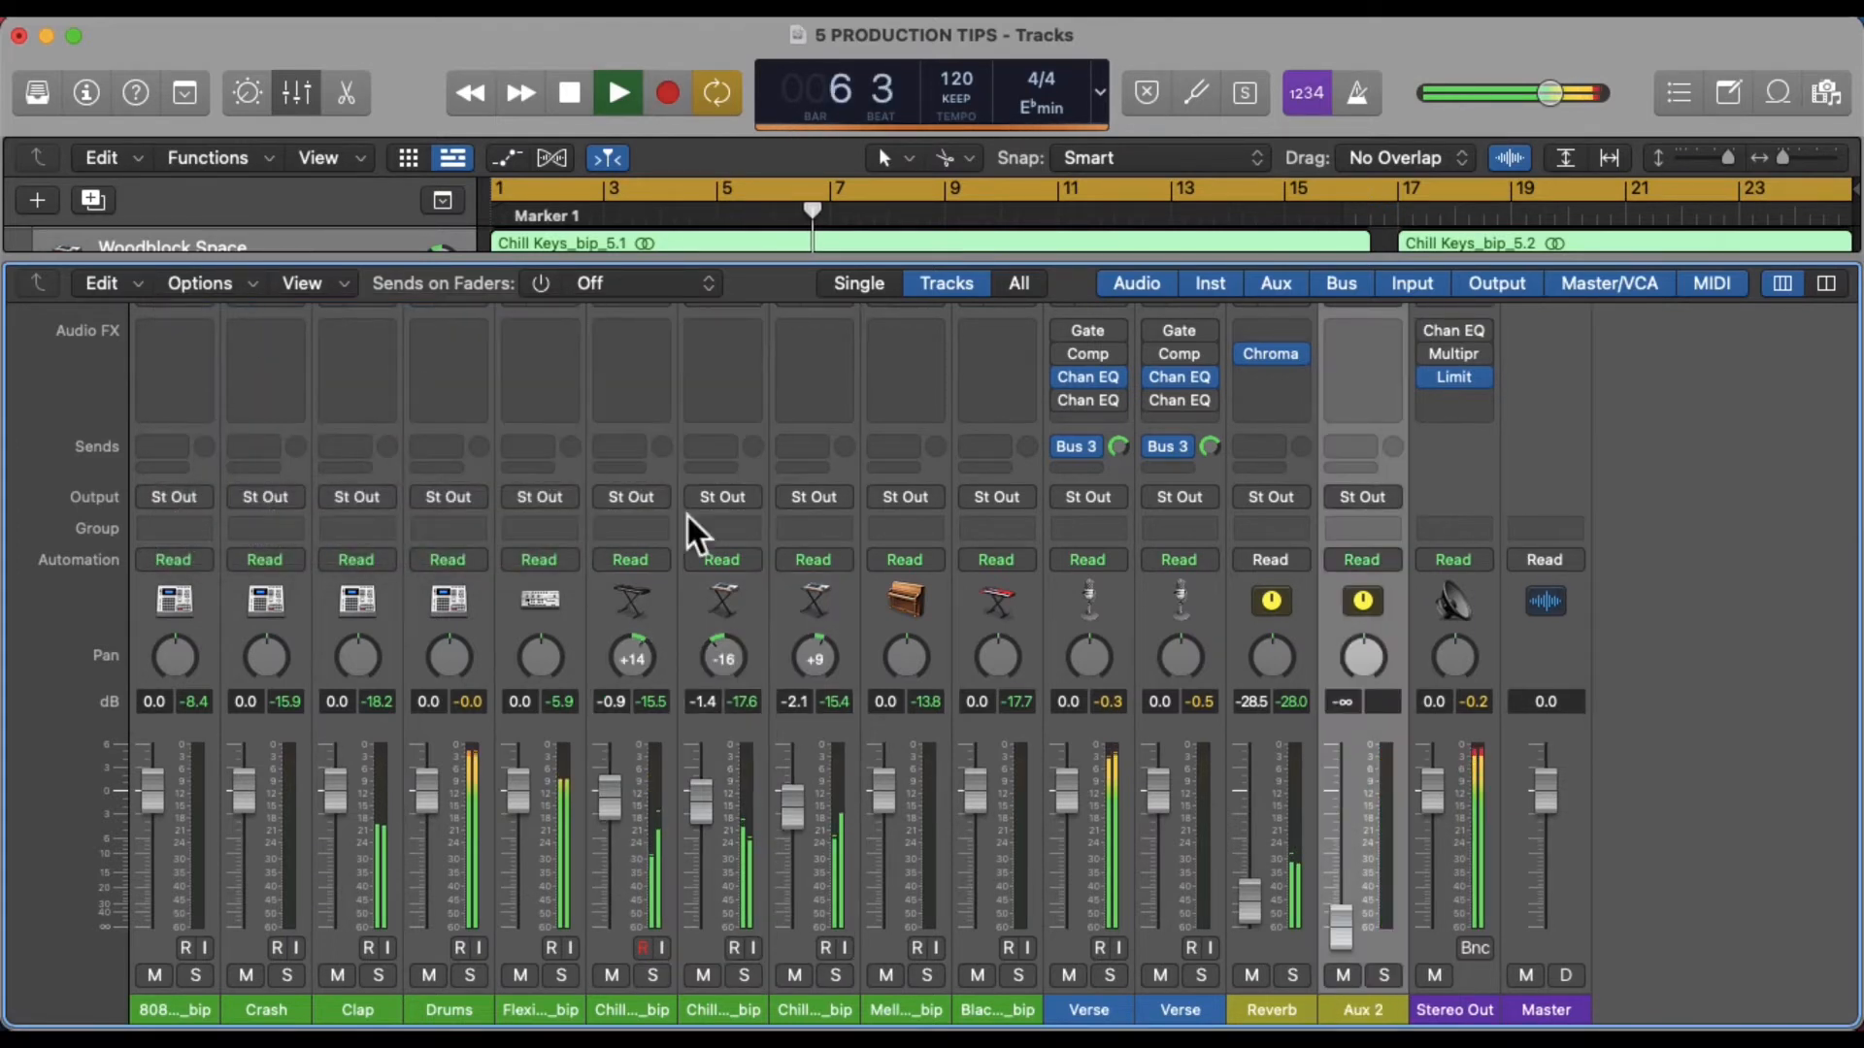
# Rename the new auxiliary channel as Layers
pyautogui.doubleClick(1363, 1010)
pyautogui.write('La')
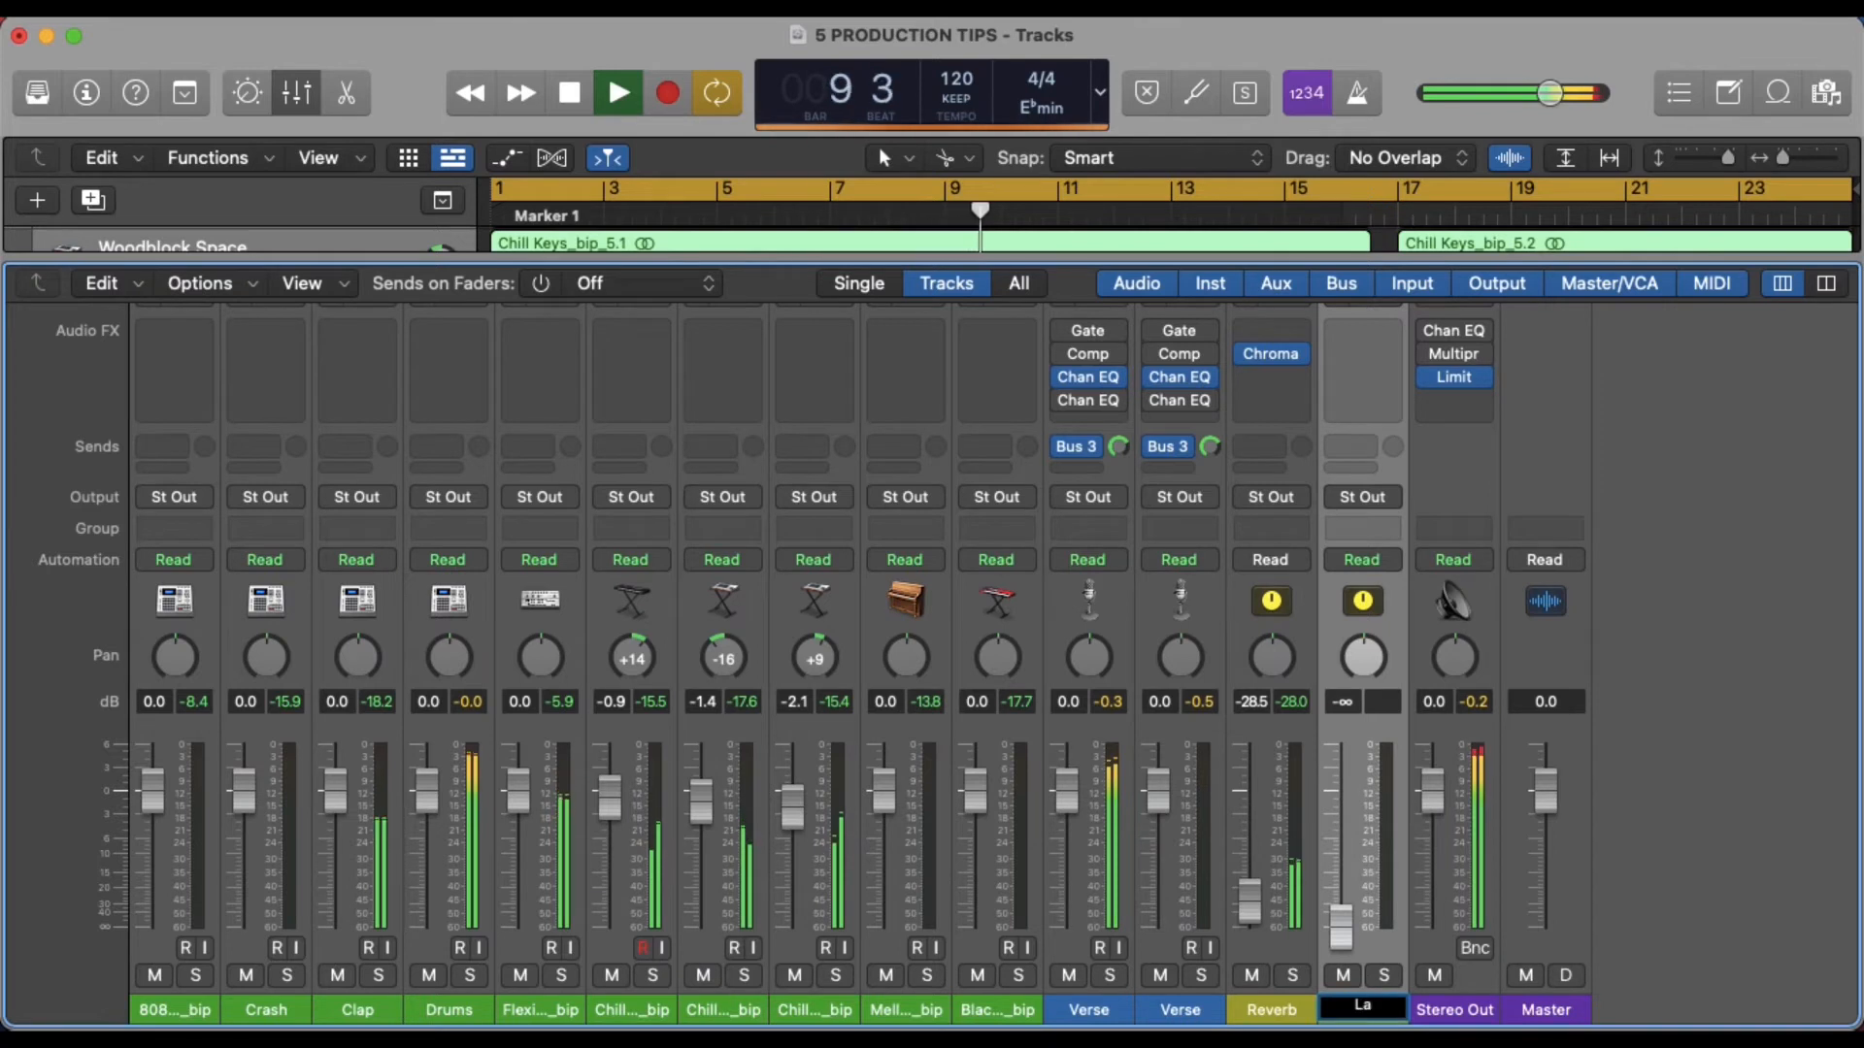
pyautogui.write('yers')
pyautogui.press('Return')
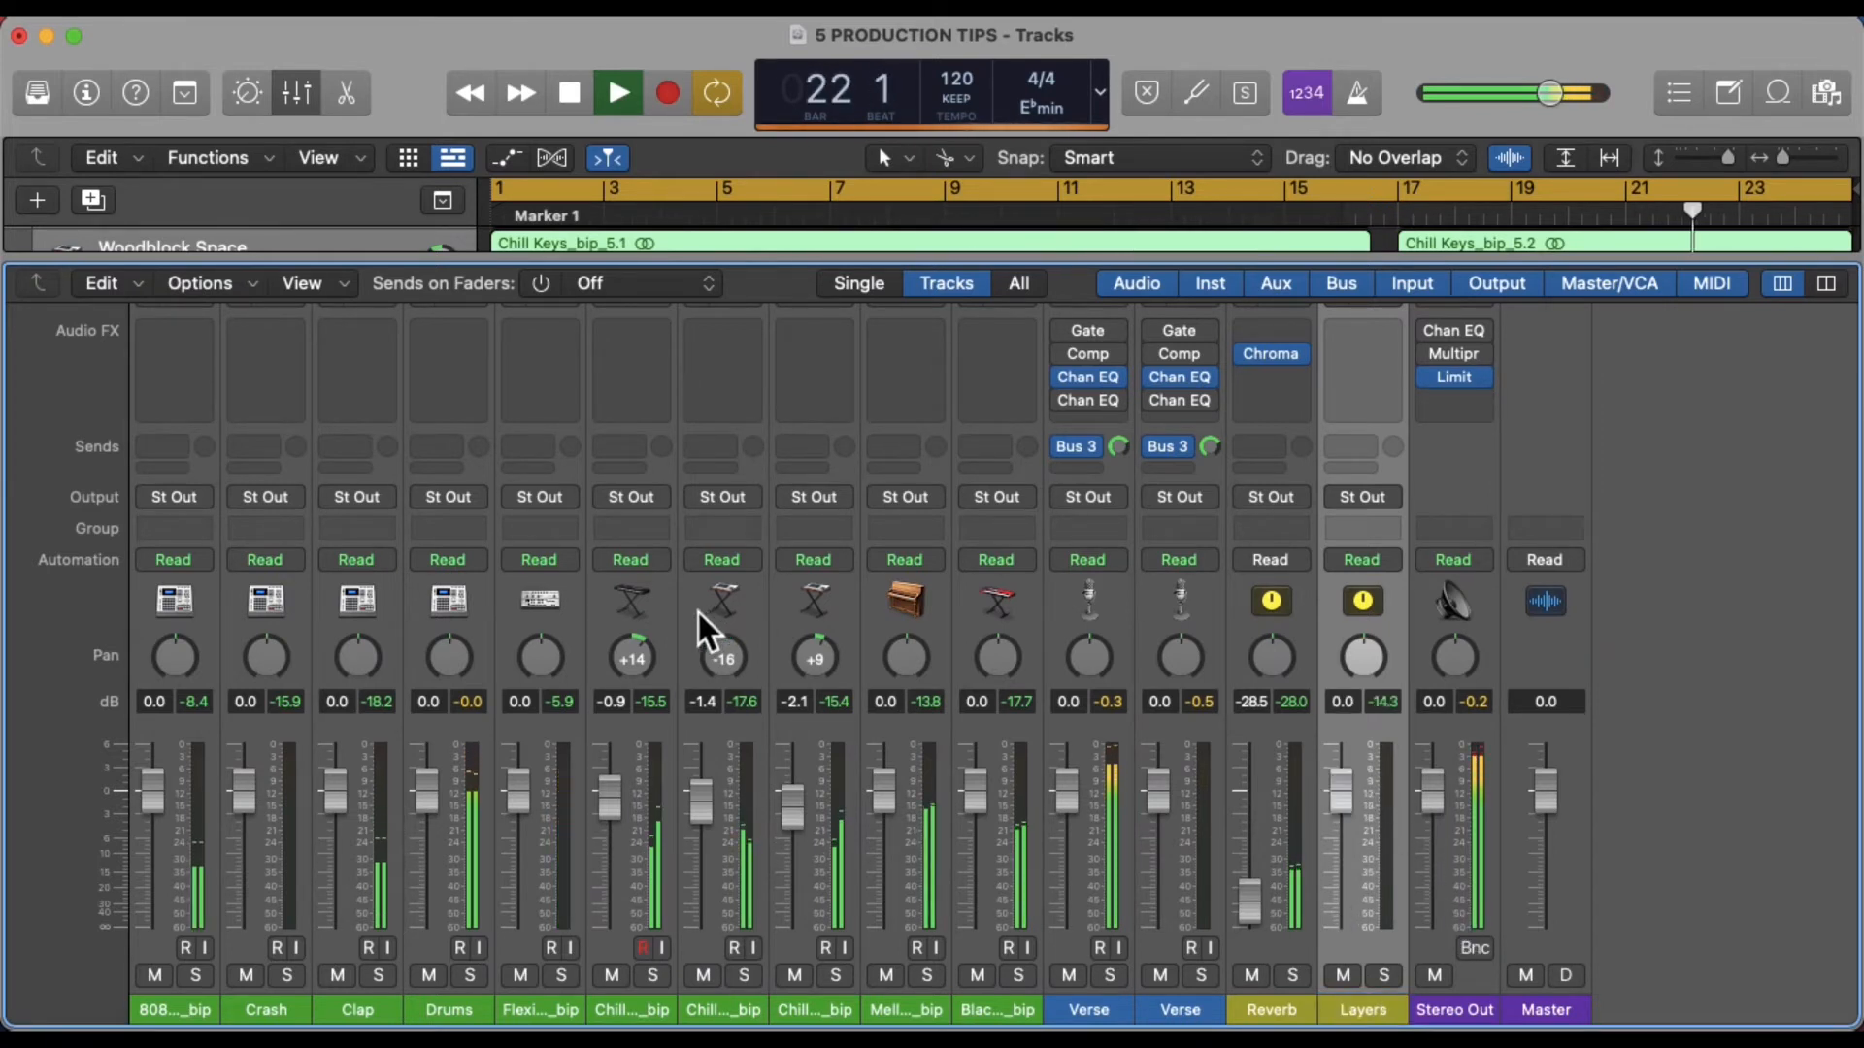
# Route the outputs of the three Chill Keys channels to Bus 4
pyautogui.click(666, 610)
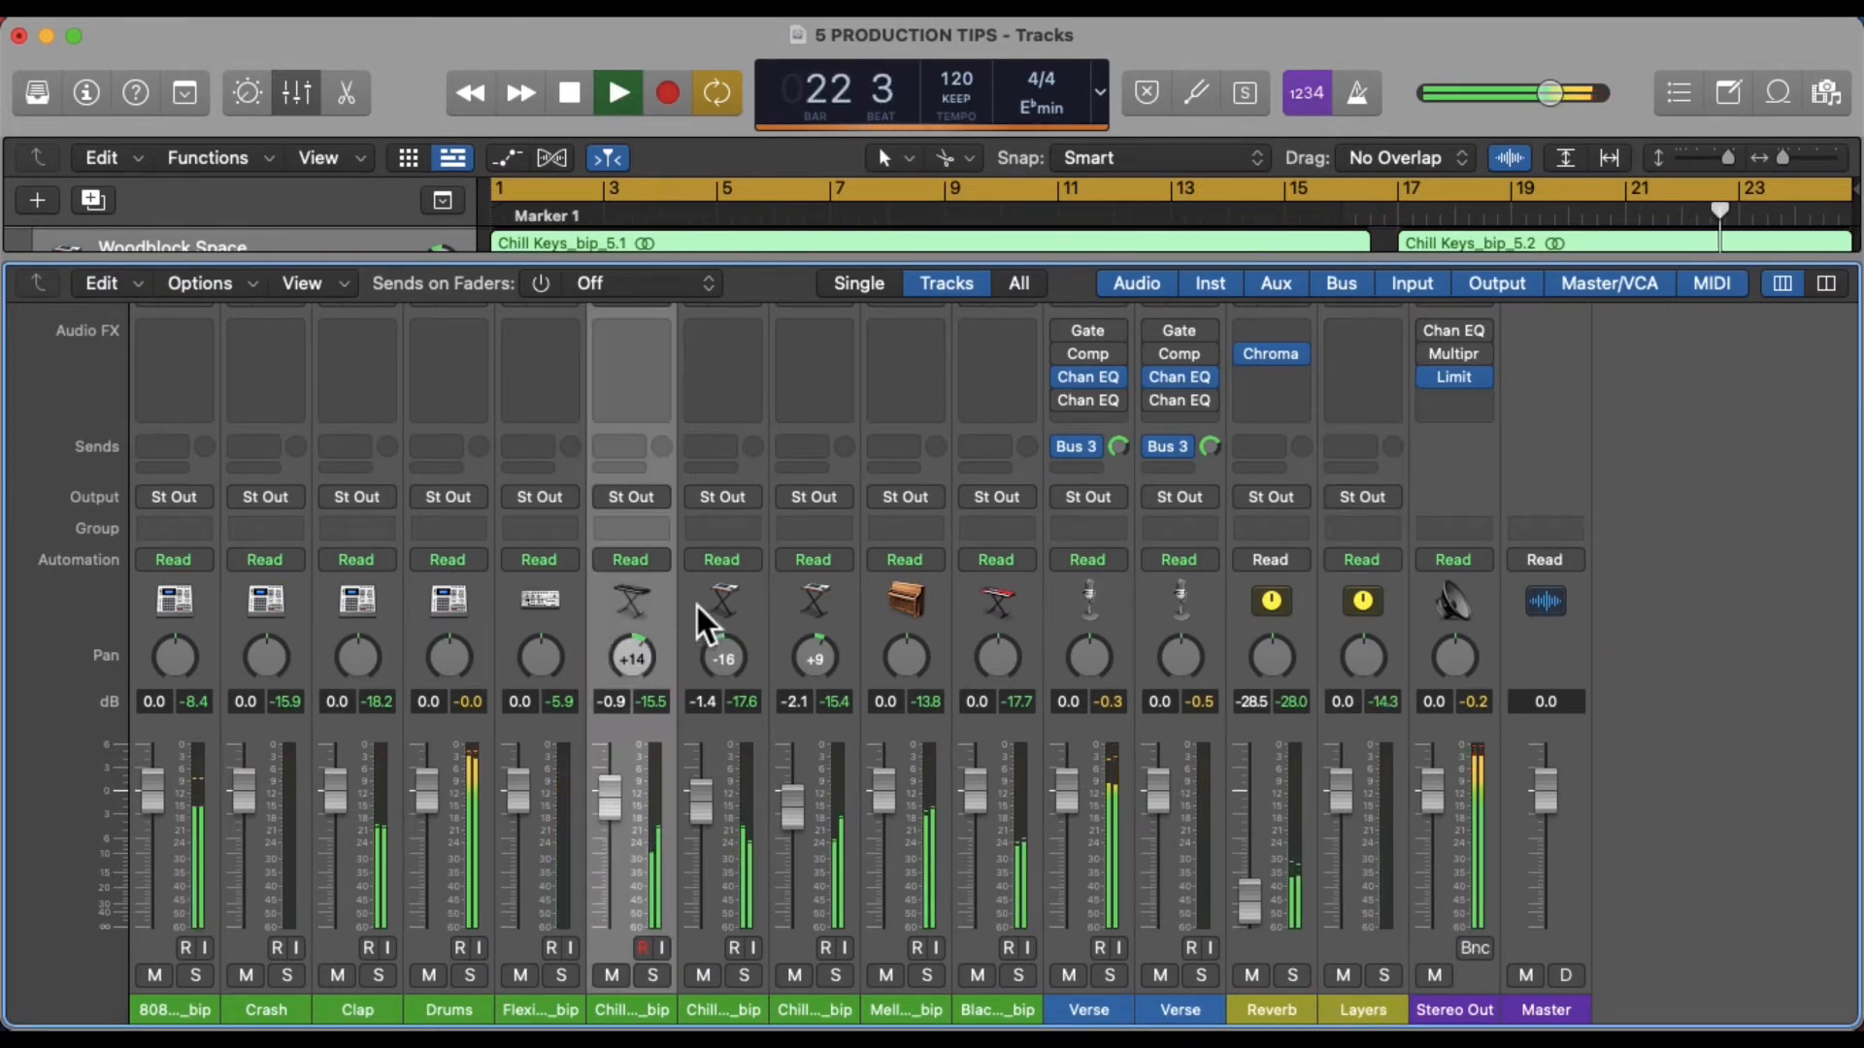
pyautogui.keyDown('shift'); pyautogui.click(841, 610); pyautogui.keyUp('shift')
pyautogui.scroll(3, 838, 607)
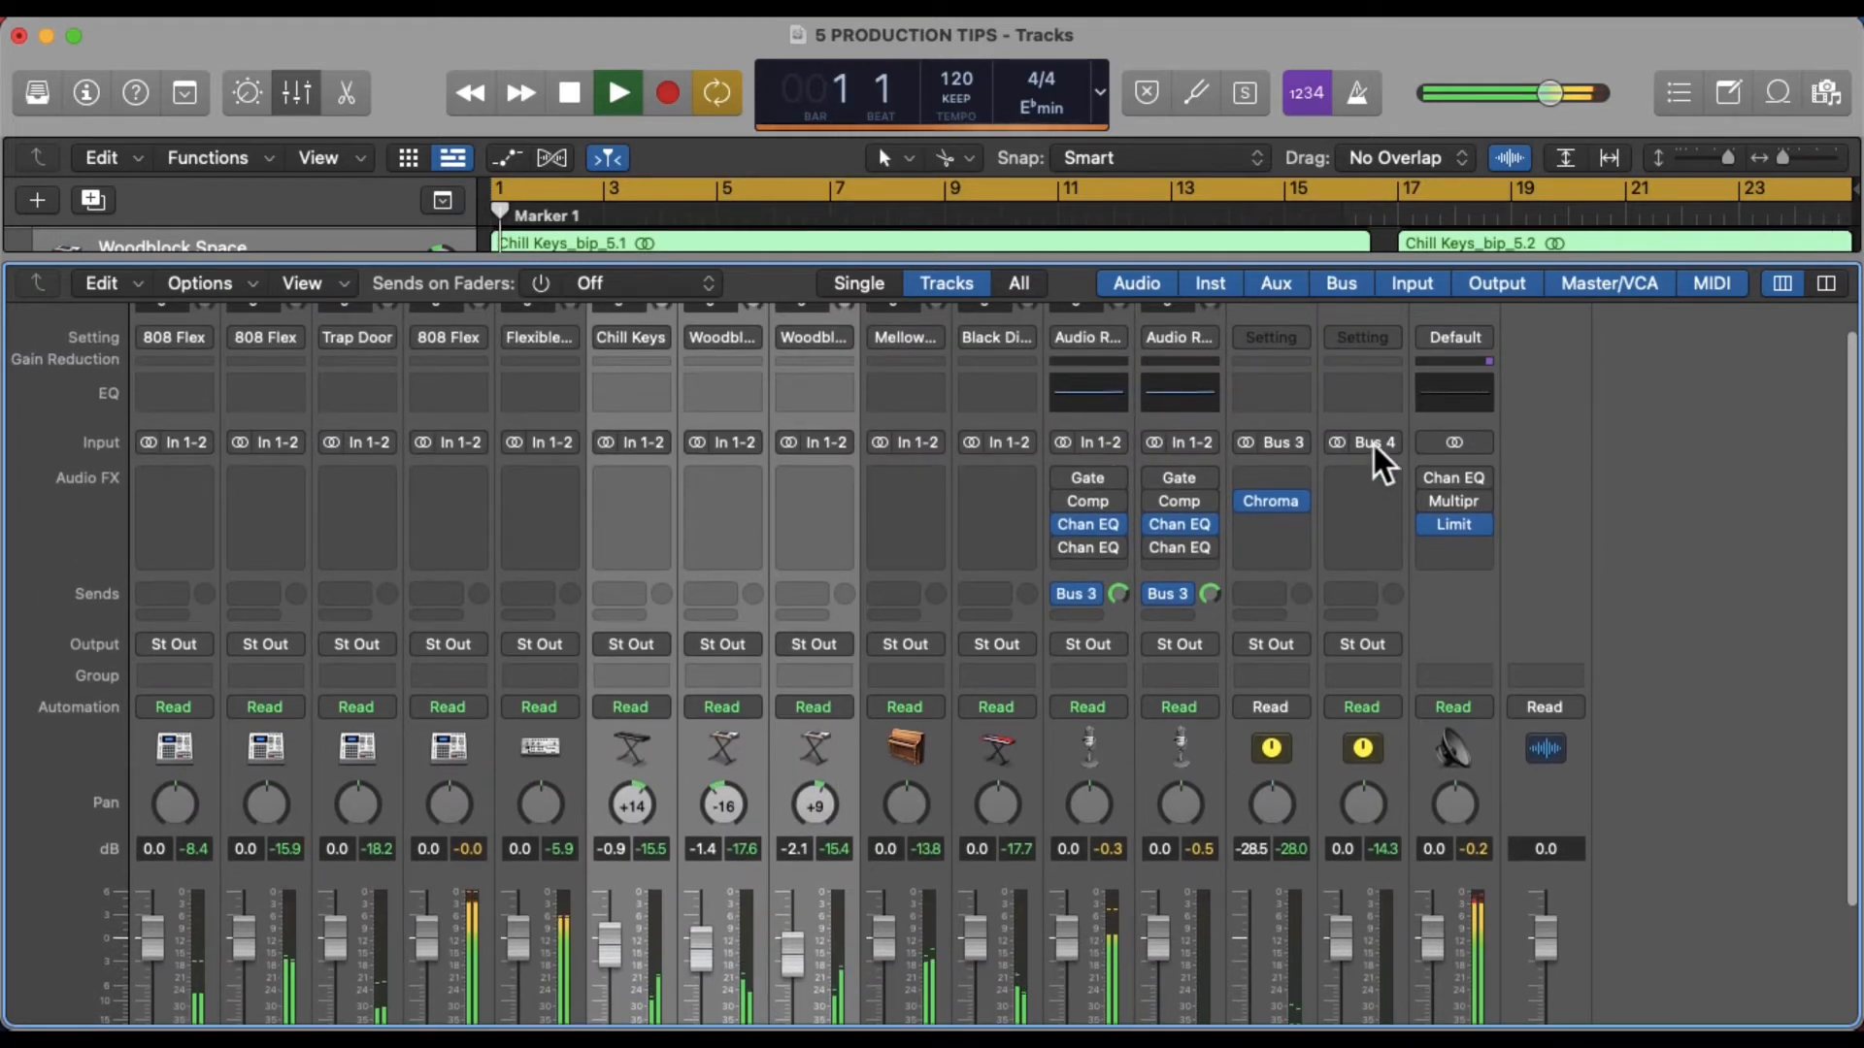
pyautogui.click(829, 644)
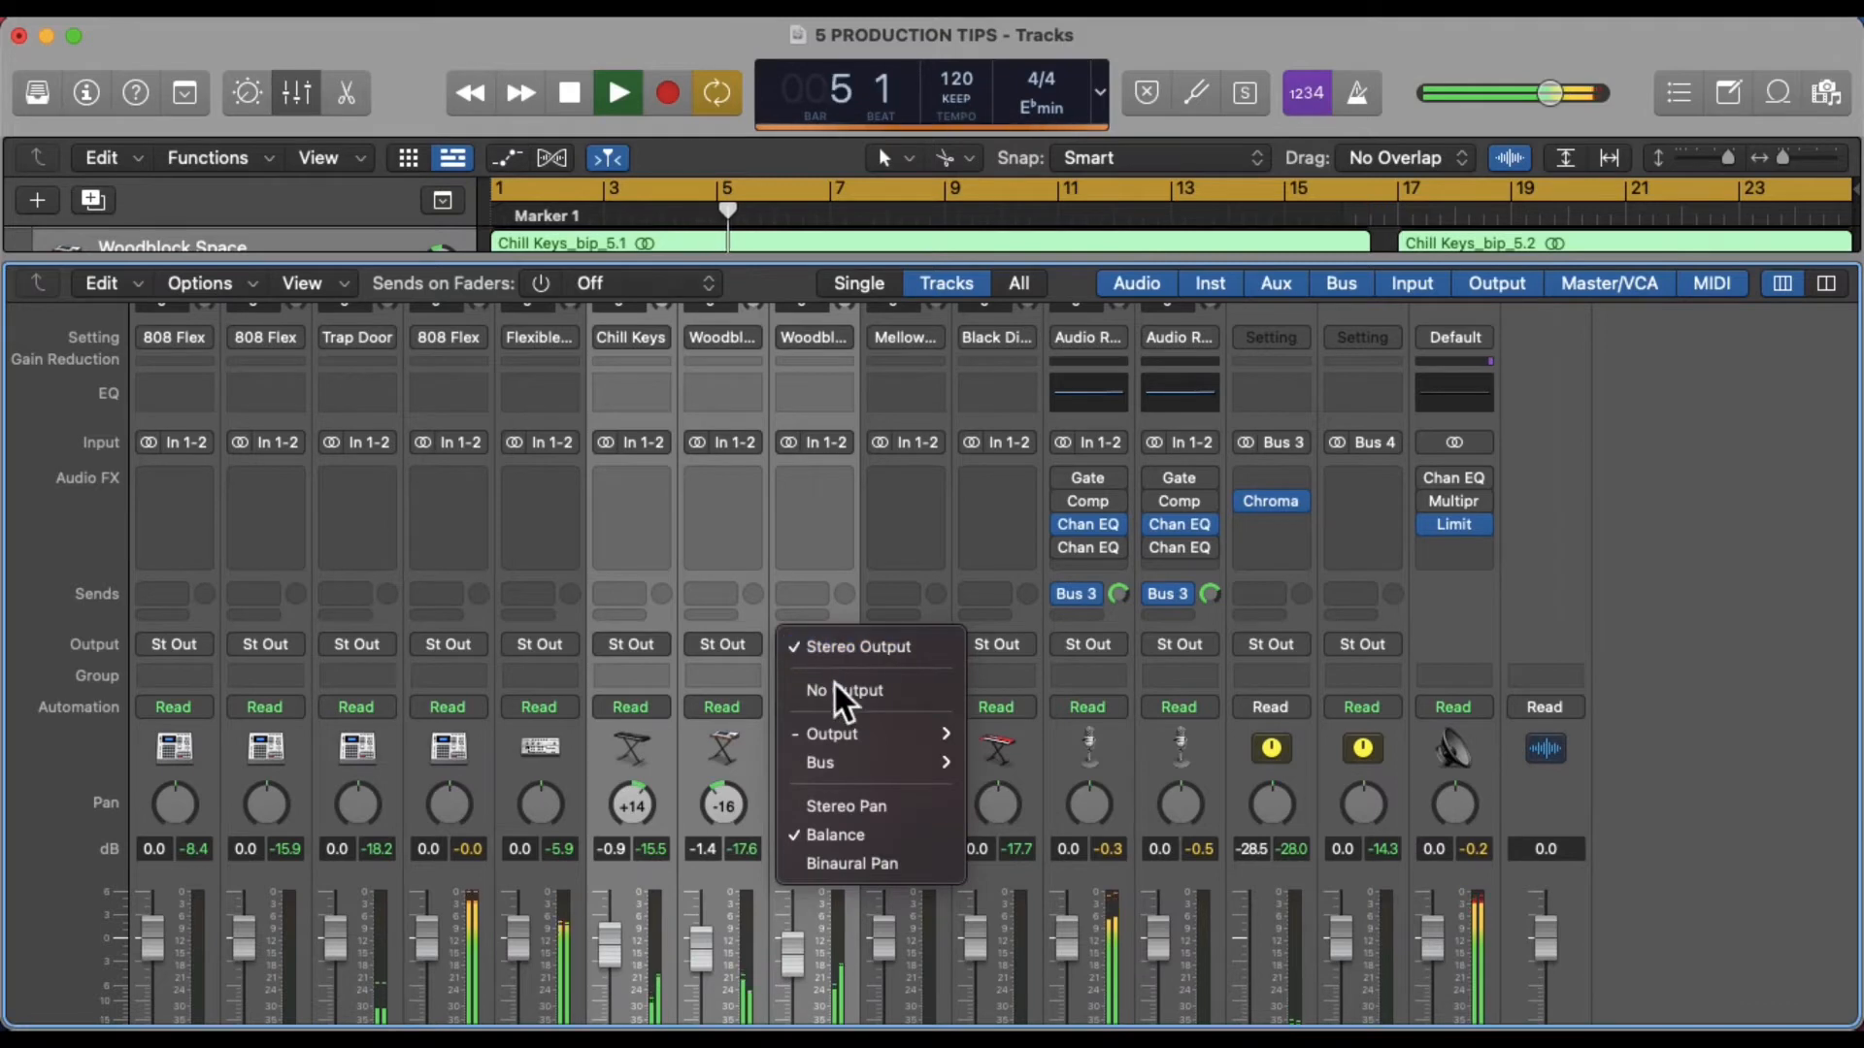
pyautogui.moveTo(849, 765)
pyautogui.click(1106, 109)
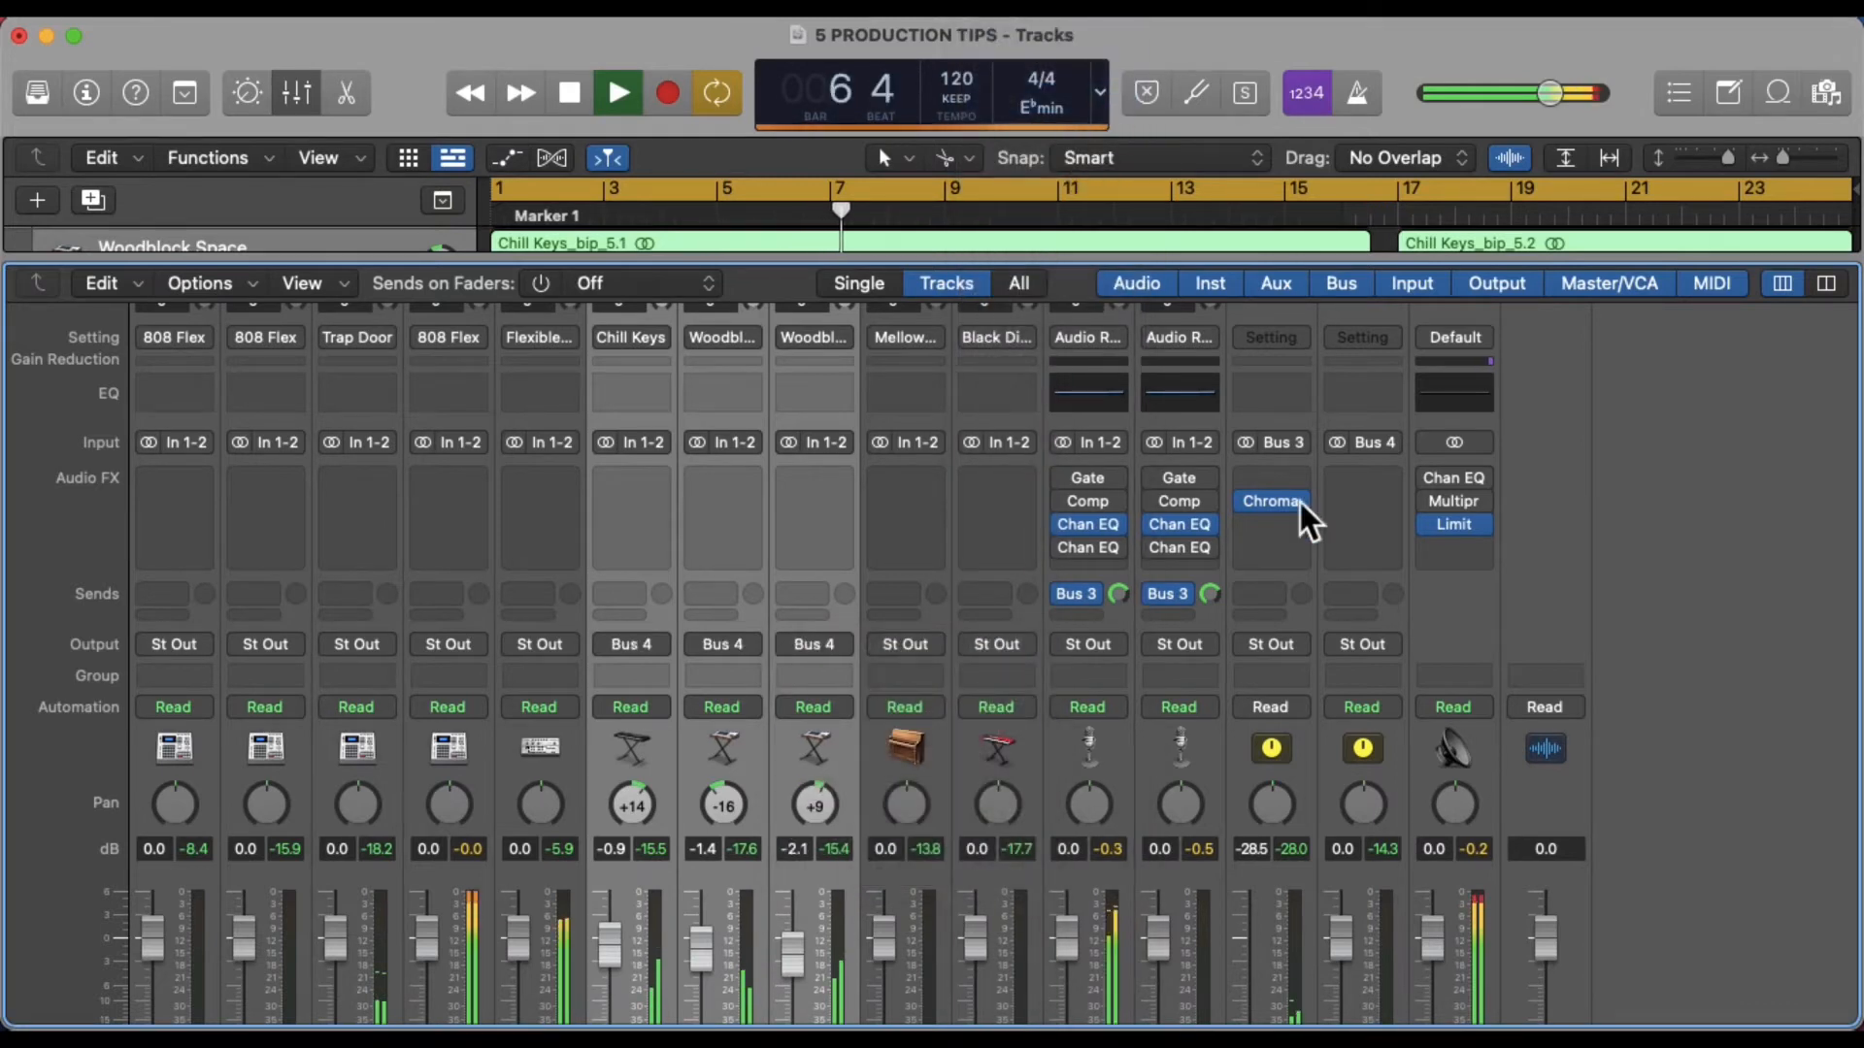
# Add a send from the Layers aux channel to Bus 3 for the reverb
pyautogui.scroll(-5, 1302, 639)
pyautogui.scroll(2, 1348, 737)
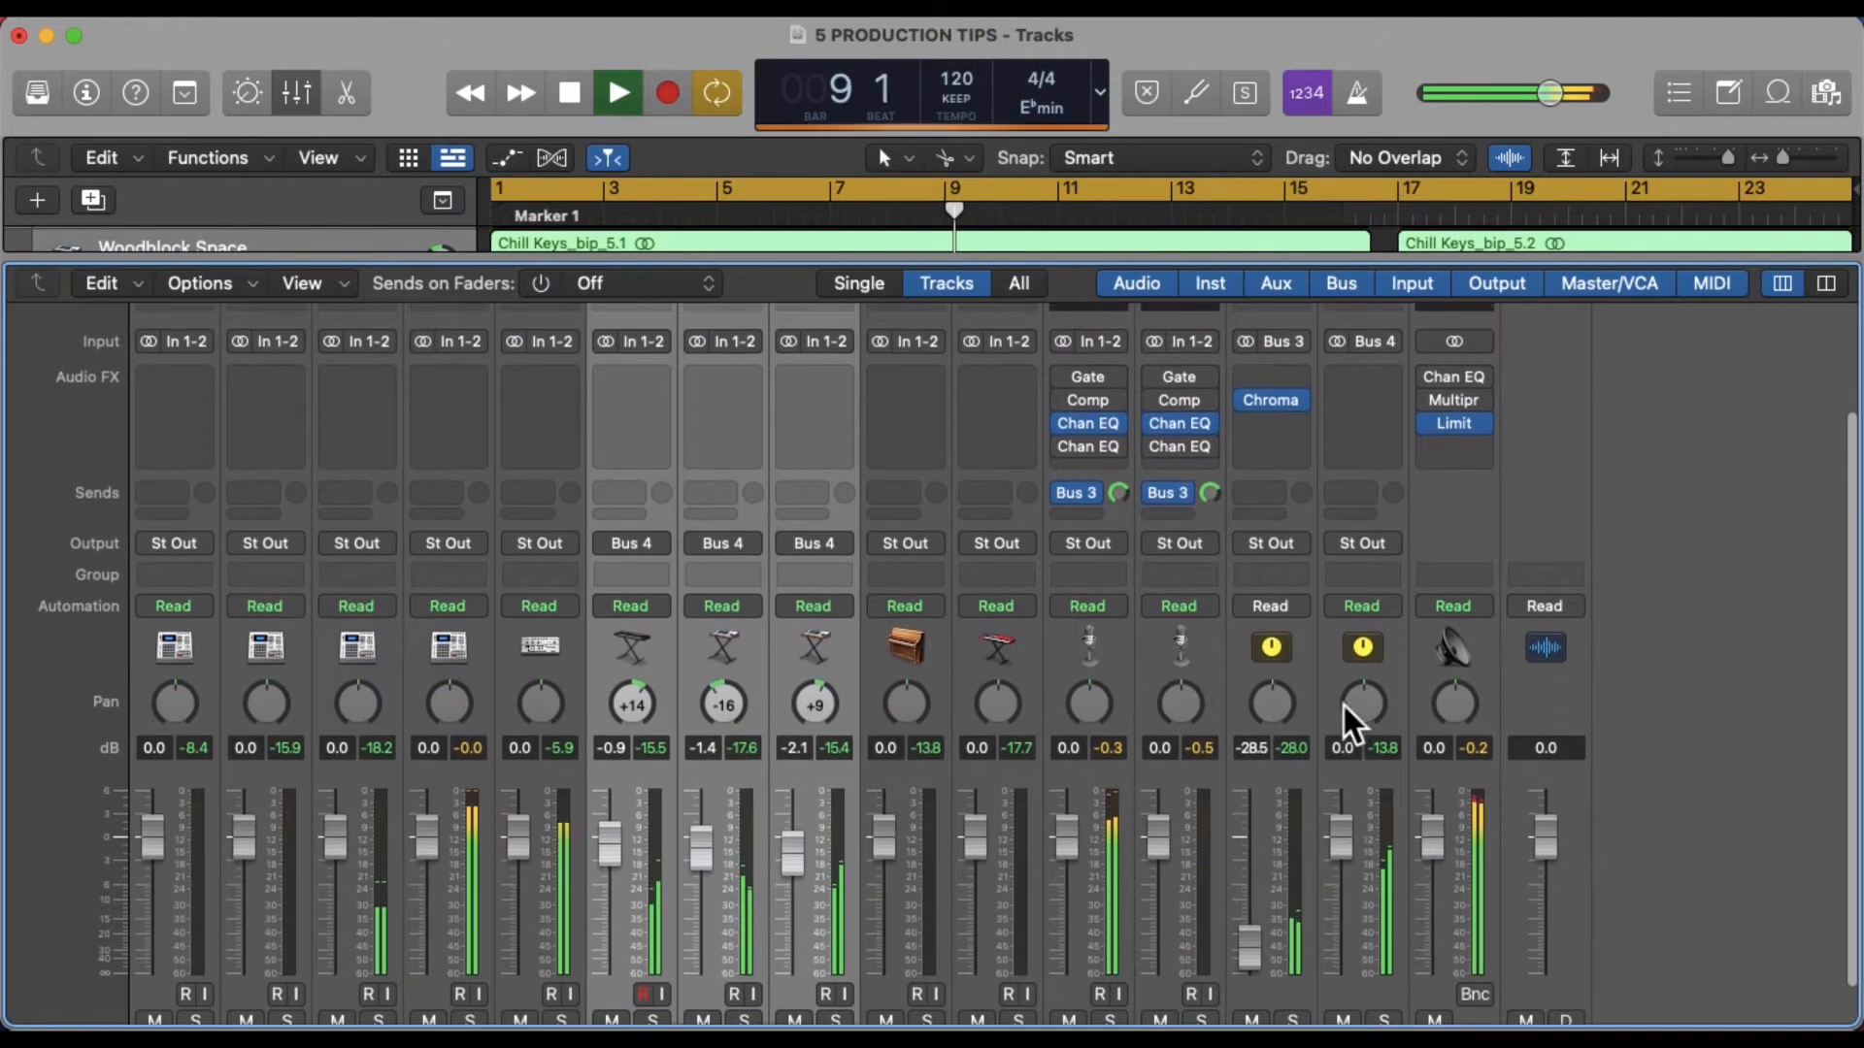
pyautogui.scroll(2, 1344, 704)
pyautogui.click(1360, 526)
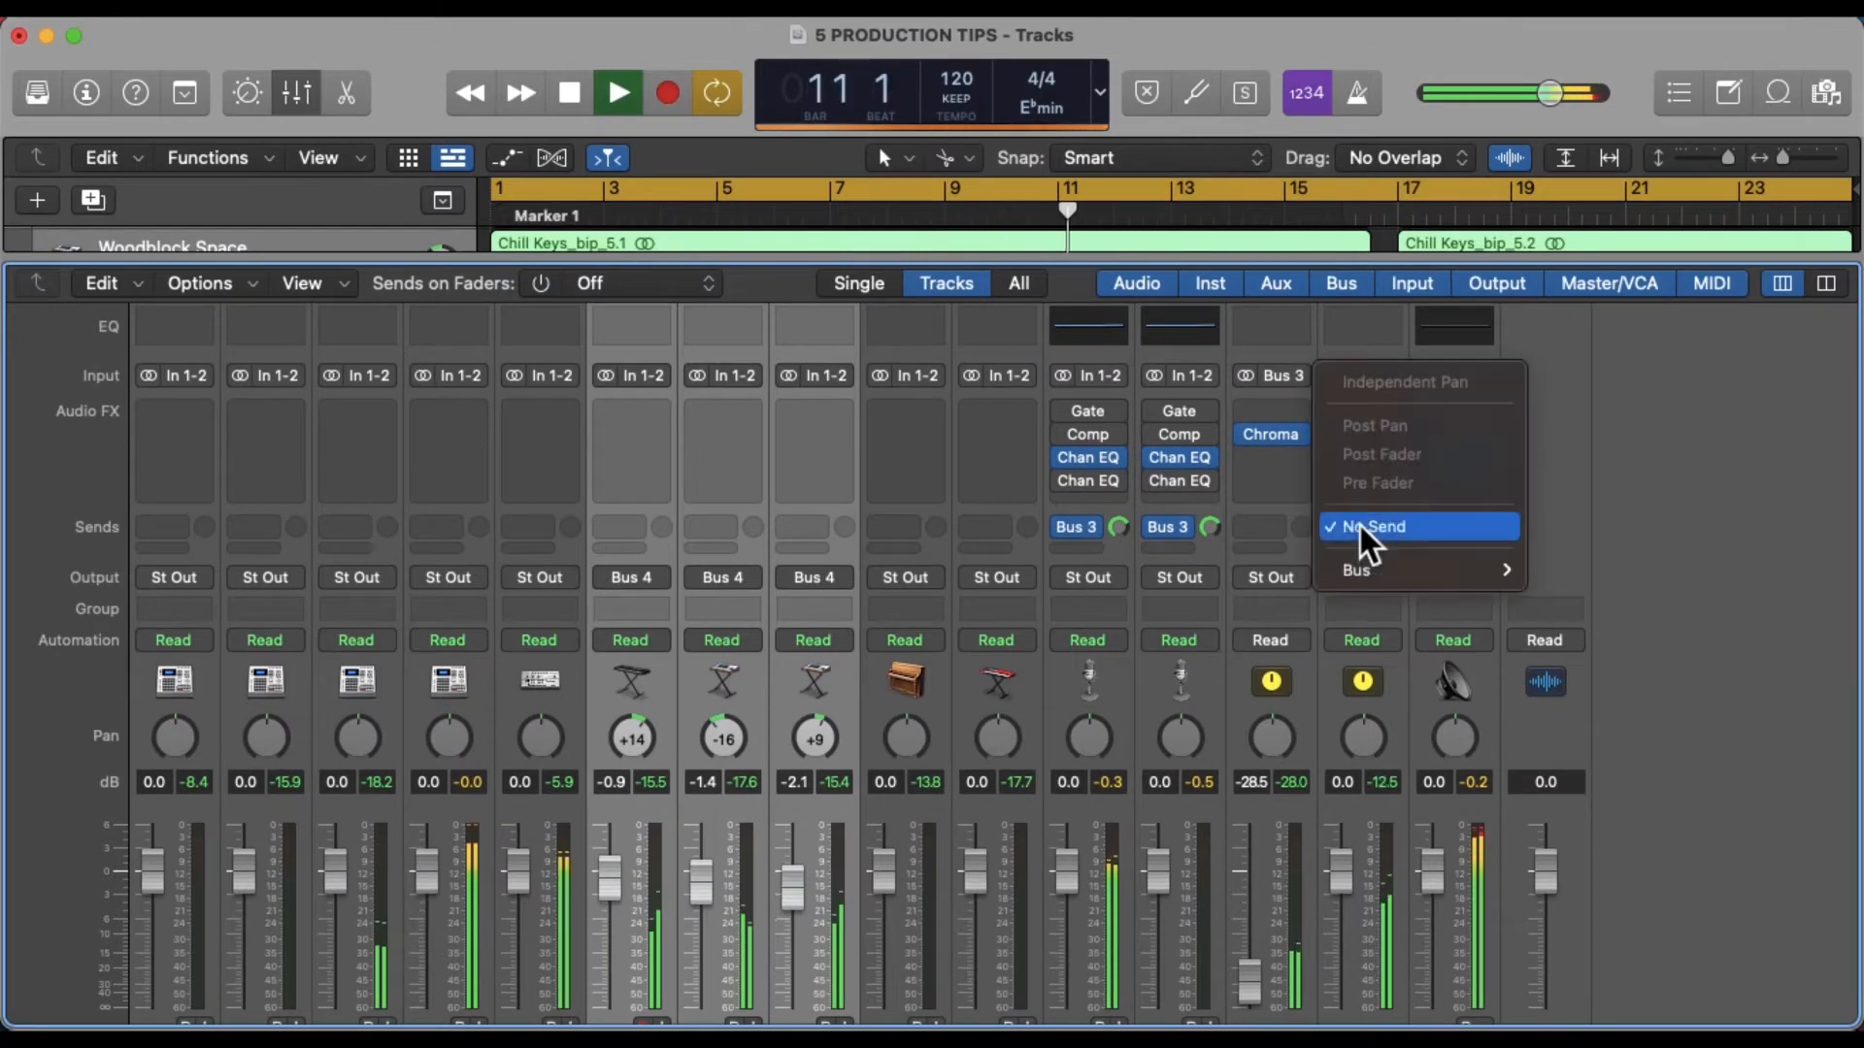
pyautogui.moveTo(1371, 572)
pyautogui.click(1610, 79)
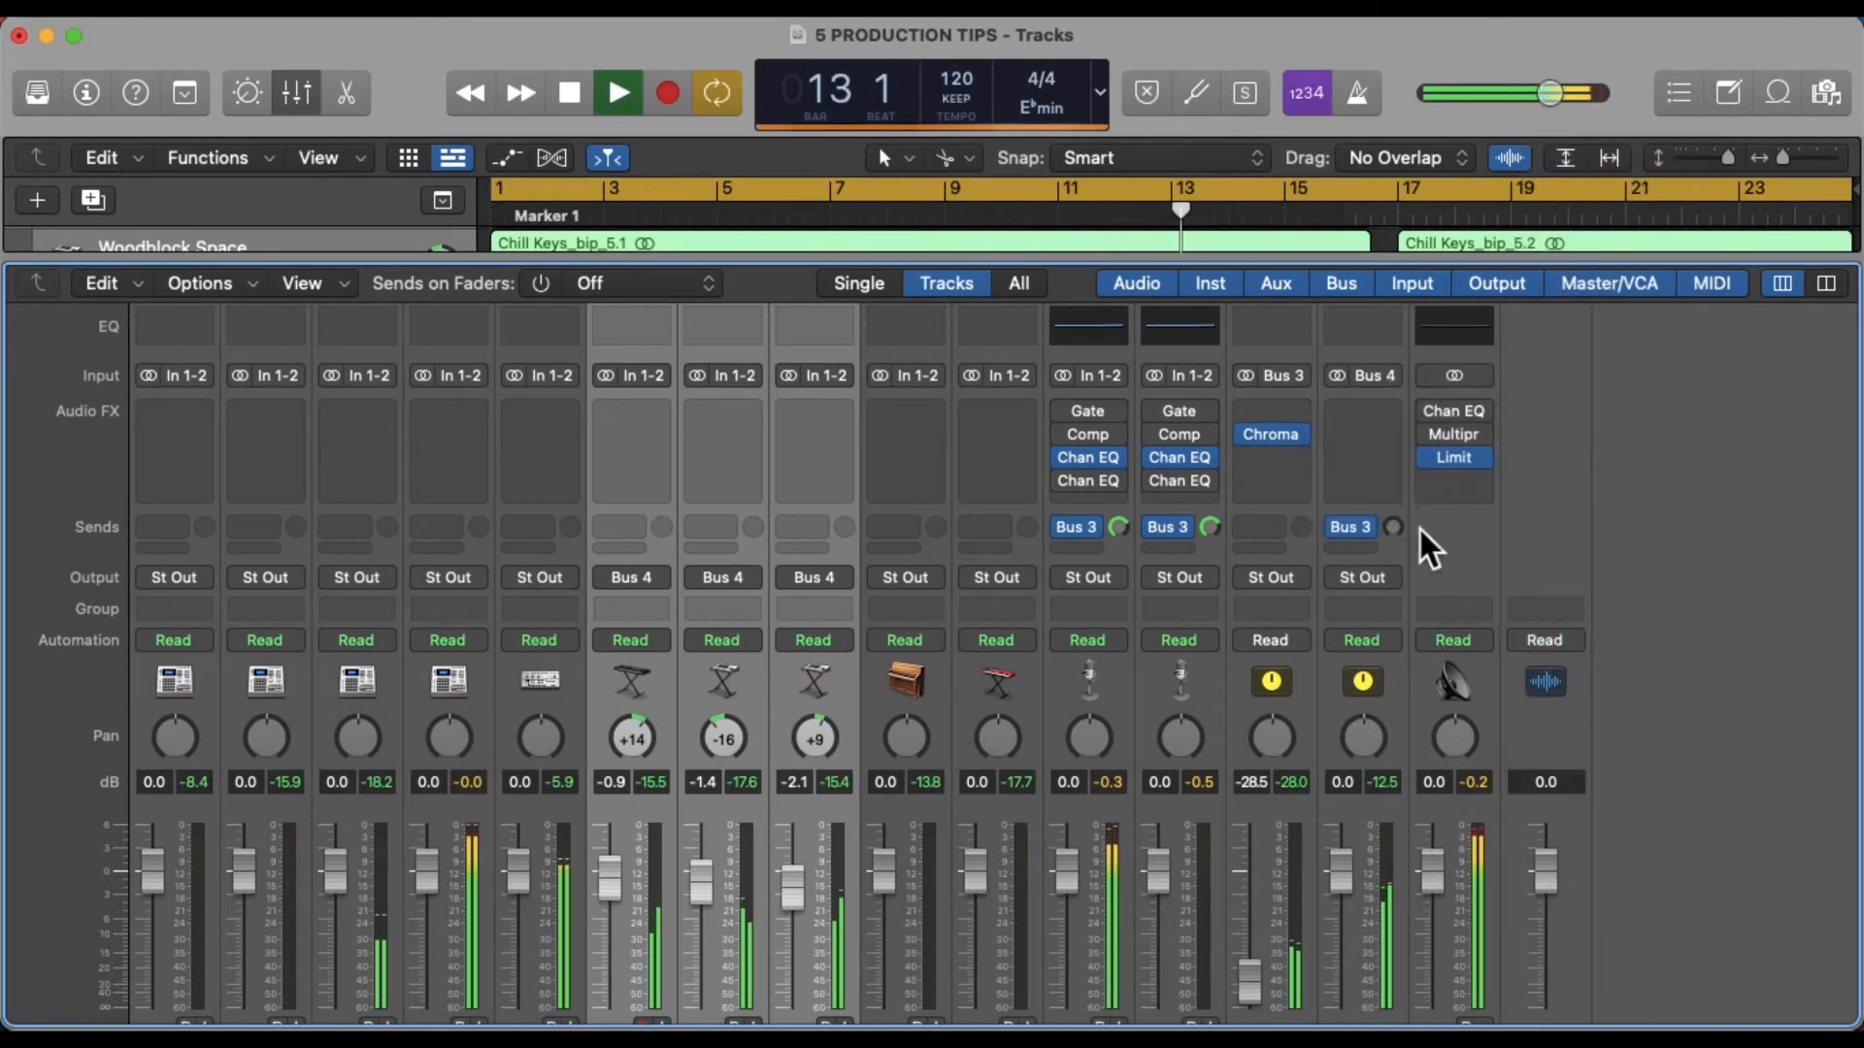
pyautogui.keyDown('alt'); pyautogui.click(1396, 531); pyautogui.keyUp('alt')
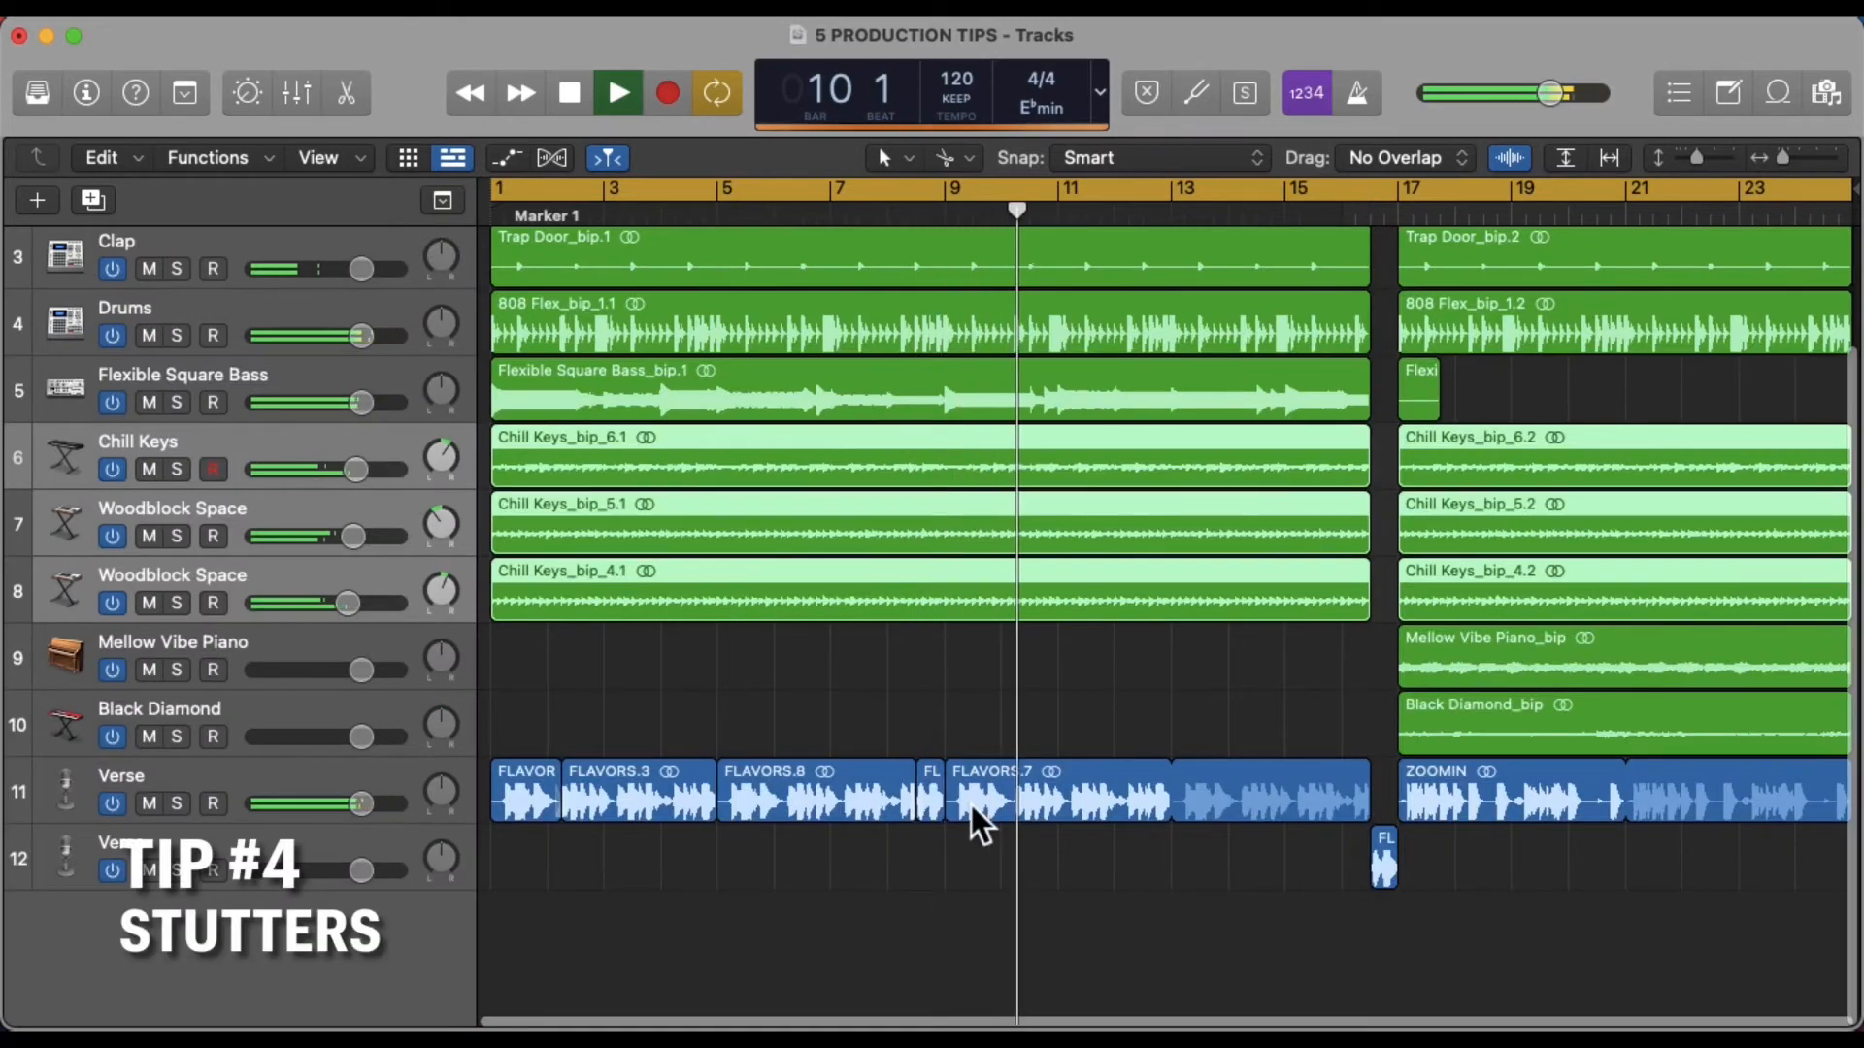
# Open the FLAVORS.7 vocal region in the audio editor and split it just after the start of bar 9
pyautogui.press('super+Right')
pyautogui.press('super+Right')
pyautogui.press('super+Right')
pyautogui.press('super+Right')
pyautogui.click(791, 790)
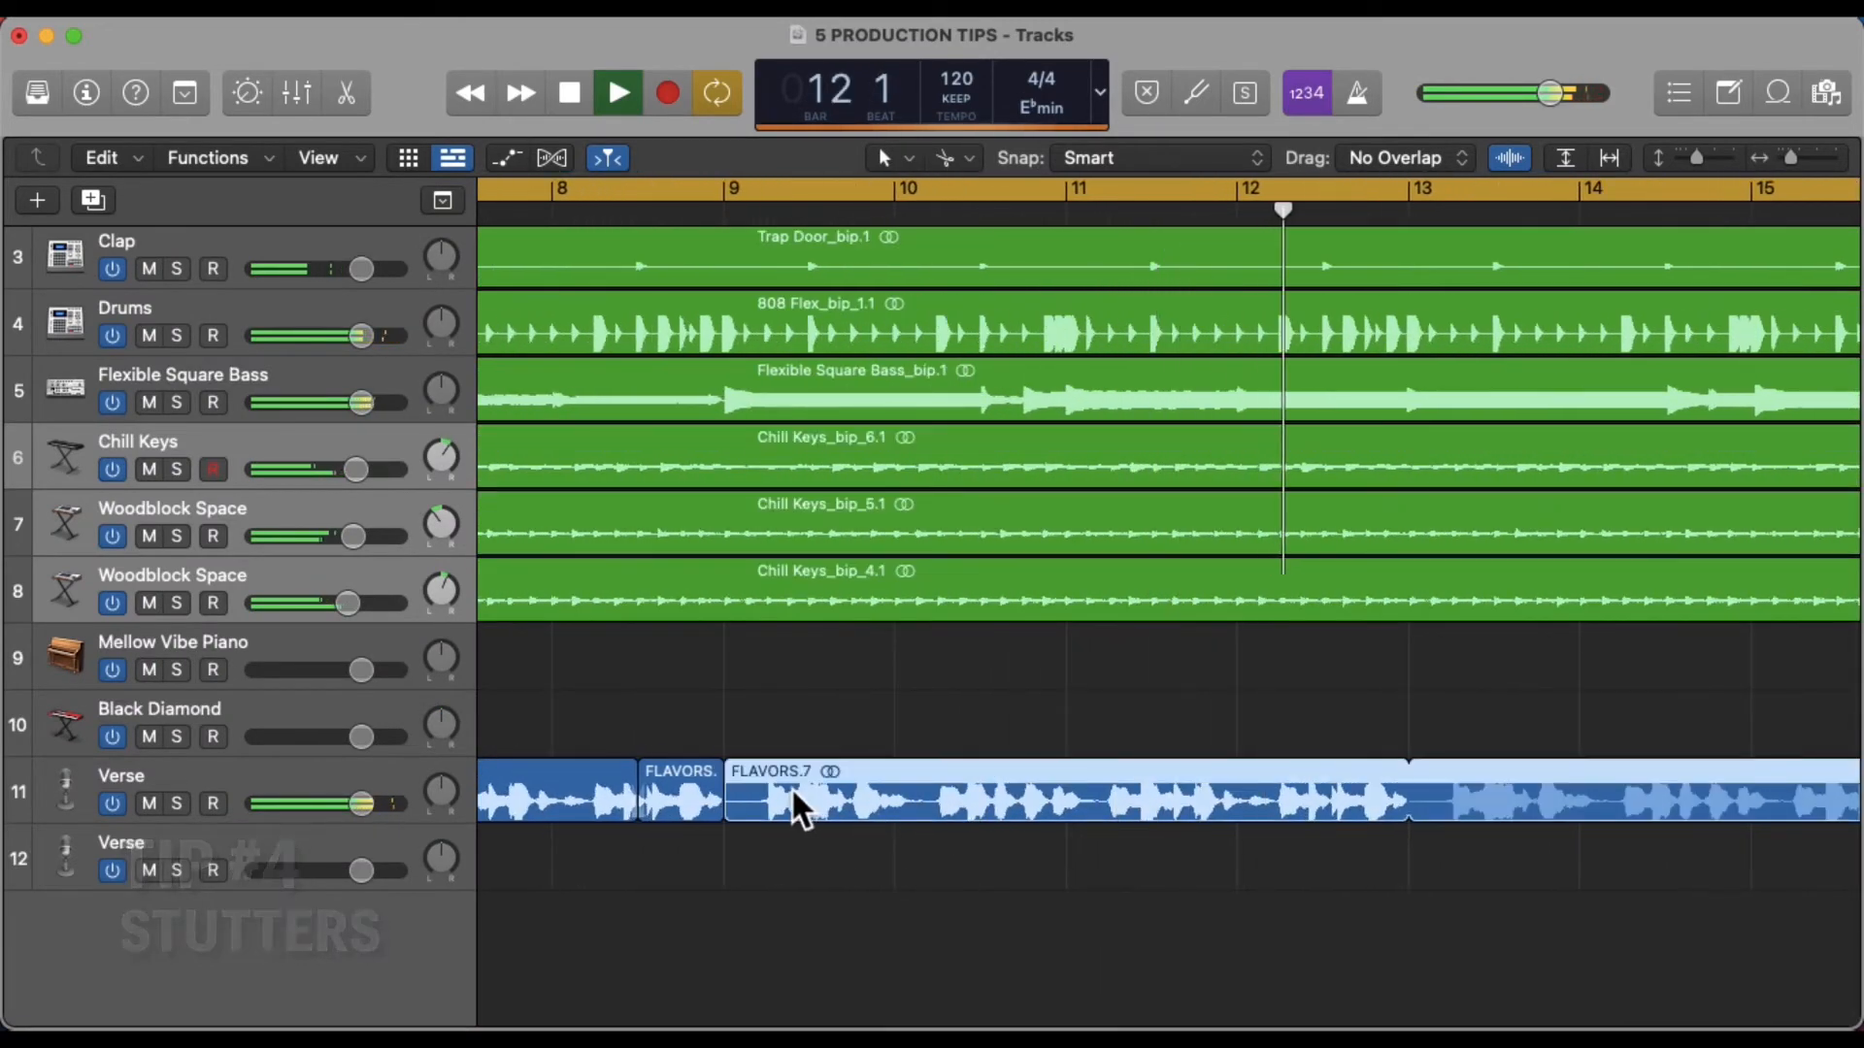
pyautogui.doubleClick(791, 788)
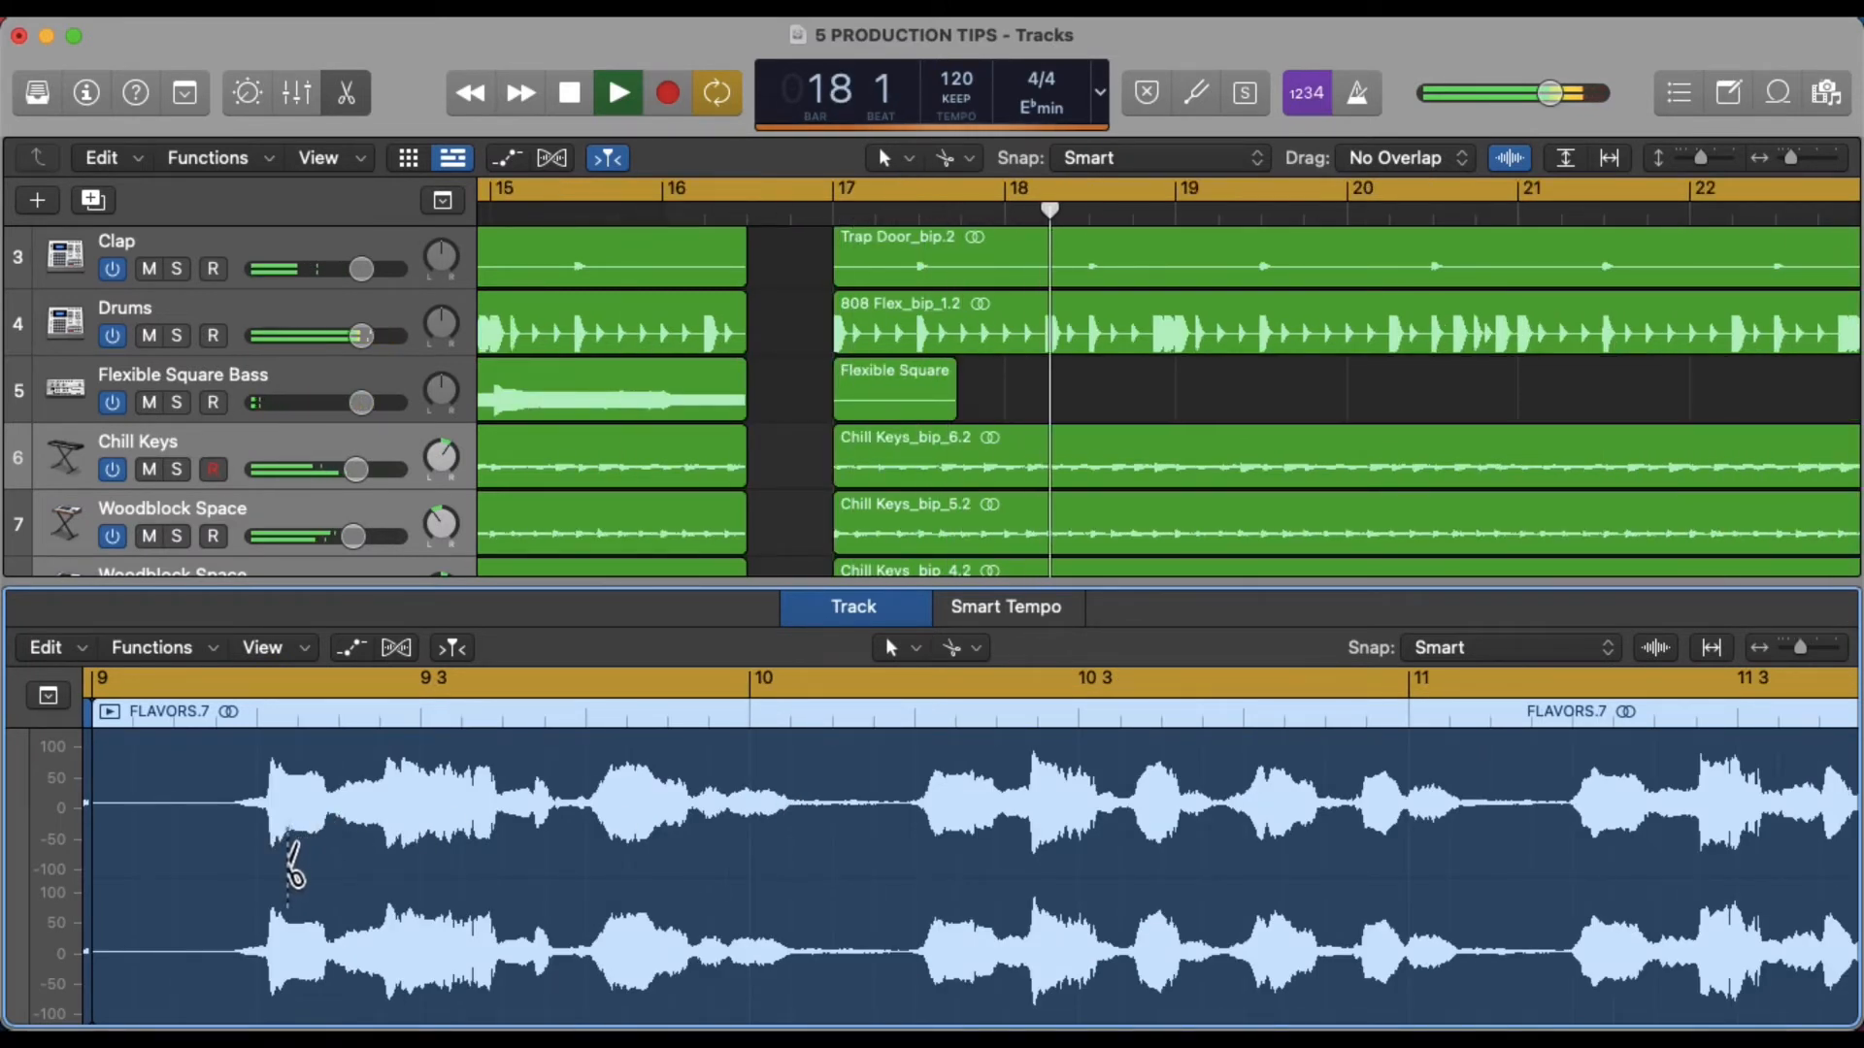
pyautogui.click(256, 869)
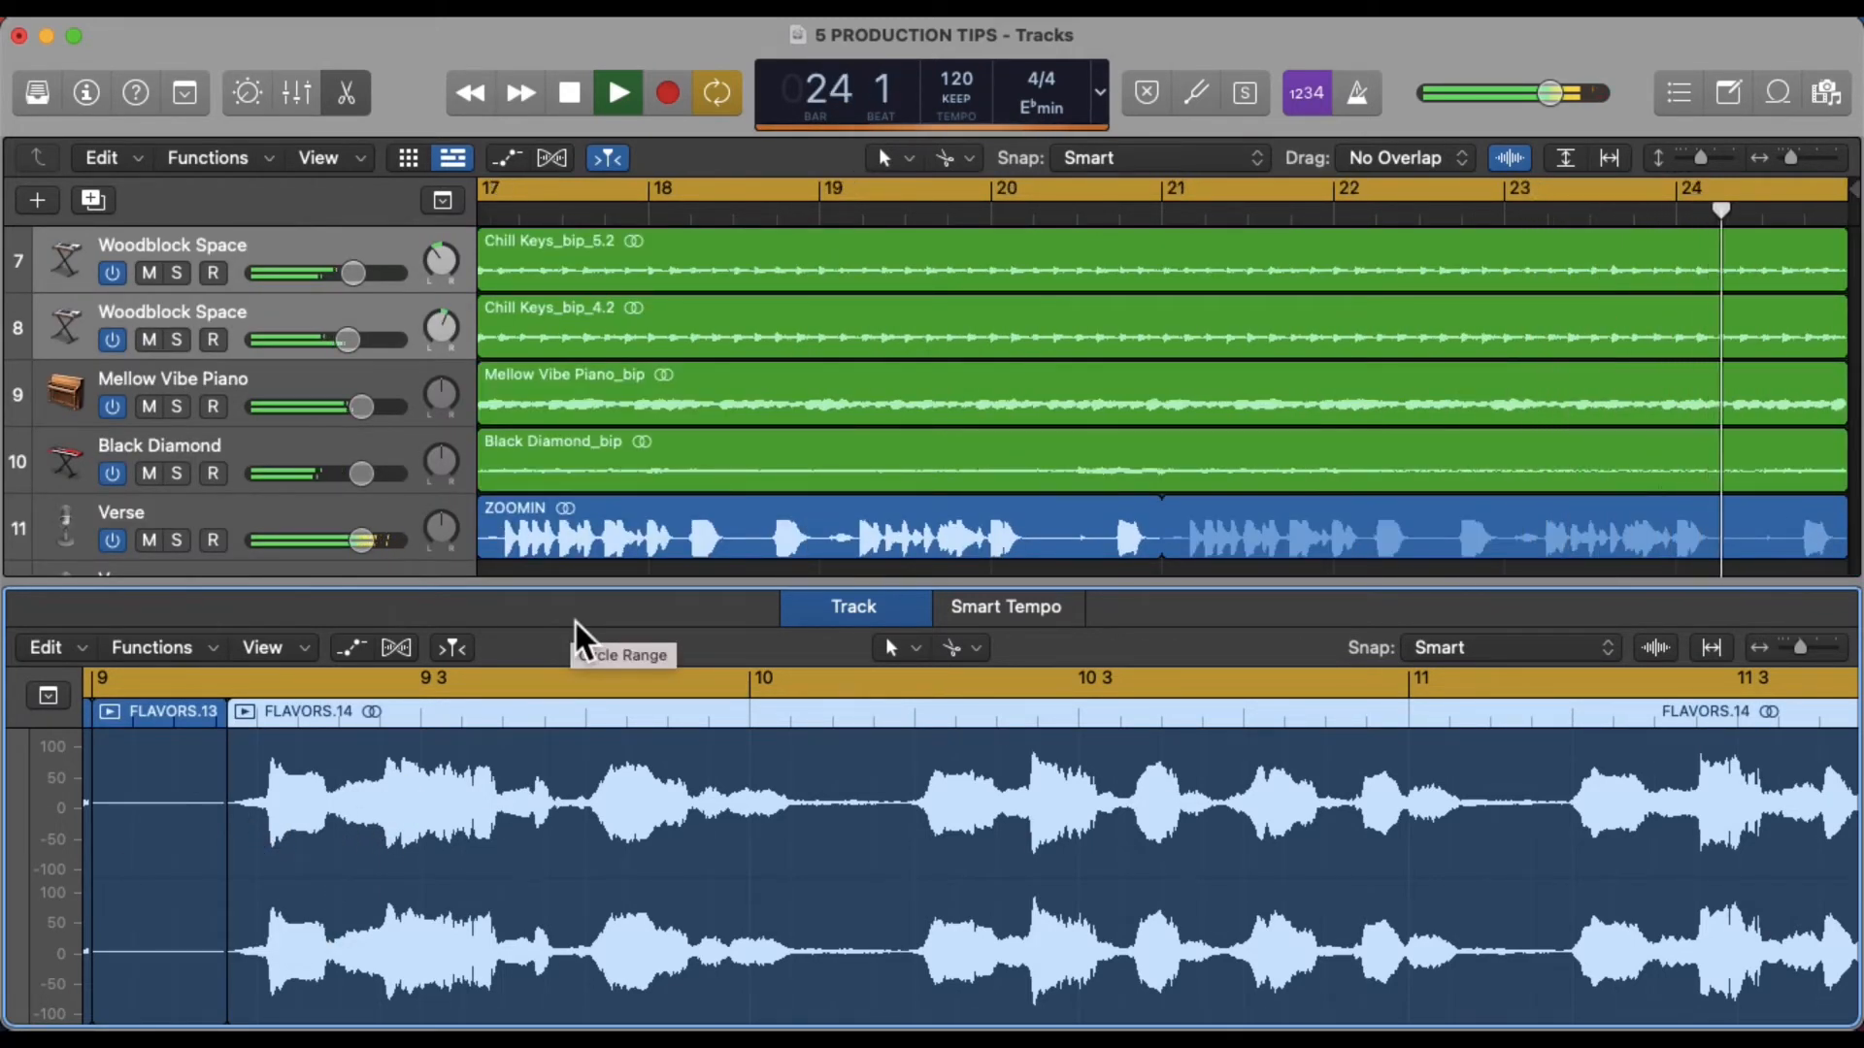
# Split off a short vocal slice and drag it earlier to create a stutter repeat
pyautogui.press('space')
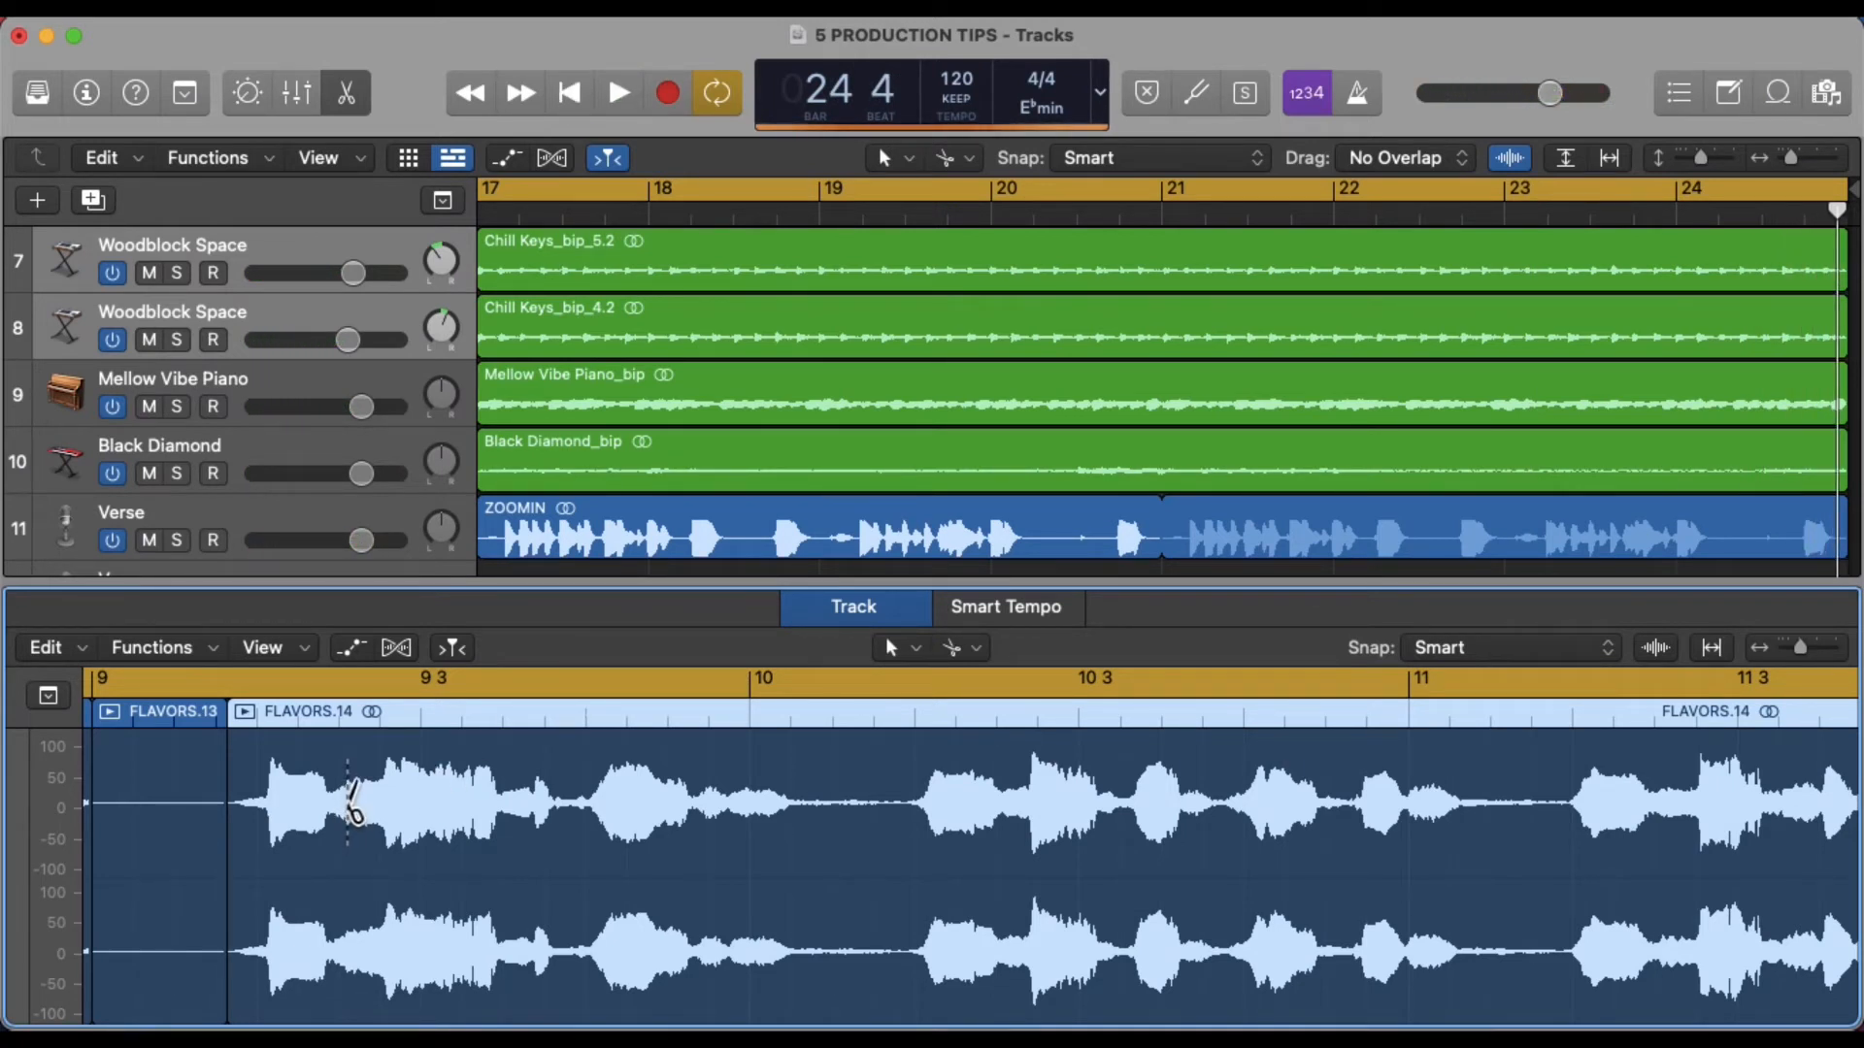
pyautogui.click(348, 806)
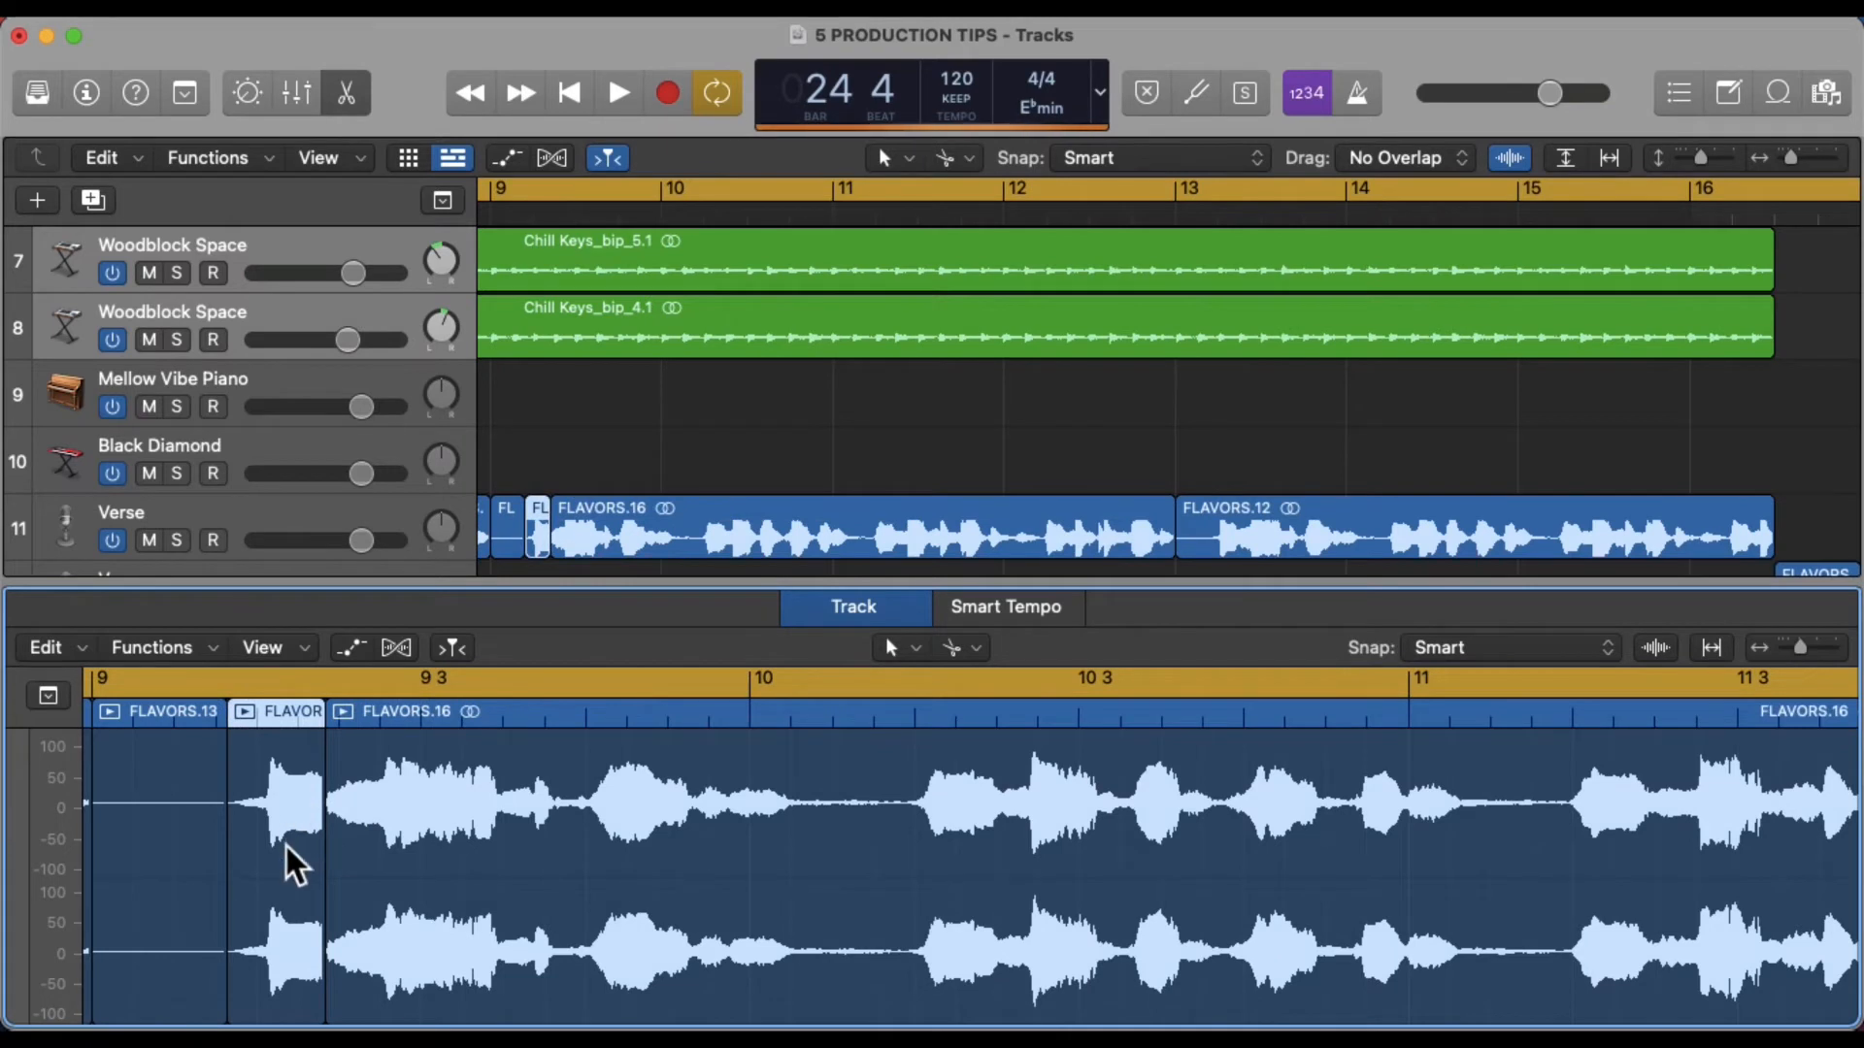
pyautogui.moveTo(286, 849); pyautogui.dragTo(184, 861)
pyautogui.hscroll(-3, 366, 802)
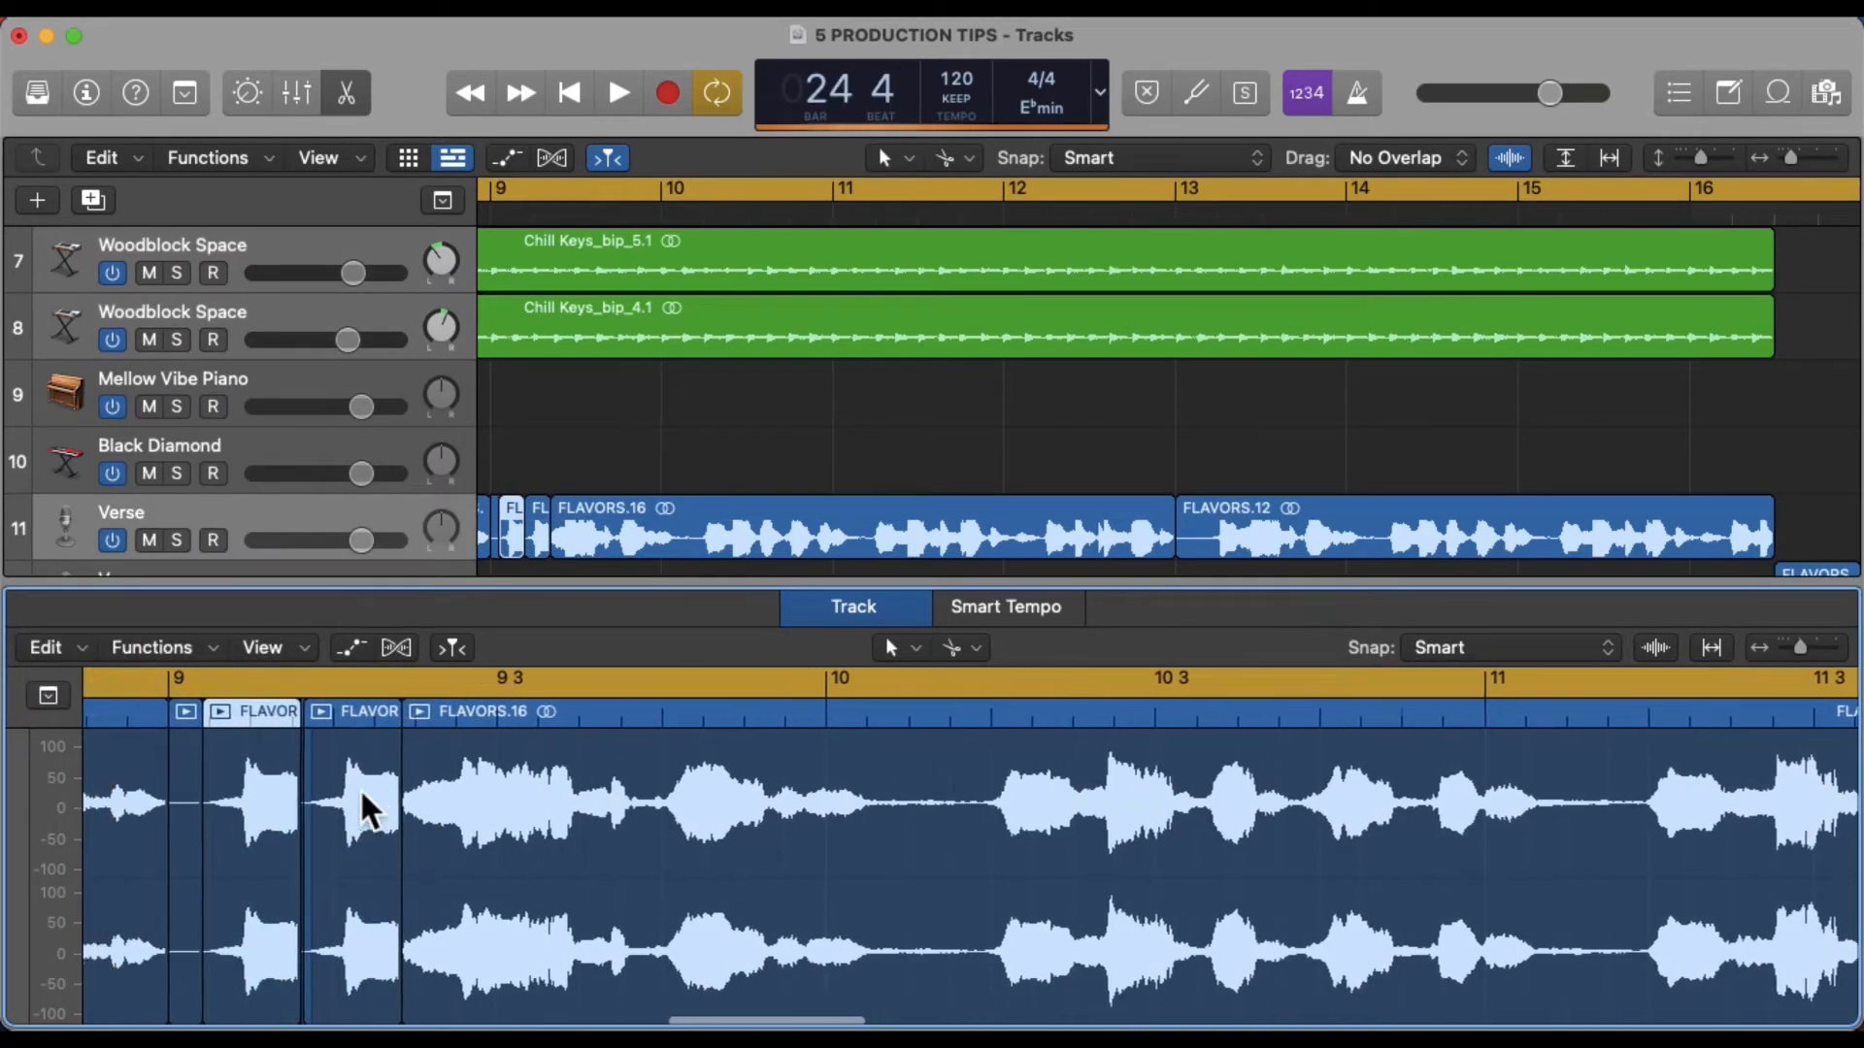
pyautogui.hscroll(-3, 366, 806)
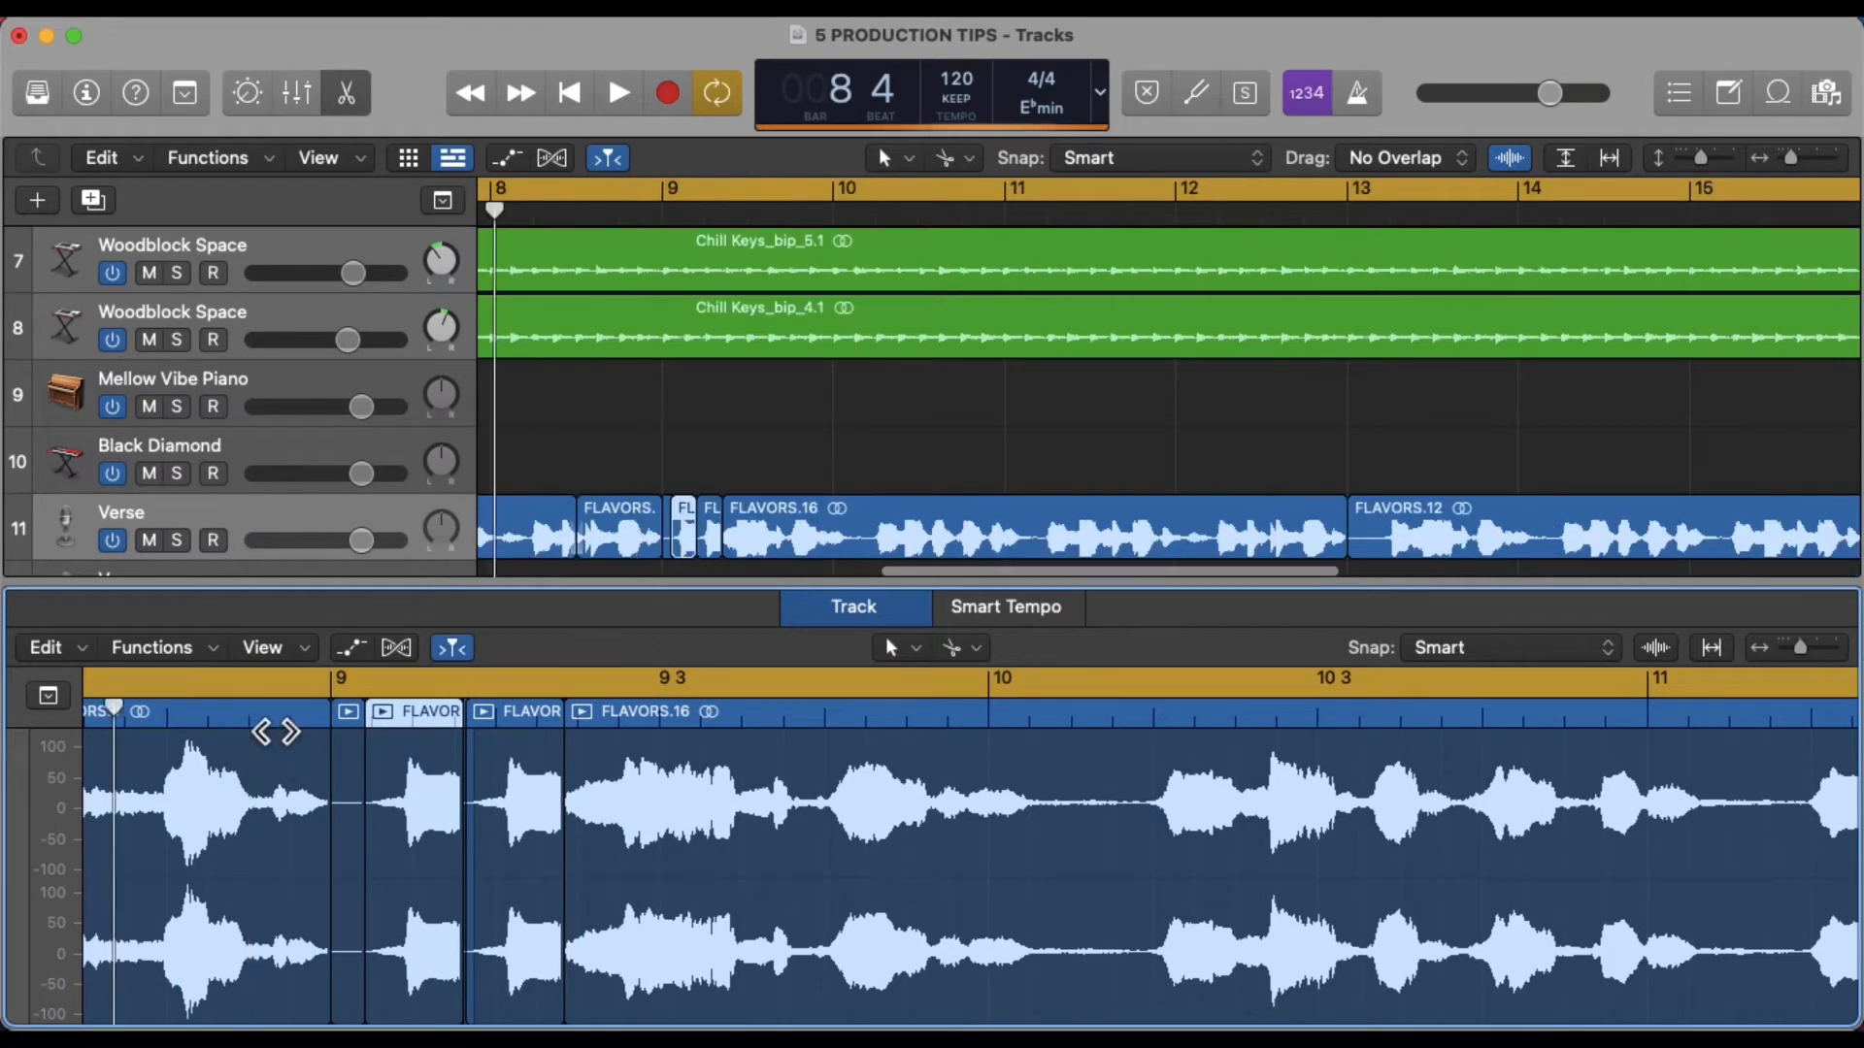
# Play back the vocal edits while toggling the editor's Catch setting
pyautogui.press('space')
pyautogui.press('space')
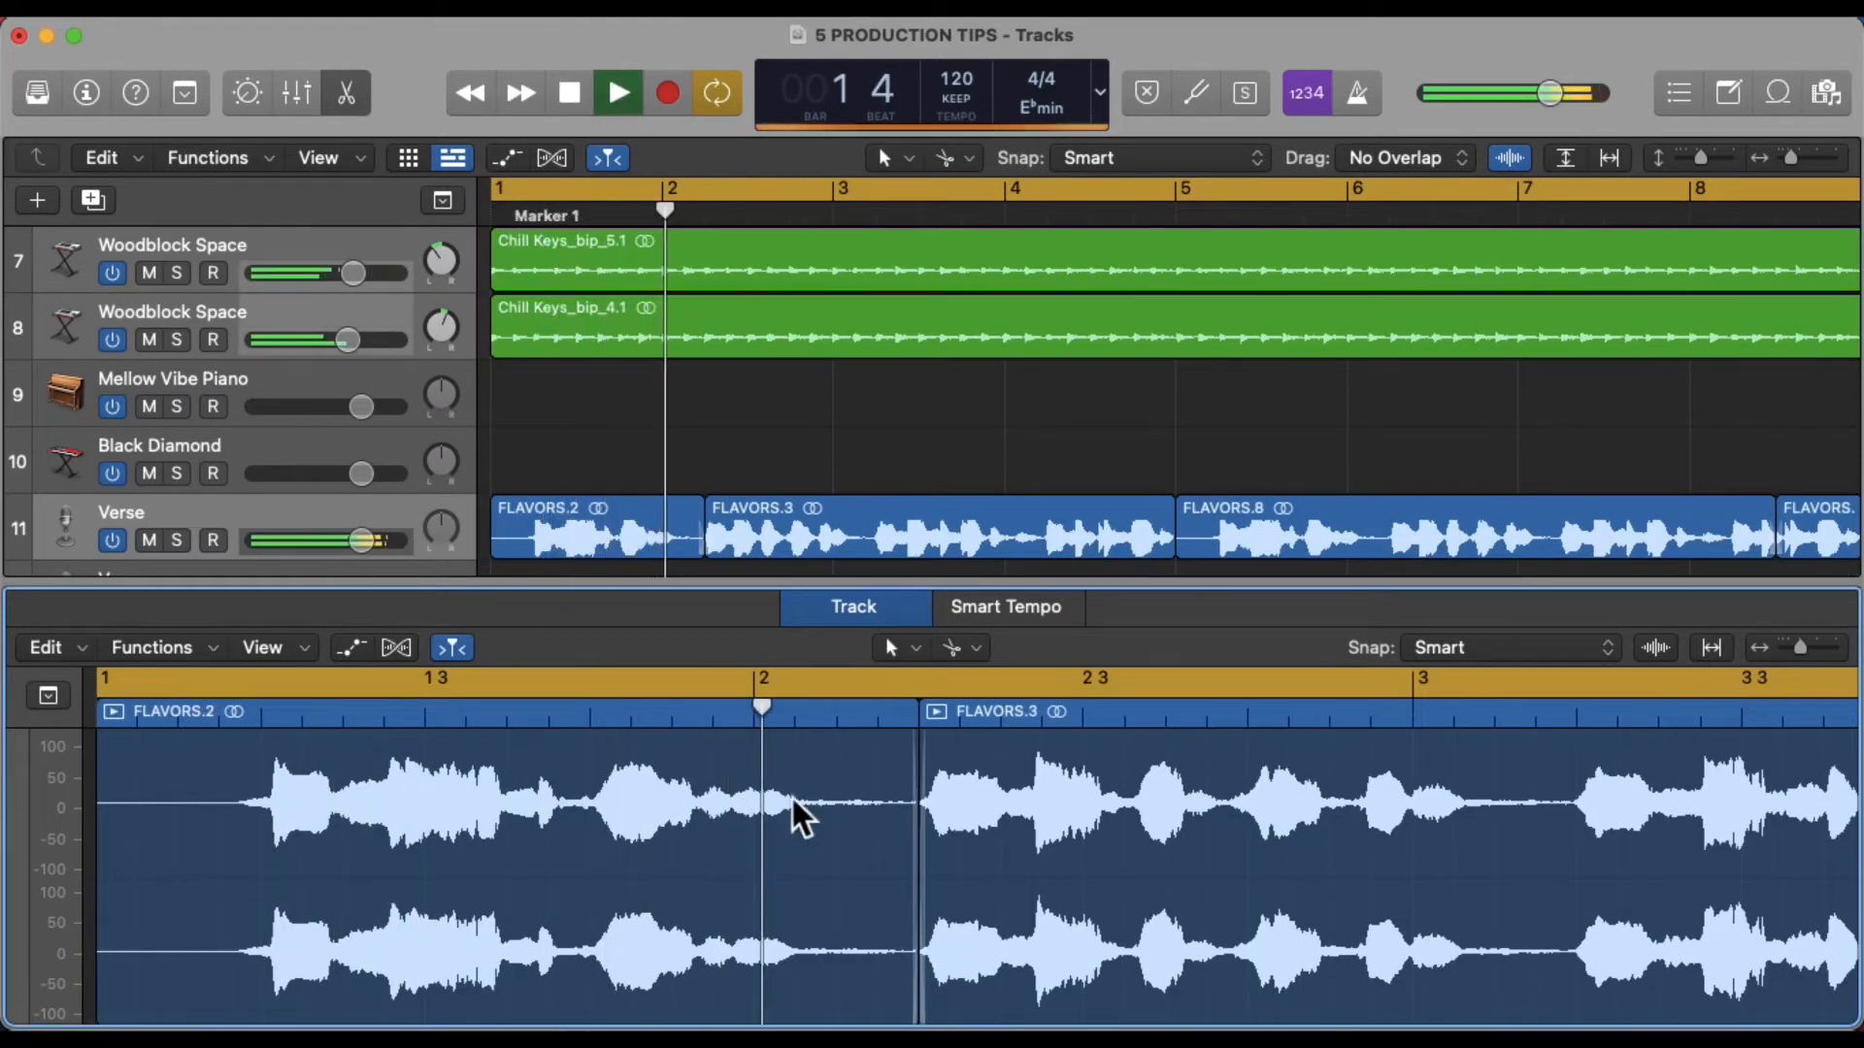
pyautogui.click(473, 653)
pyautogui.hscroll(15, 865, 770)
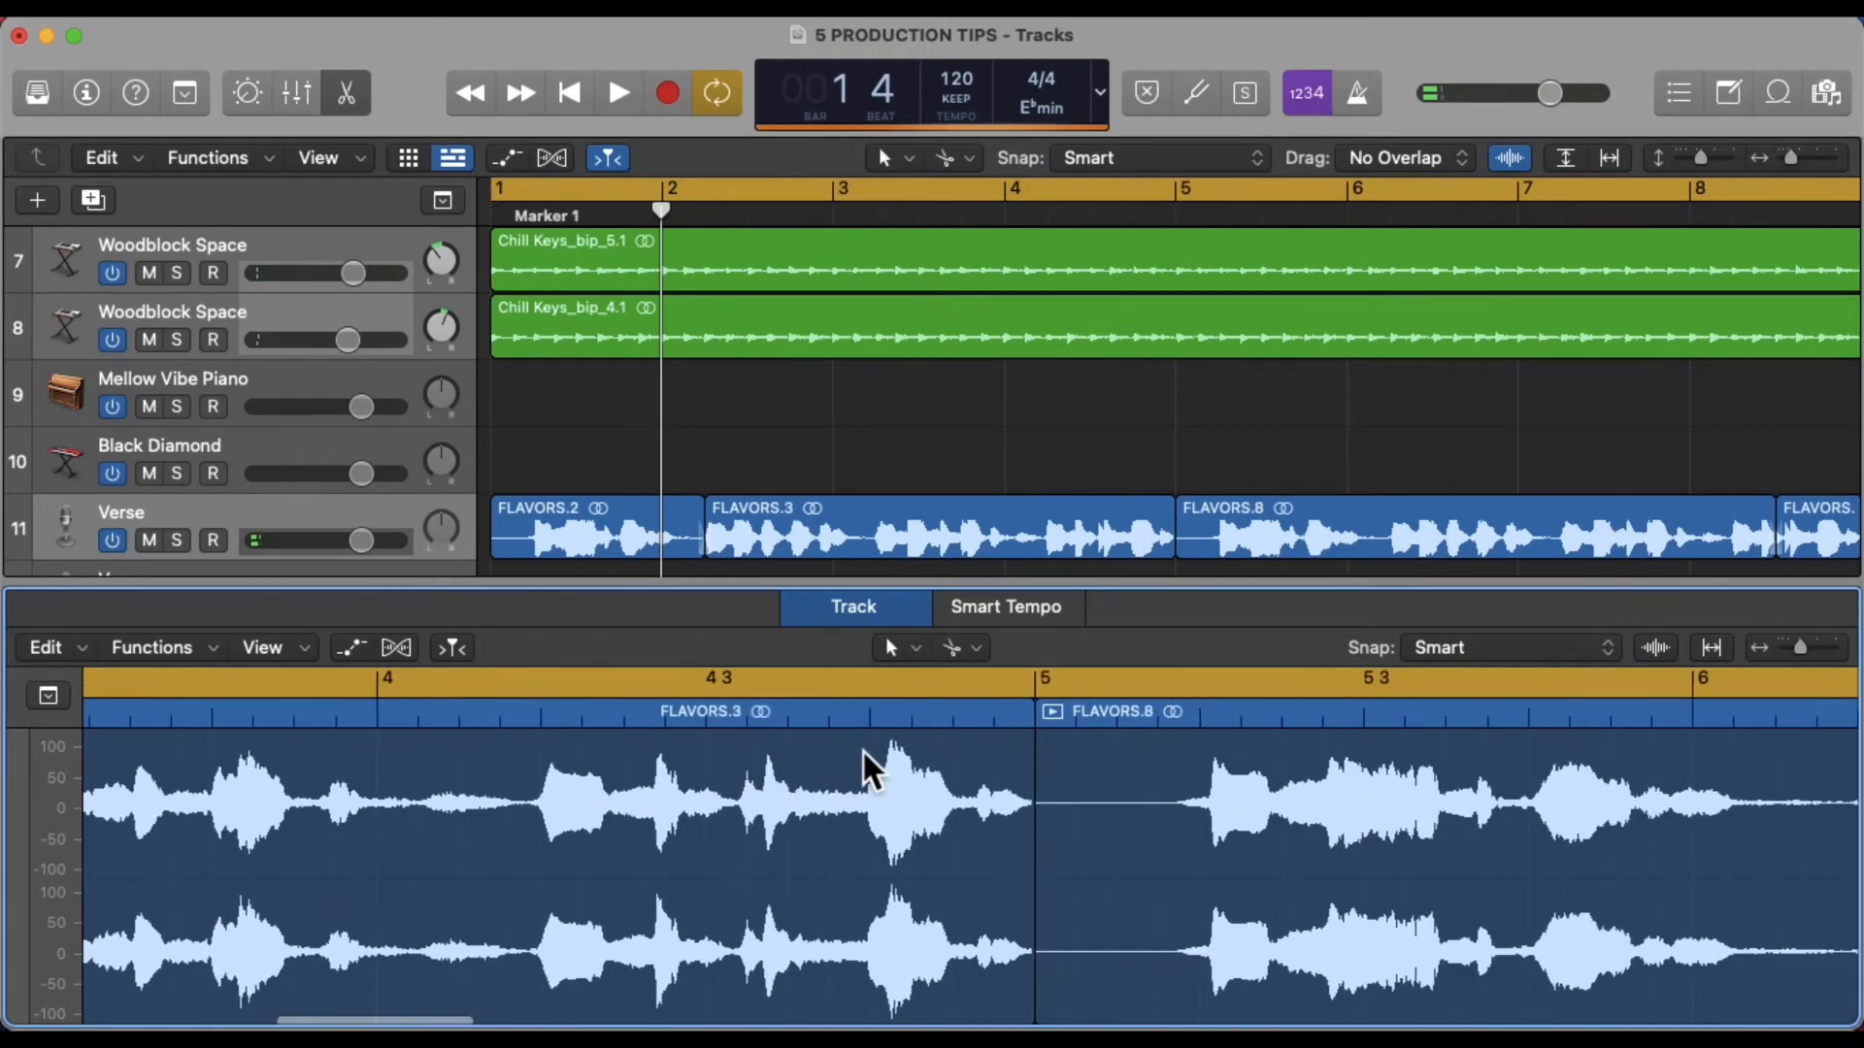
pyautogui.hscroll(15, 865, 763)
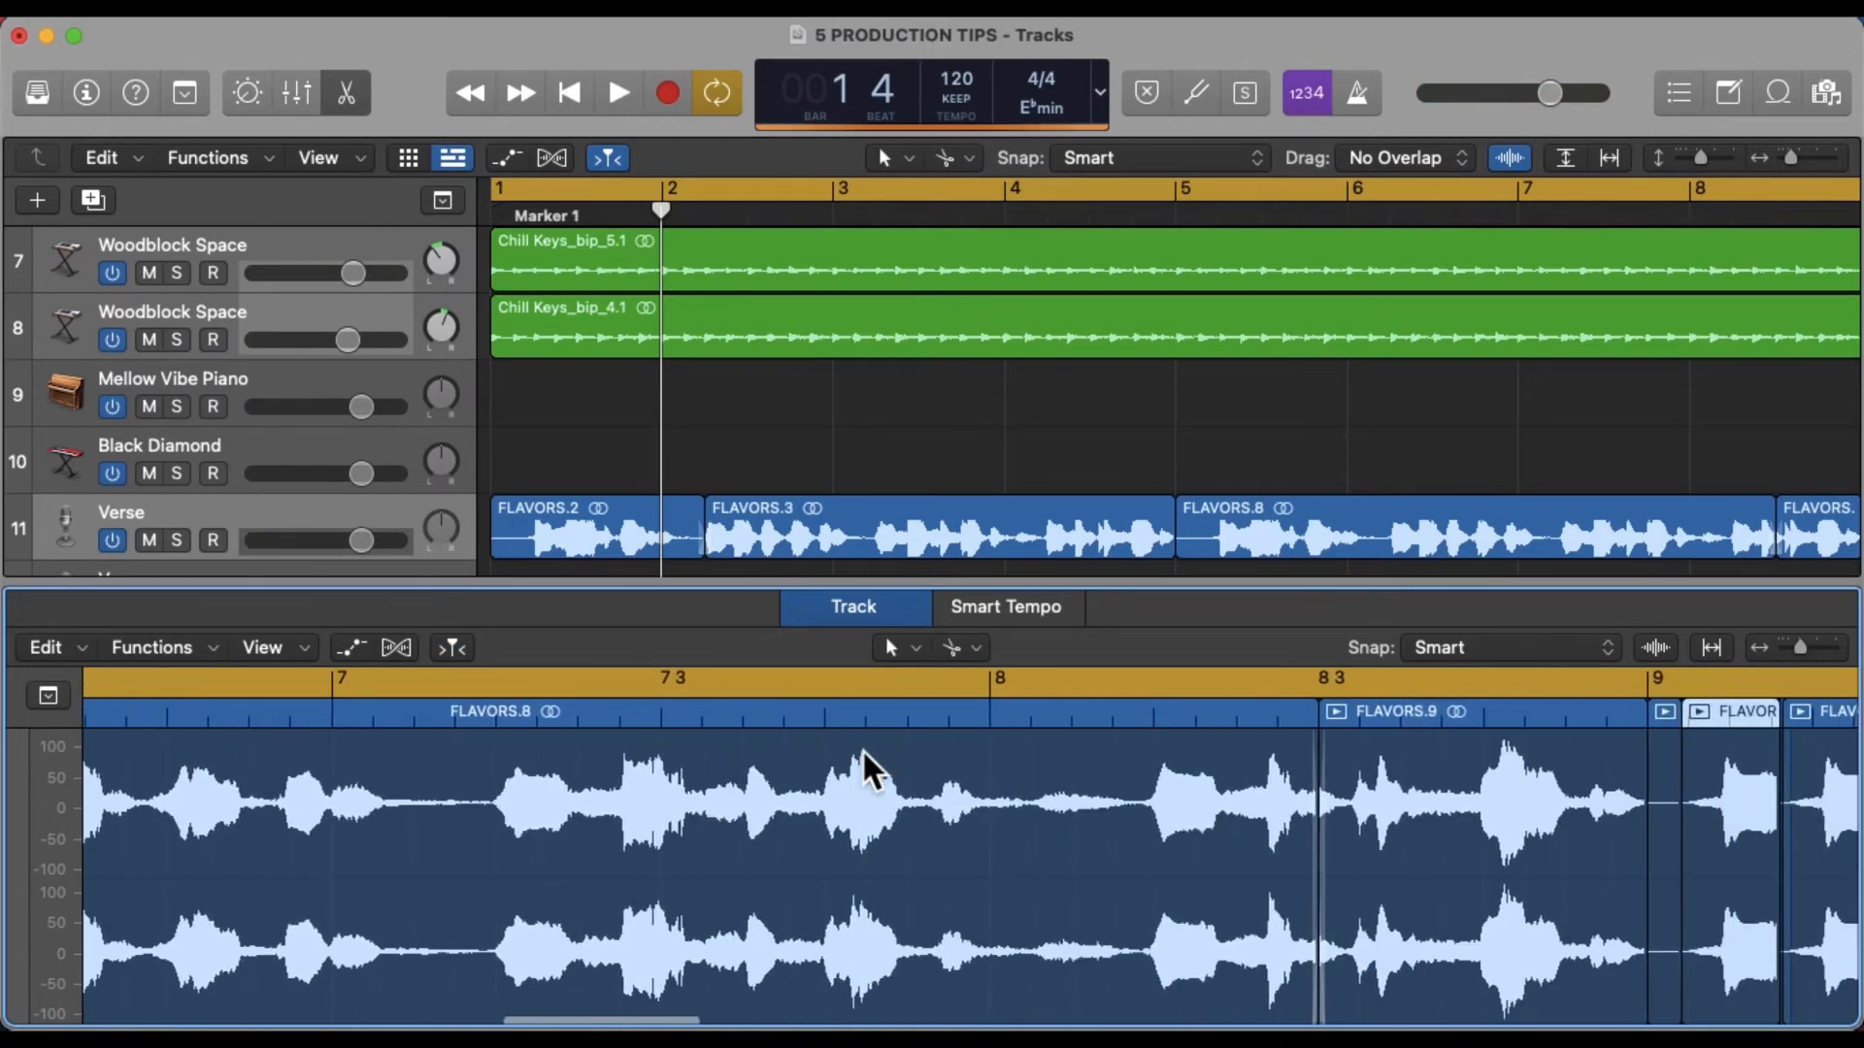
pyautogui.click(1352, 728)
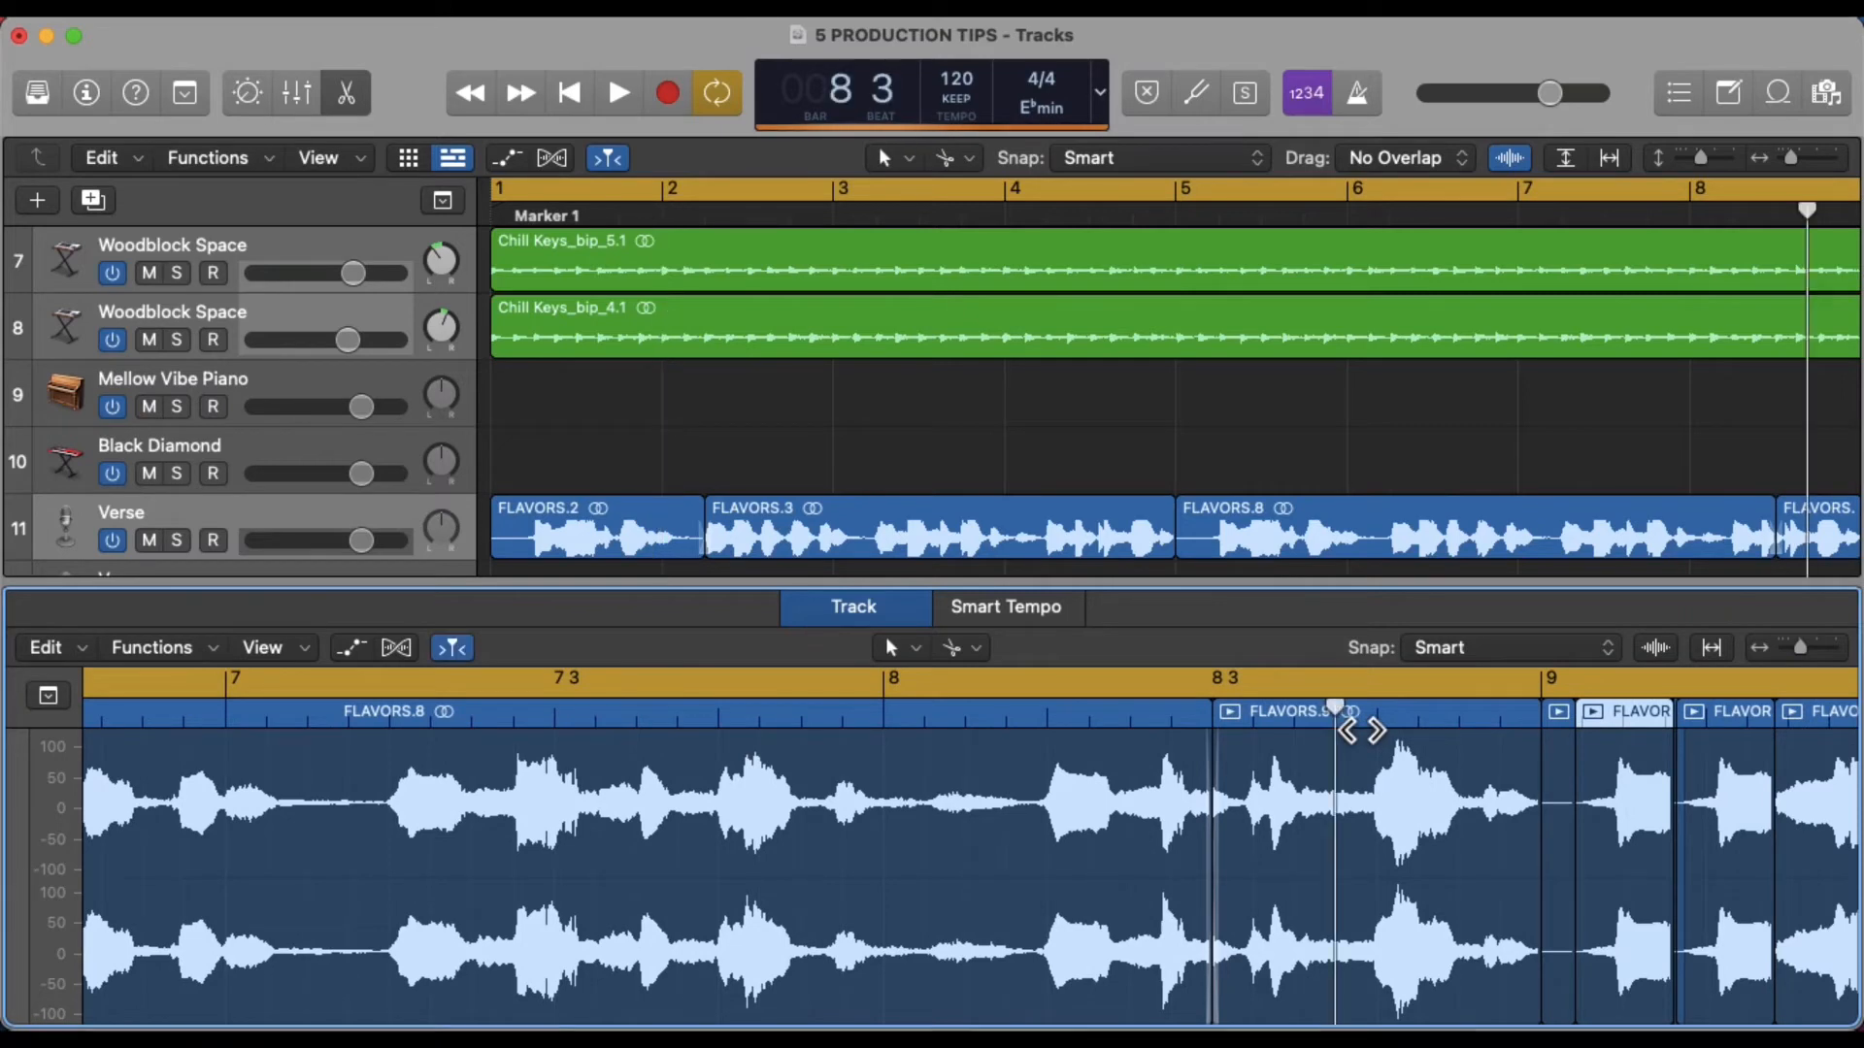
pyautogui.press('space')
pyautogui.hscroll(10, 1364, 731)
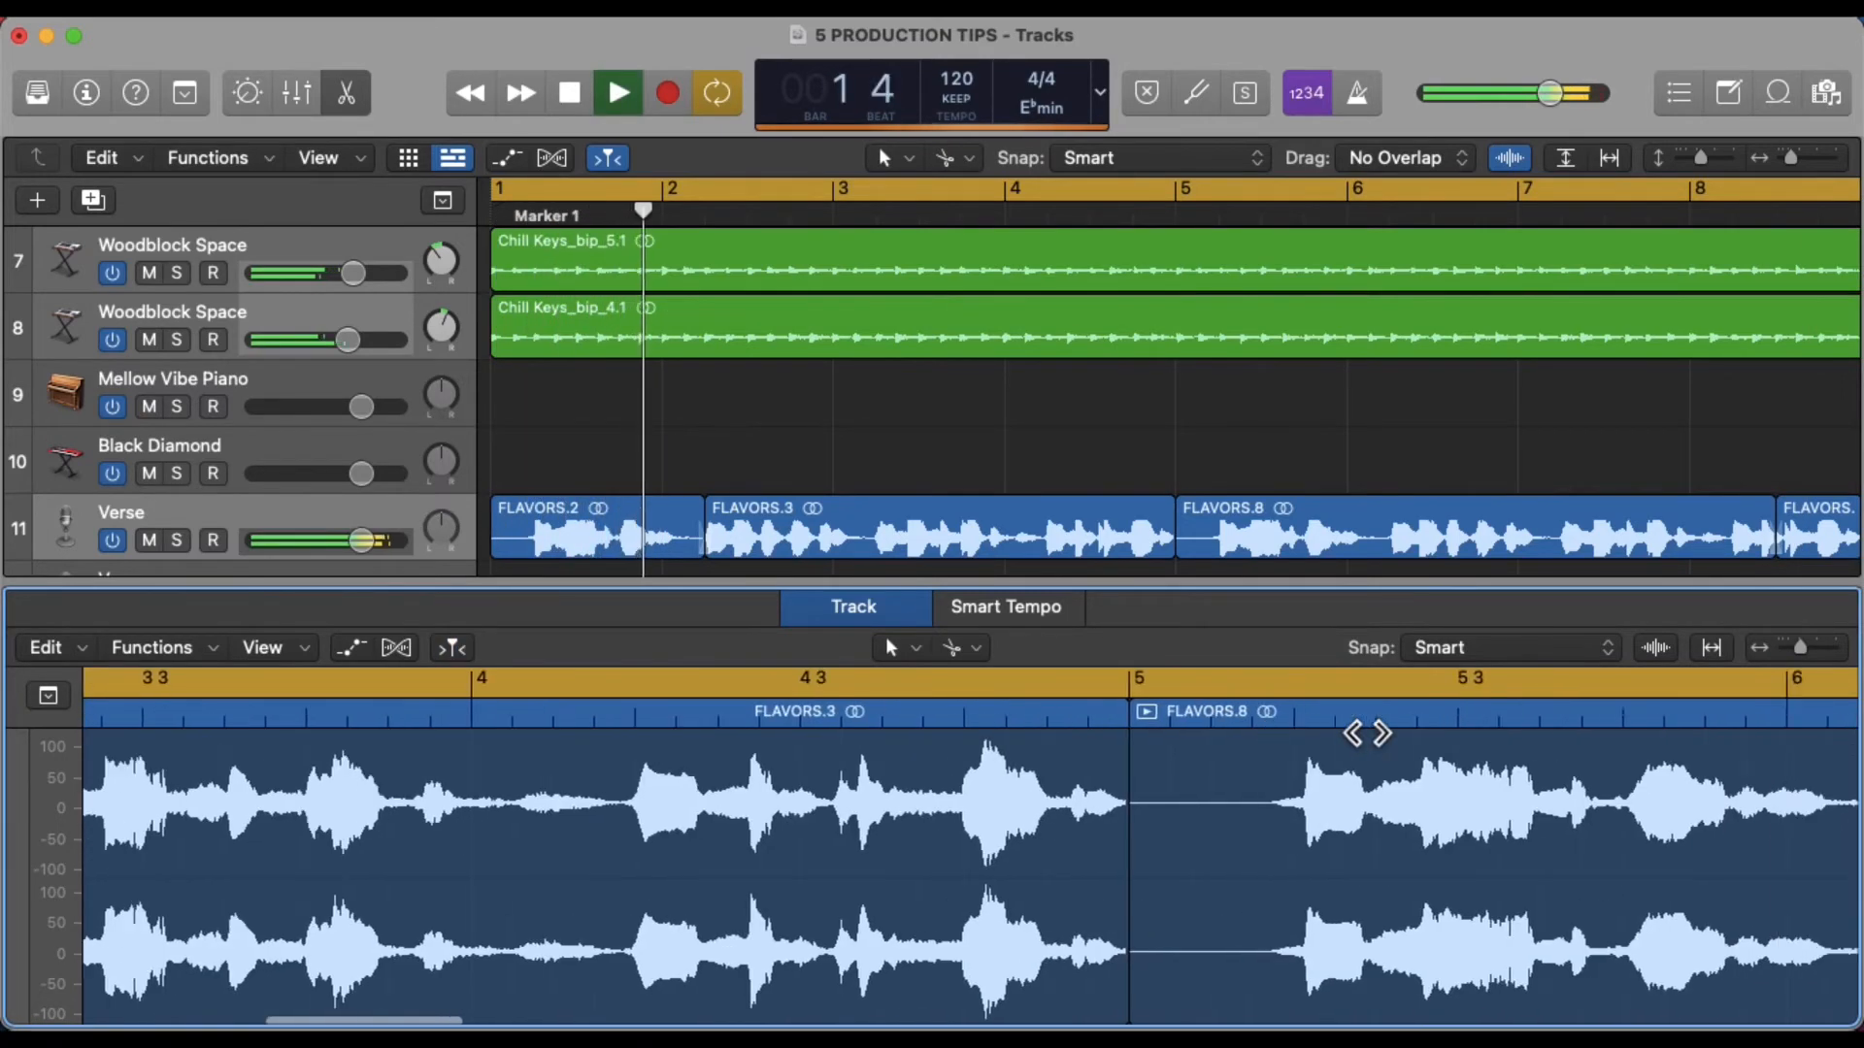
pyautogui.hscroll(2, 1367, 734)
pyautogui.press('space')
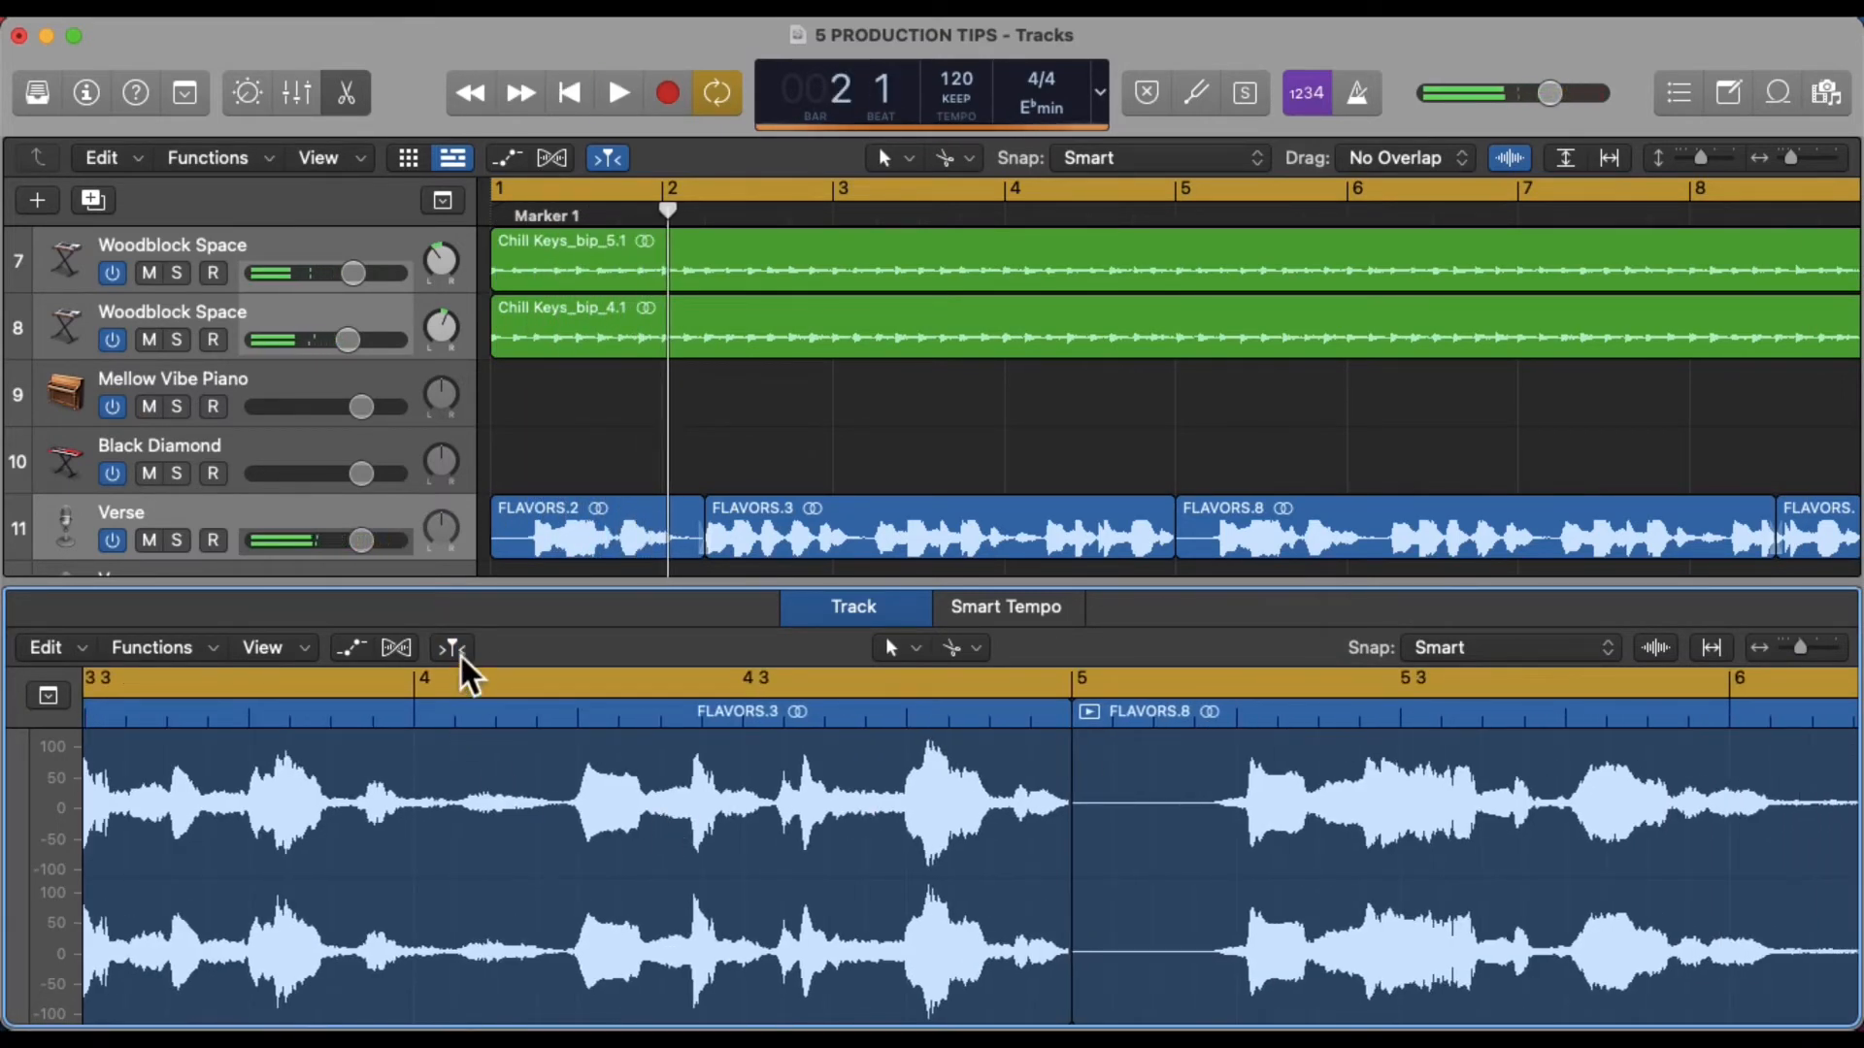
# Turn off Catch in the tracks area and disable Catch when Moving Playhead in the editor
pyautogui.click(608, 157)
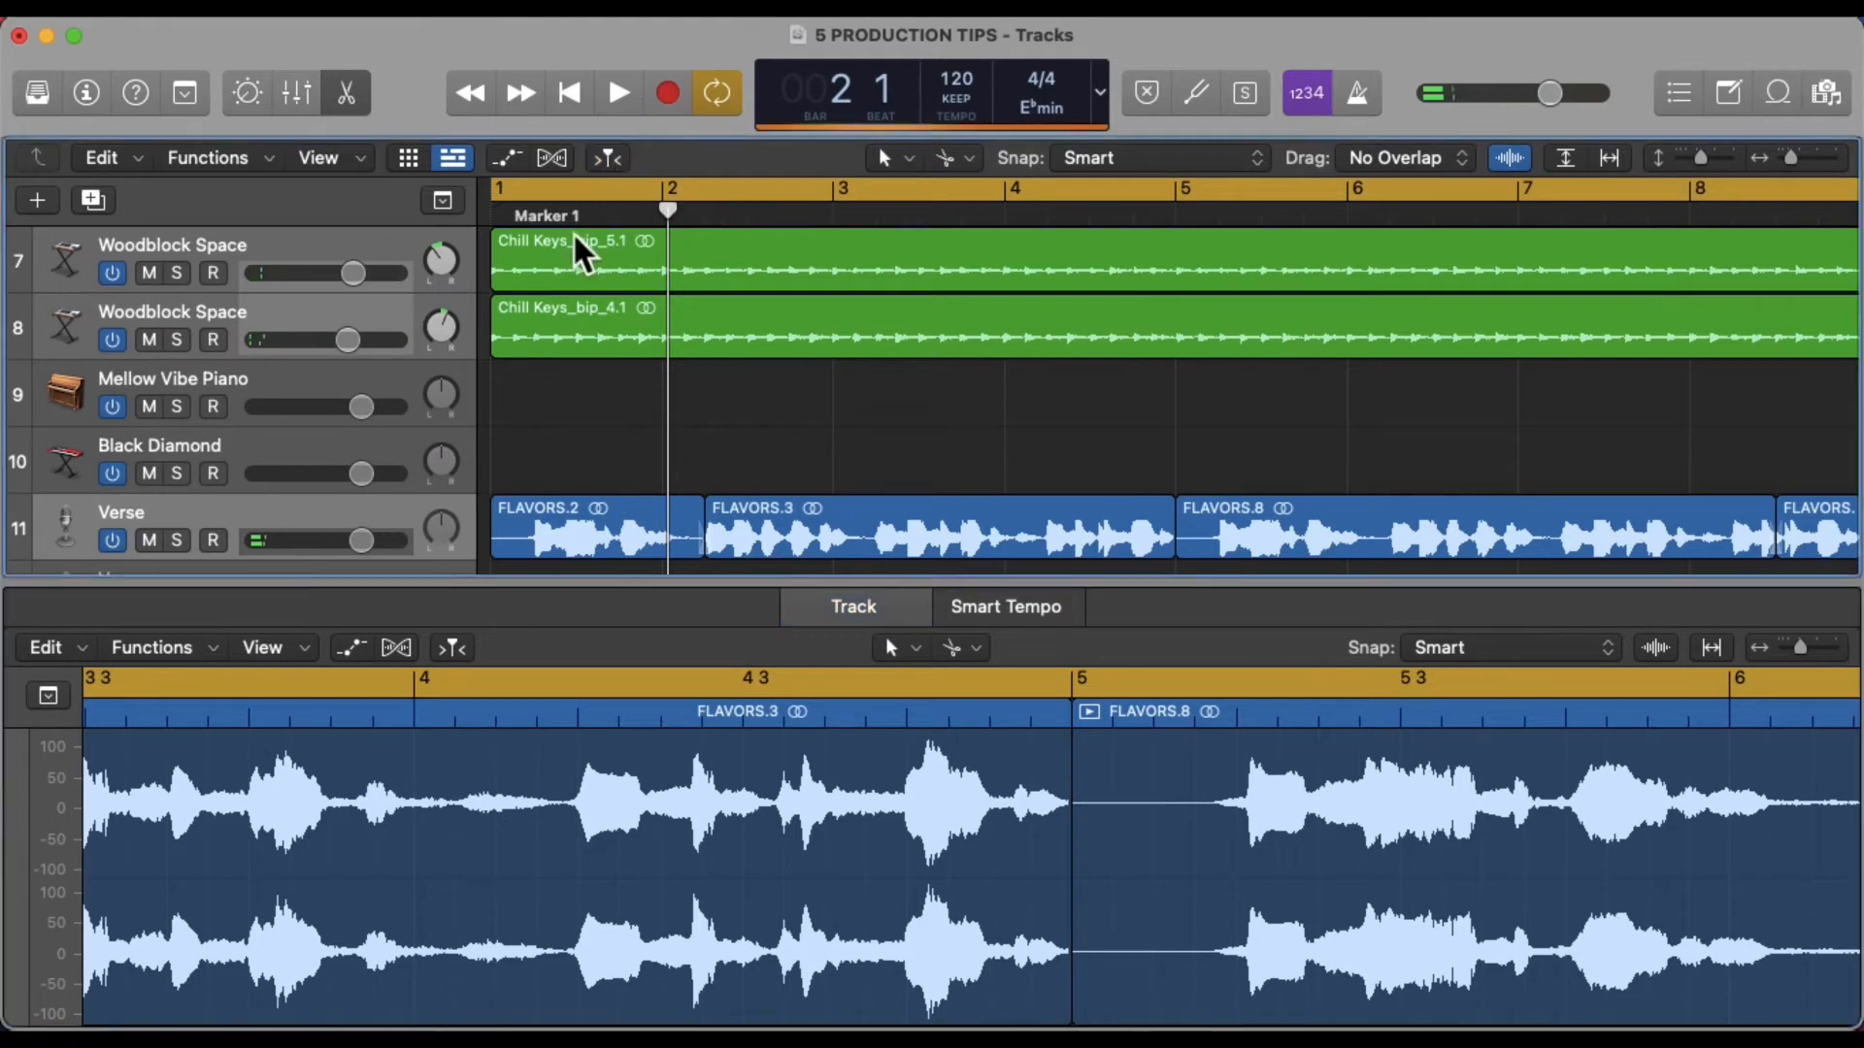
pyautogui.rightClick(458, 651)
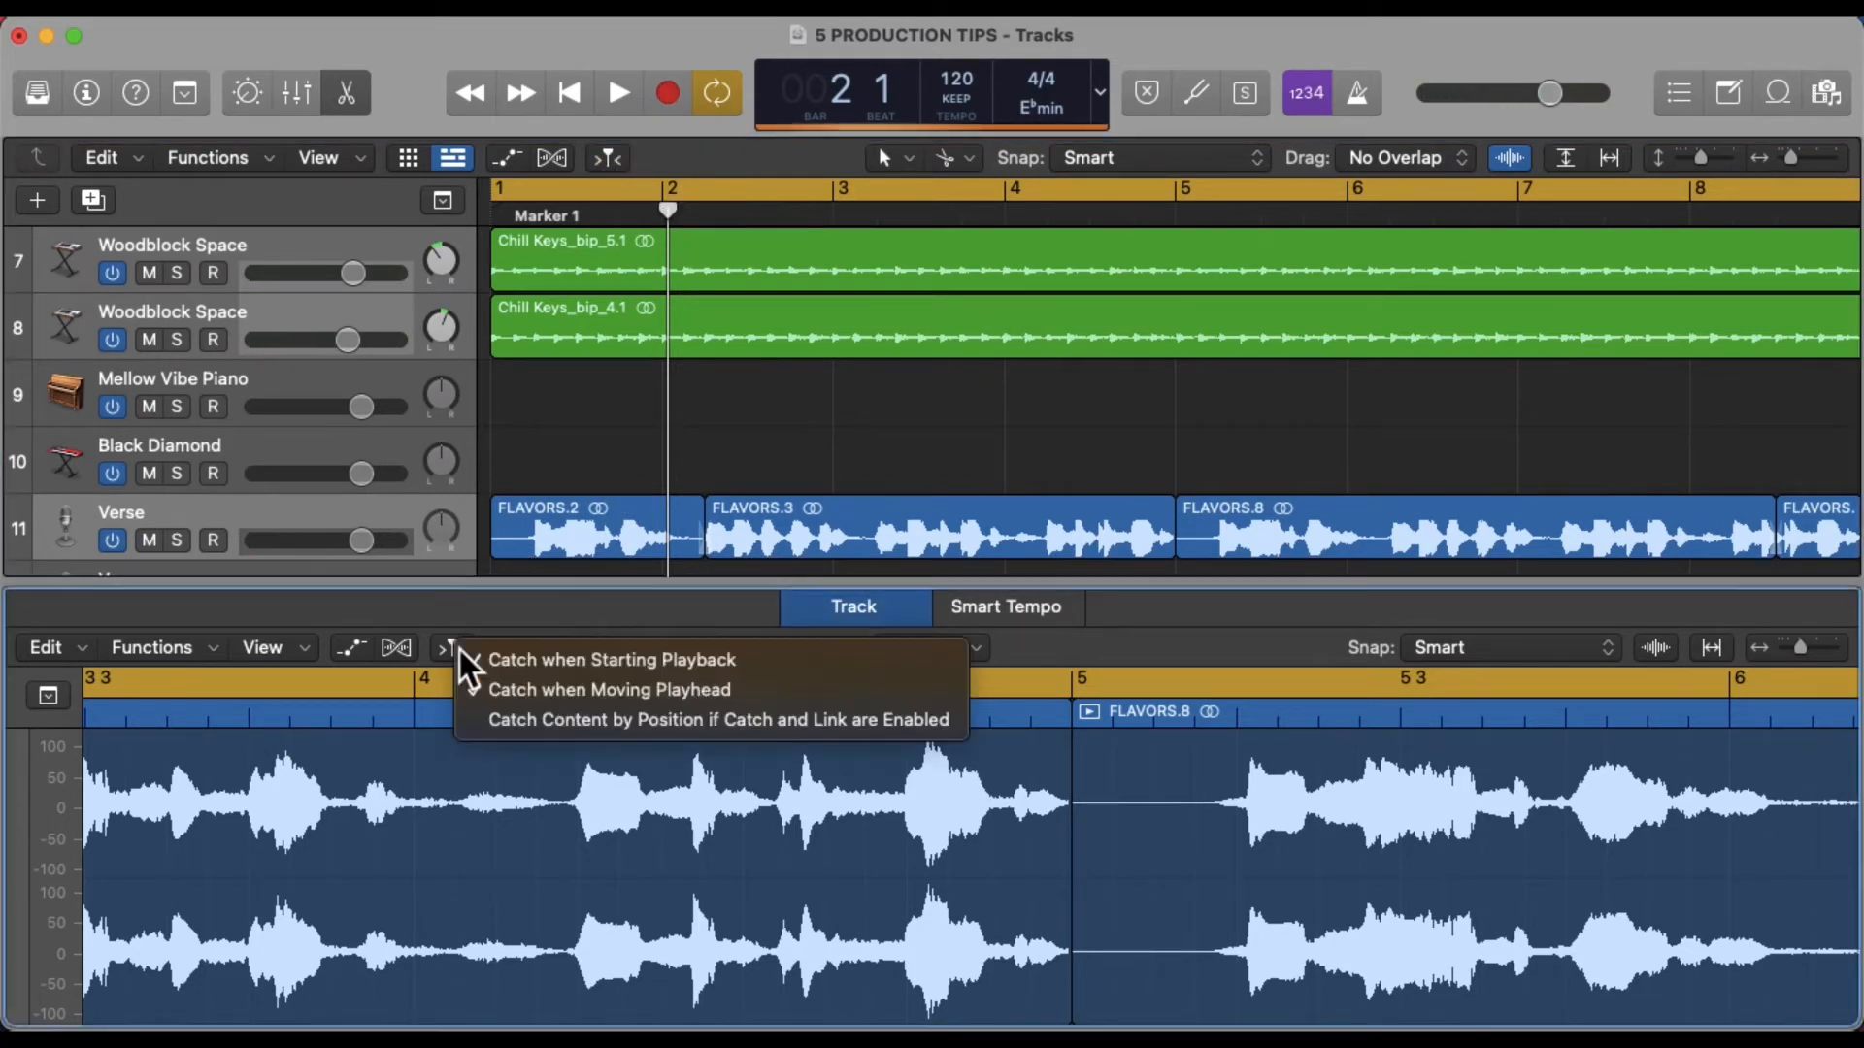
pyautogui.click(523, 685)
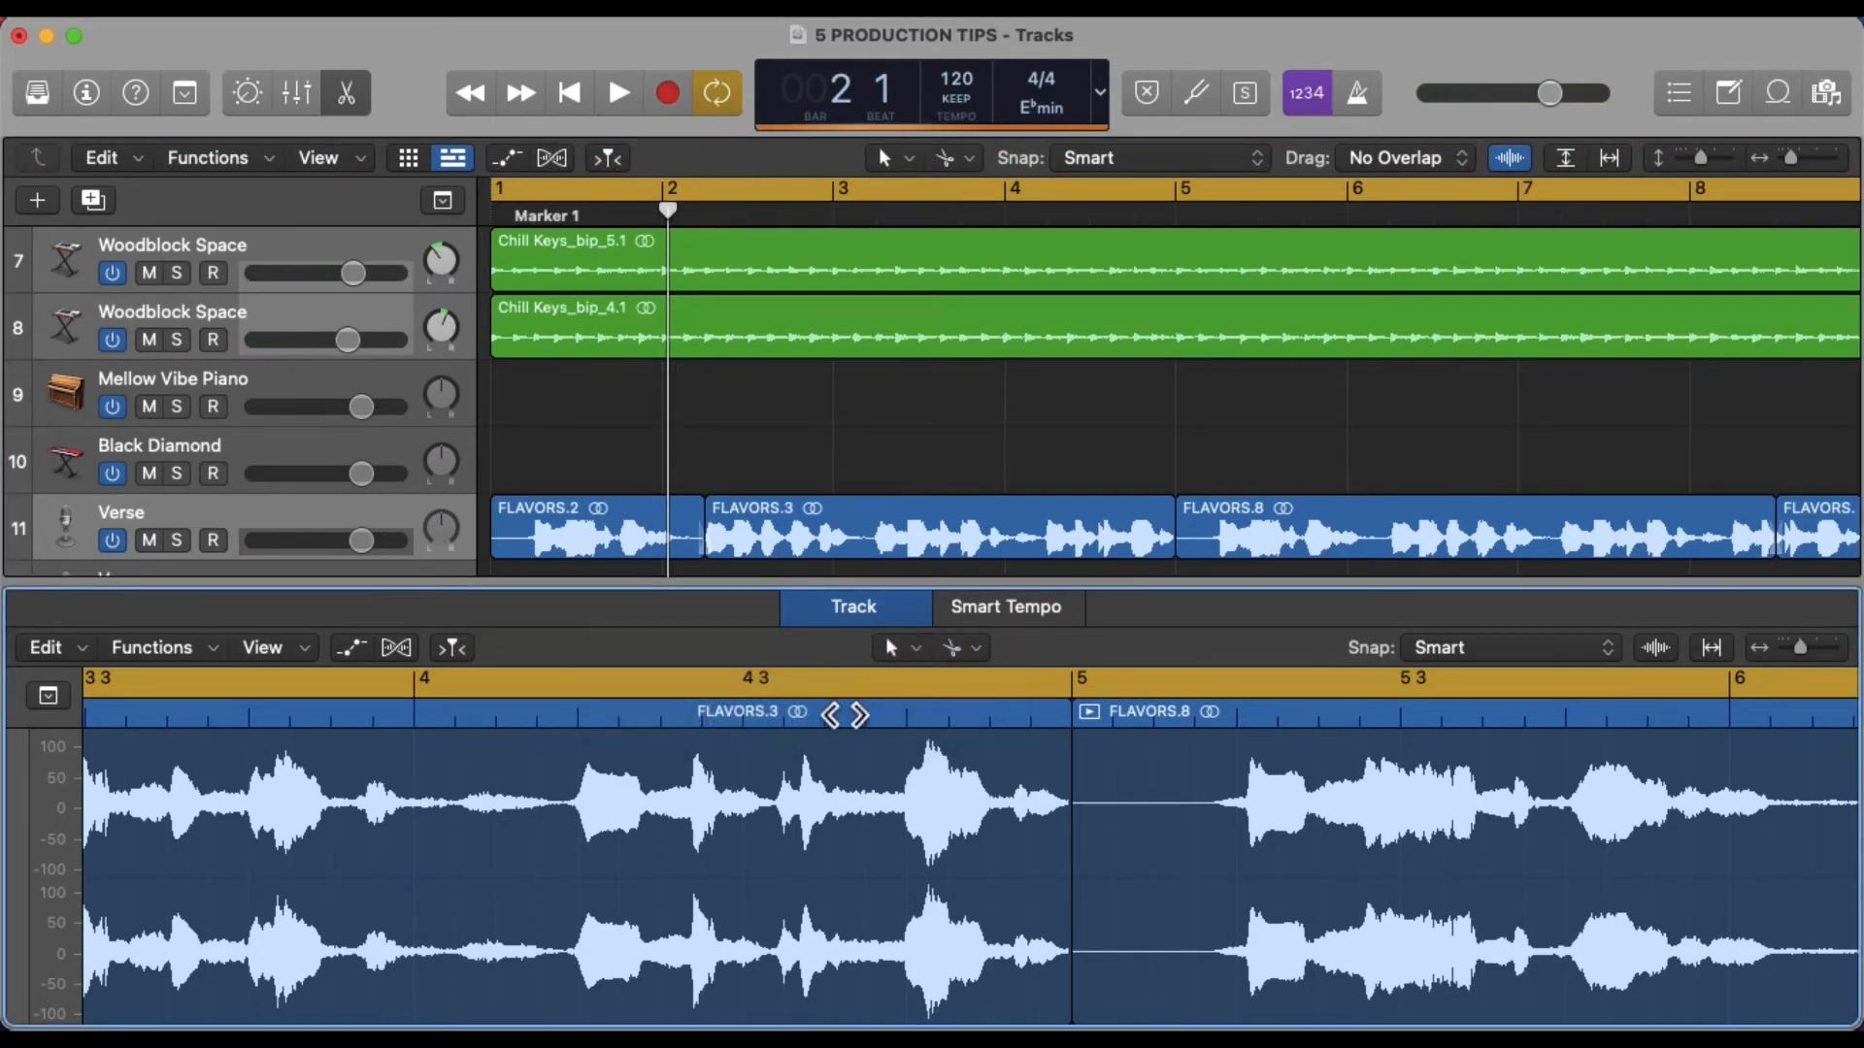
pyautogui.rightClick(616, 161)
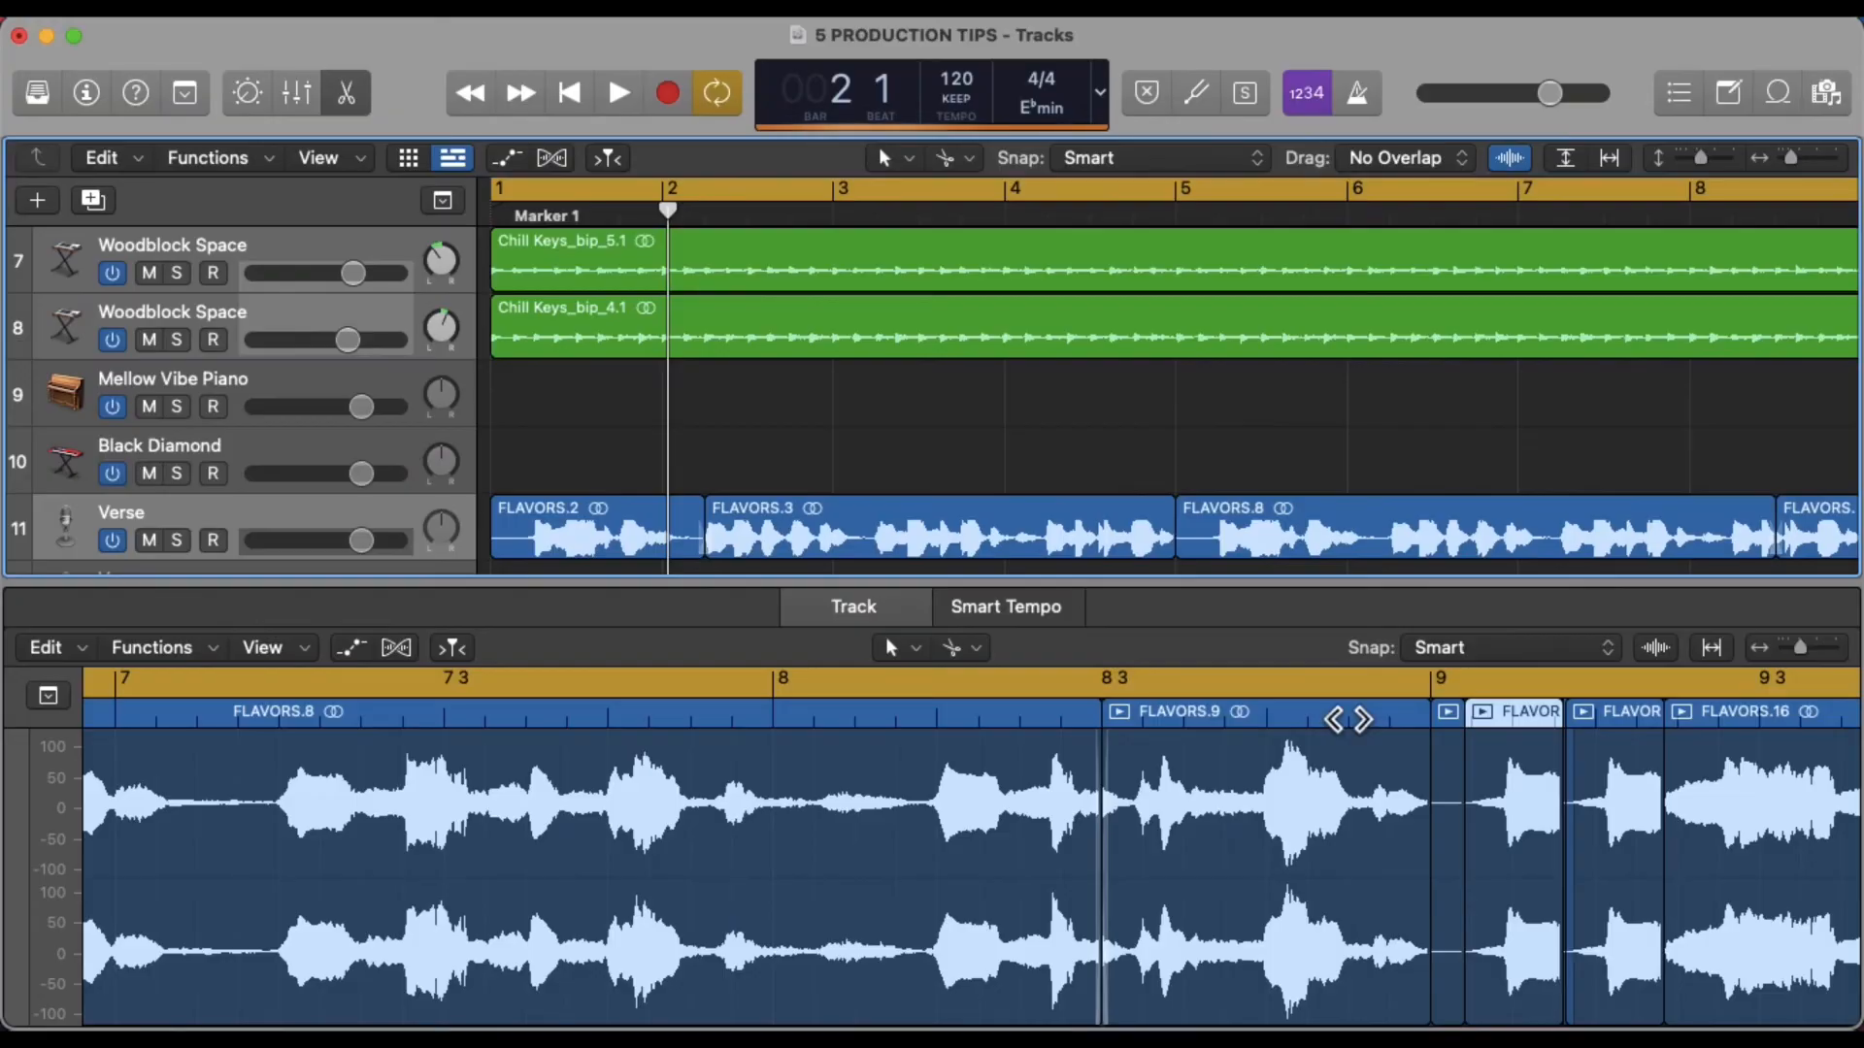
# Play back the stutter section of the vocal to review it
pyautogui.press('space')
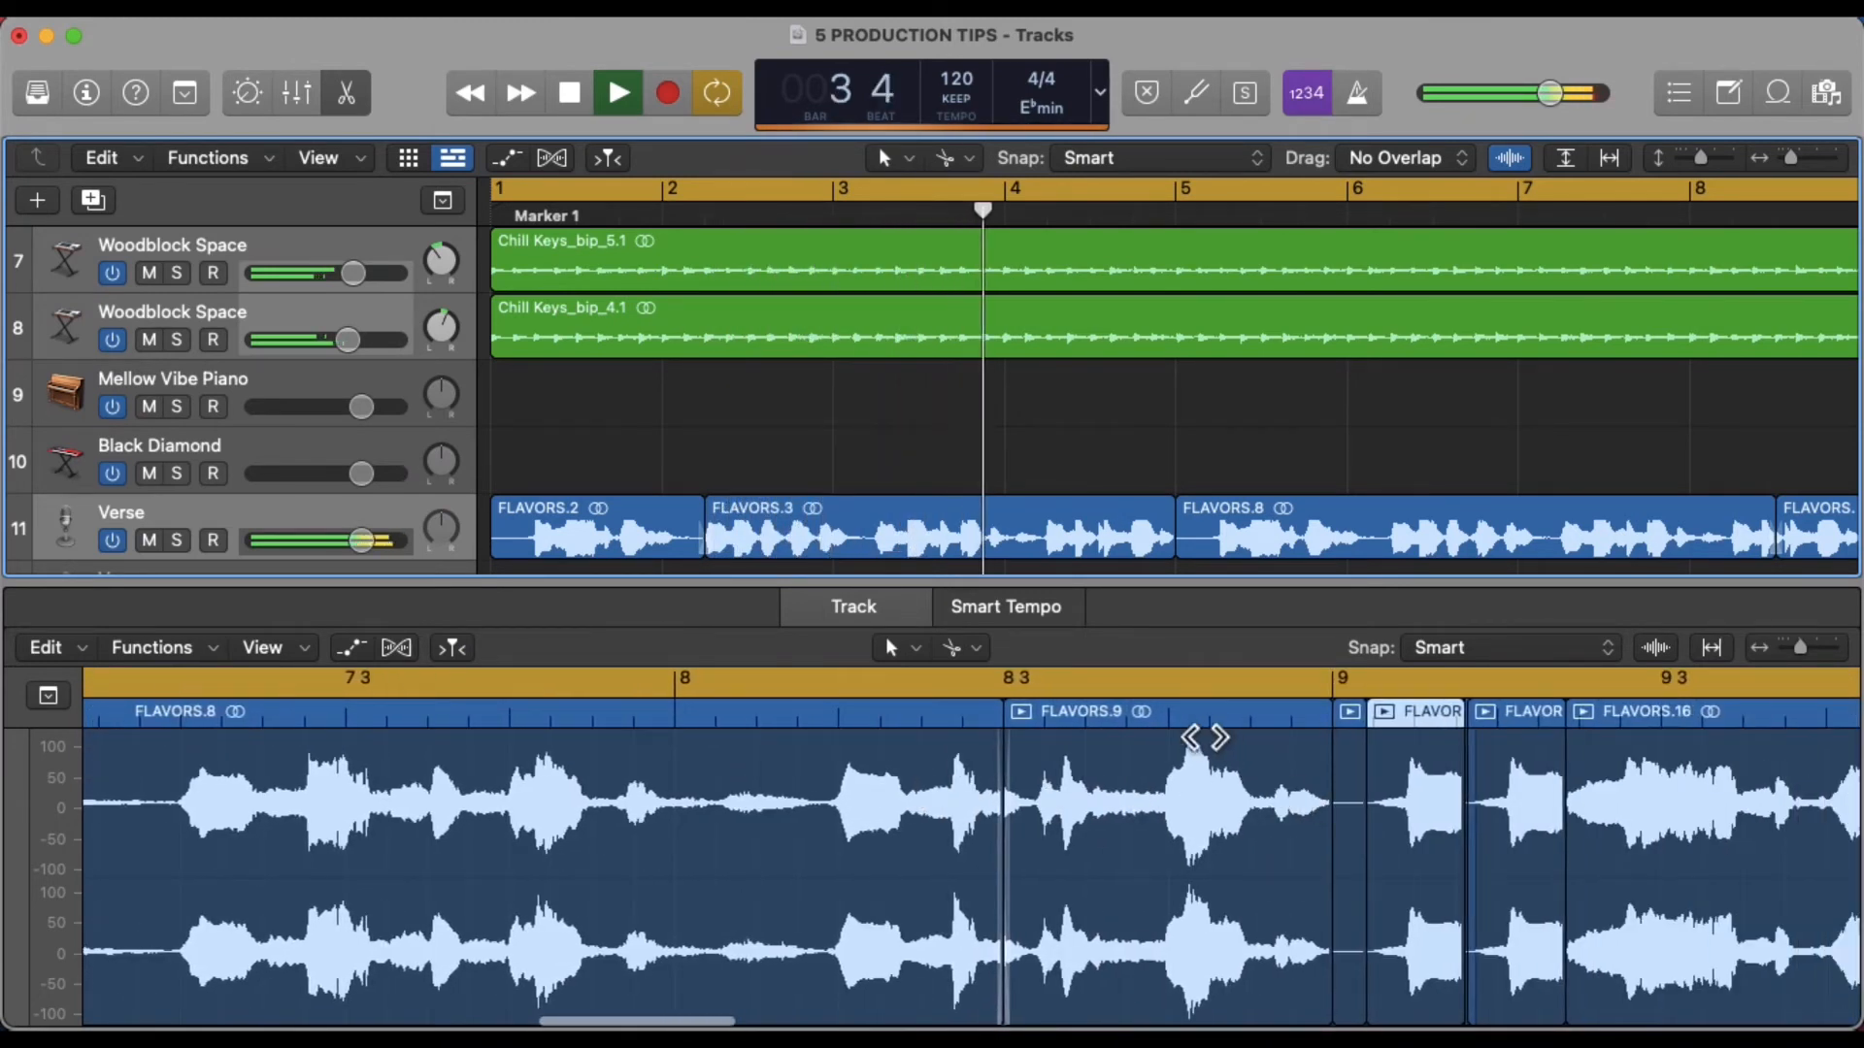
pyautogui.click(1187, 726)
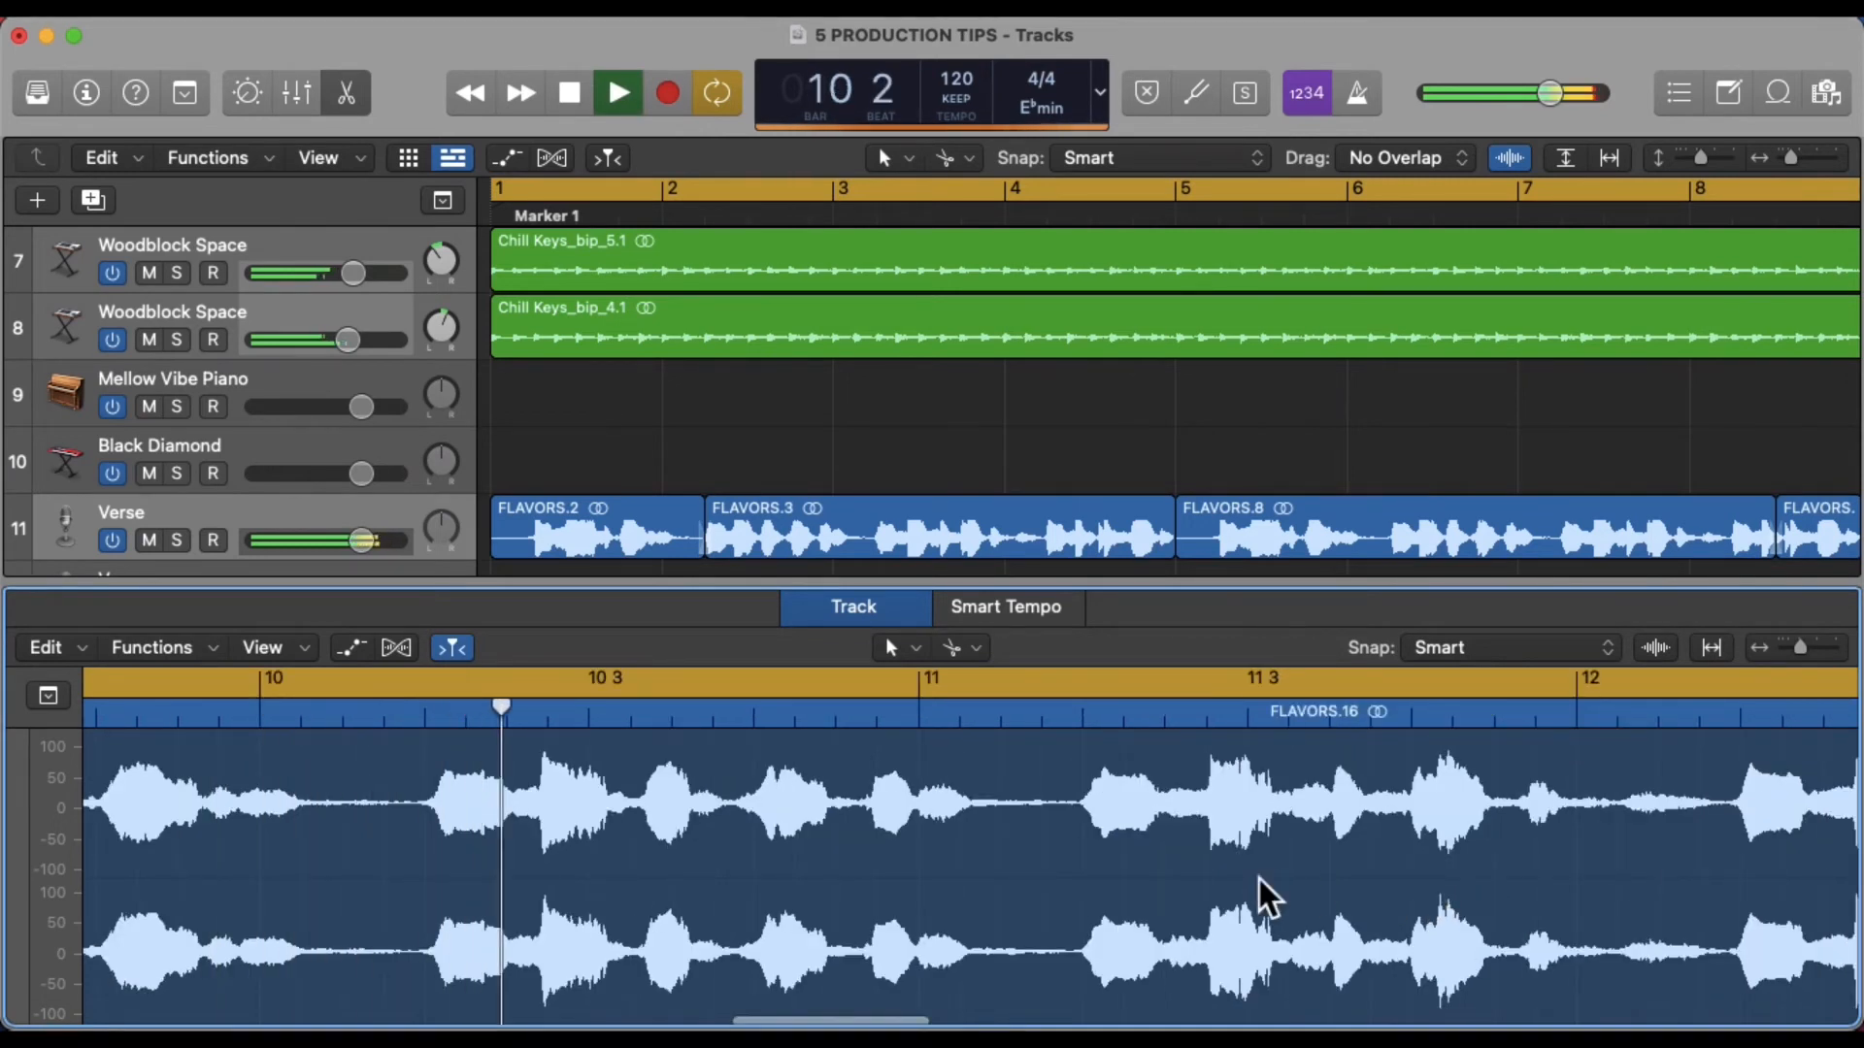
pyautogui.press('space')
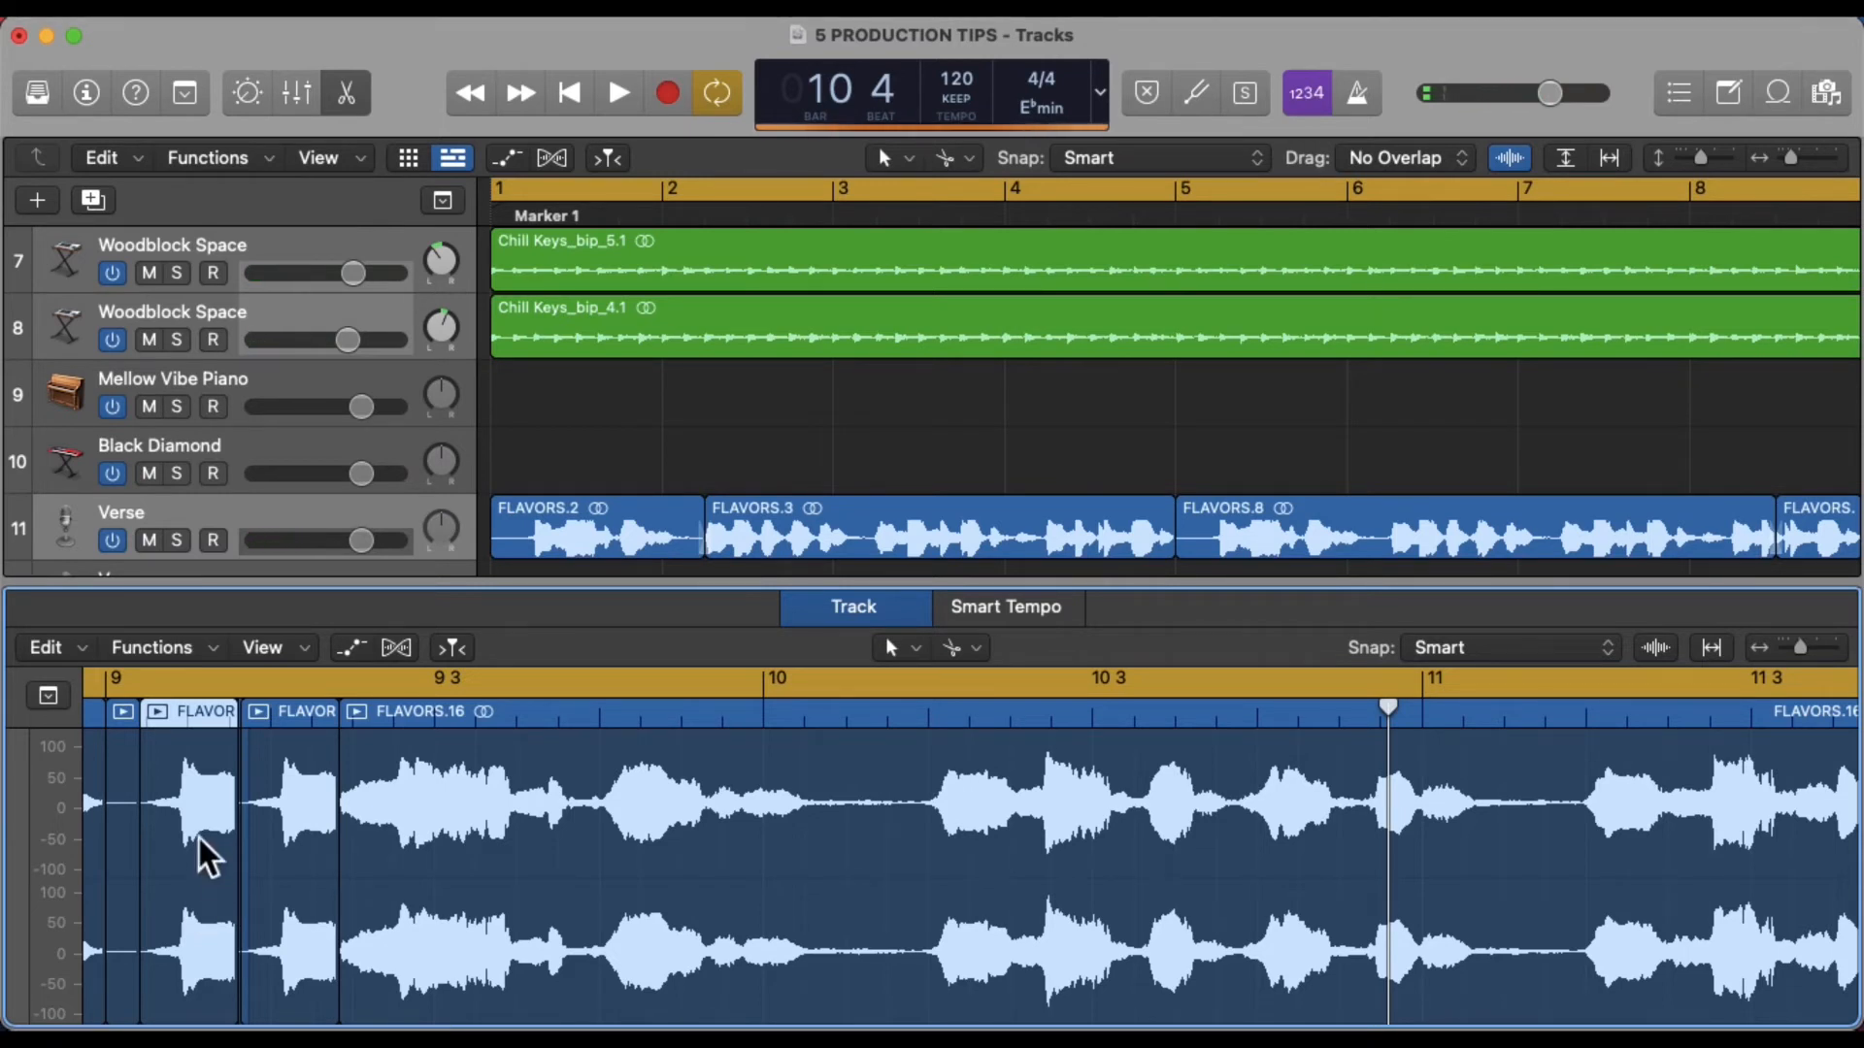
pyautogui.moveTo(207, 856)
pyautogui.mouseDown()
pyautogui.moveTo(221, 860)
pyautogui.moveTo(208, 852)
pyautogui.mouseUp()
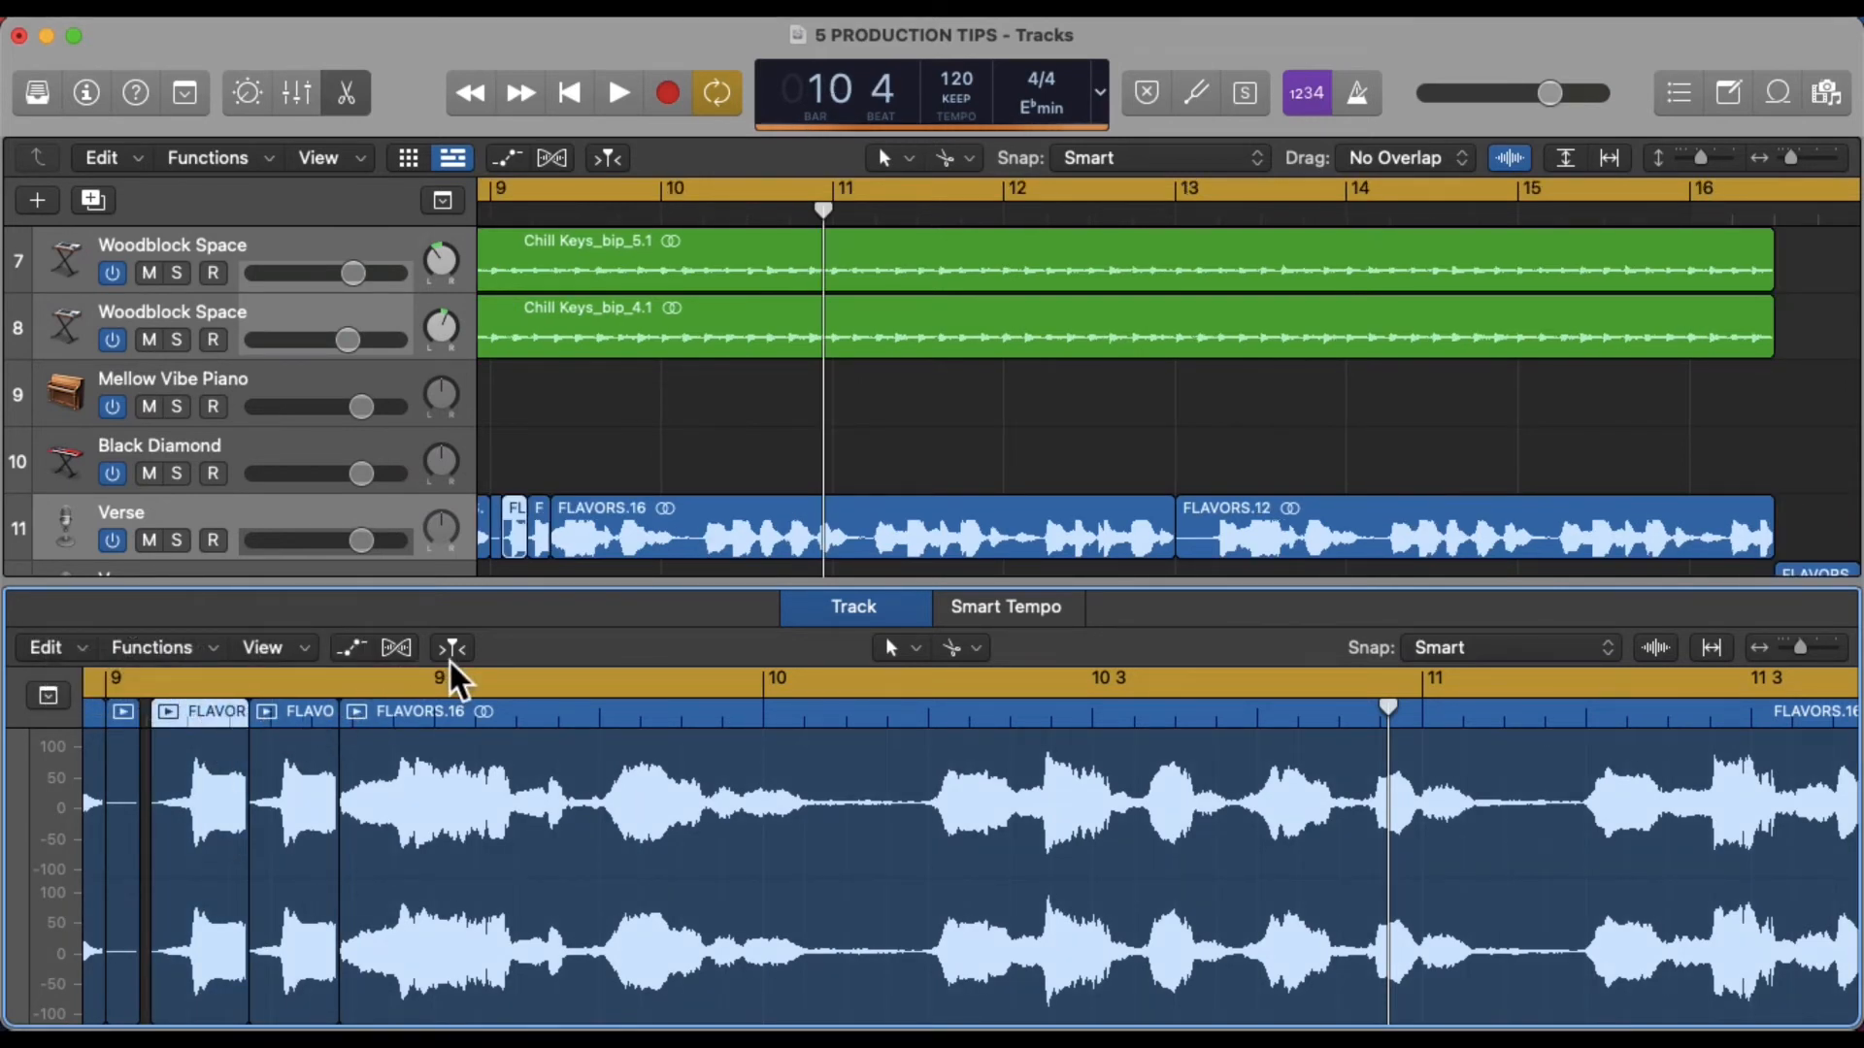
pyautogui.hscroll(-3, 570, 699)
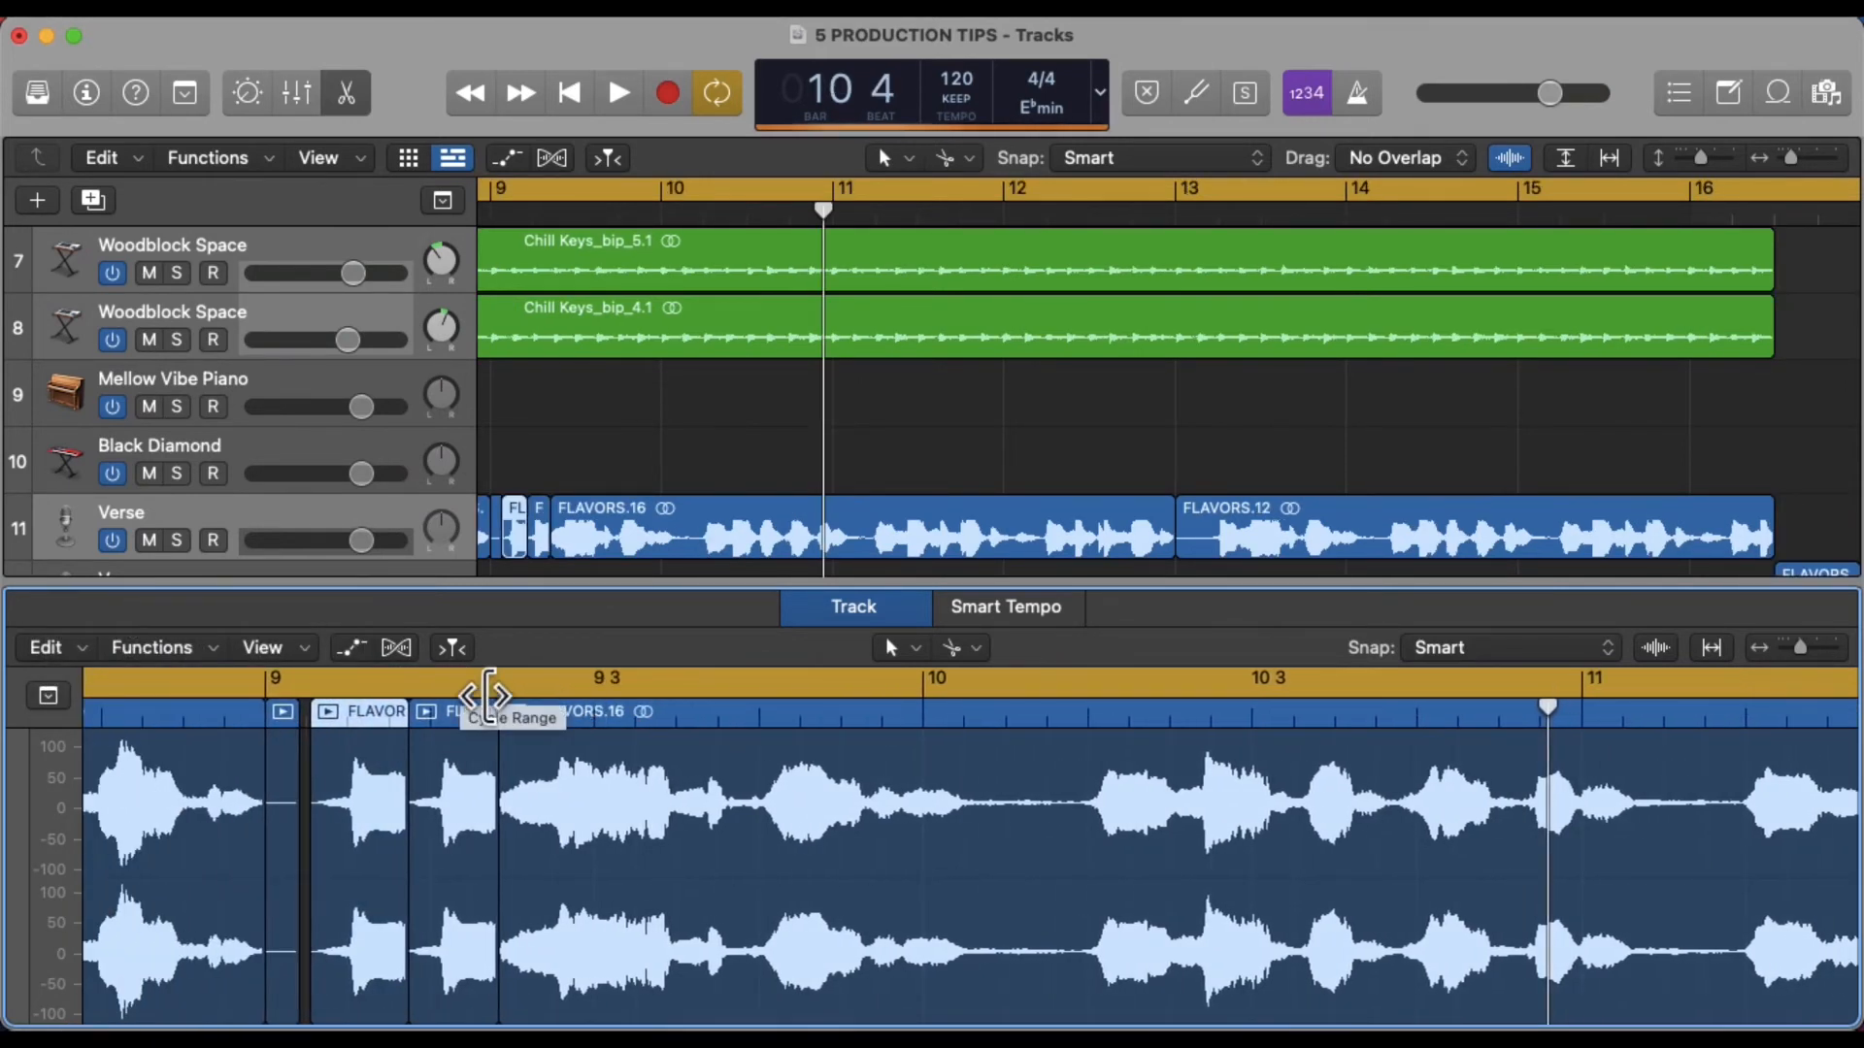
pyautogui.click(490, 692)
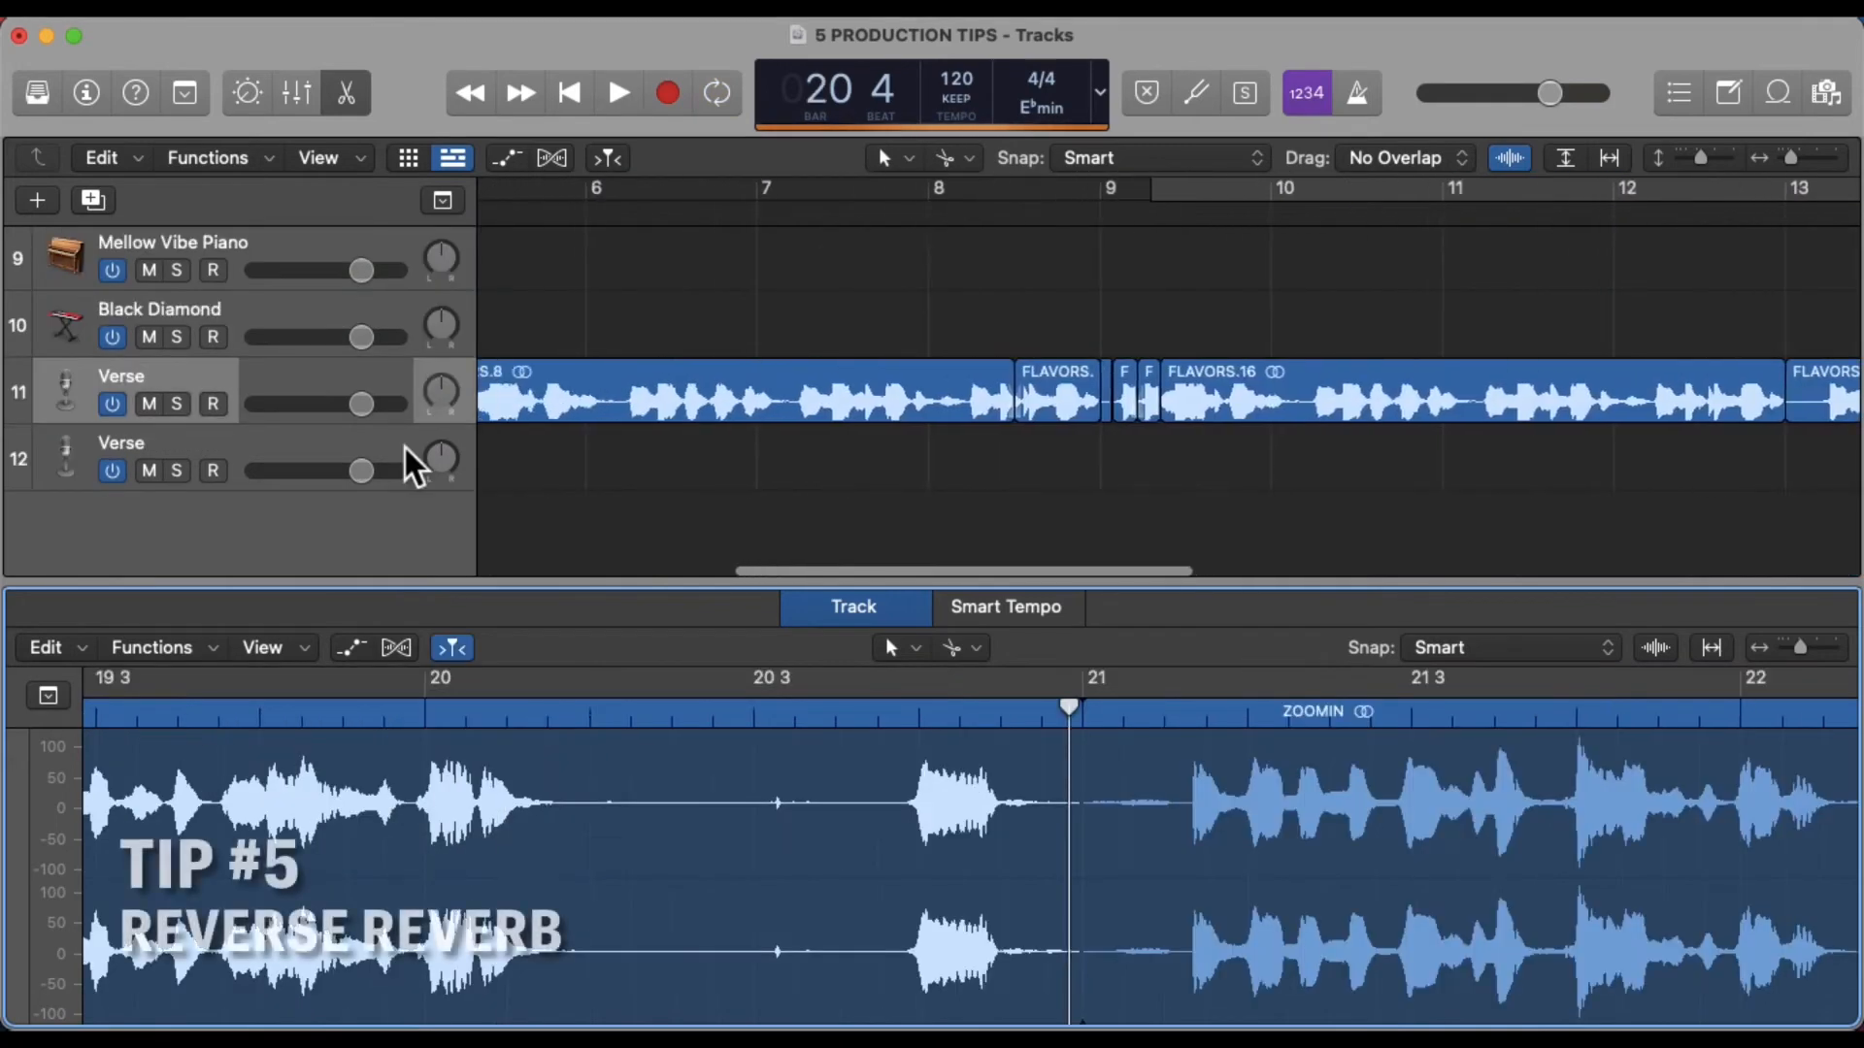
pyautogui.hscroll(10, 408, 462)
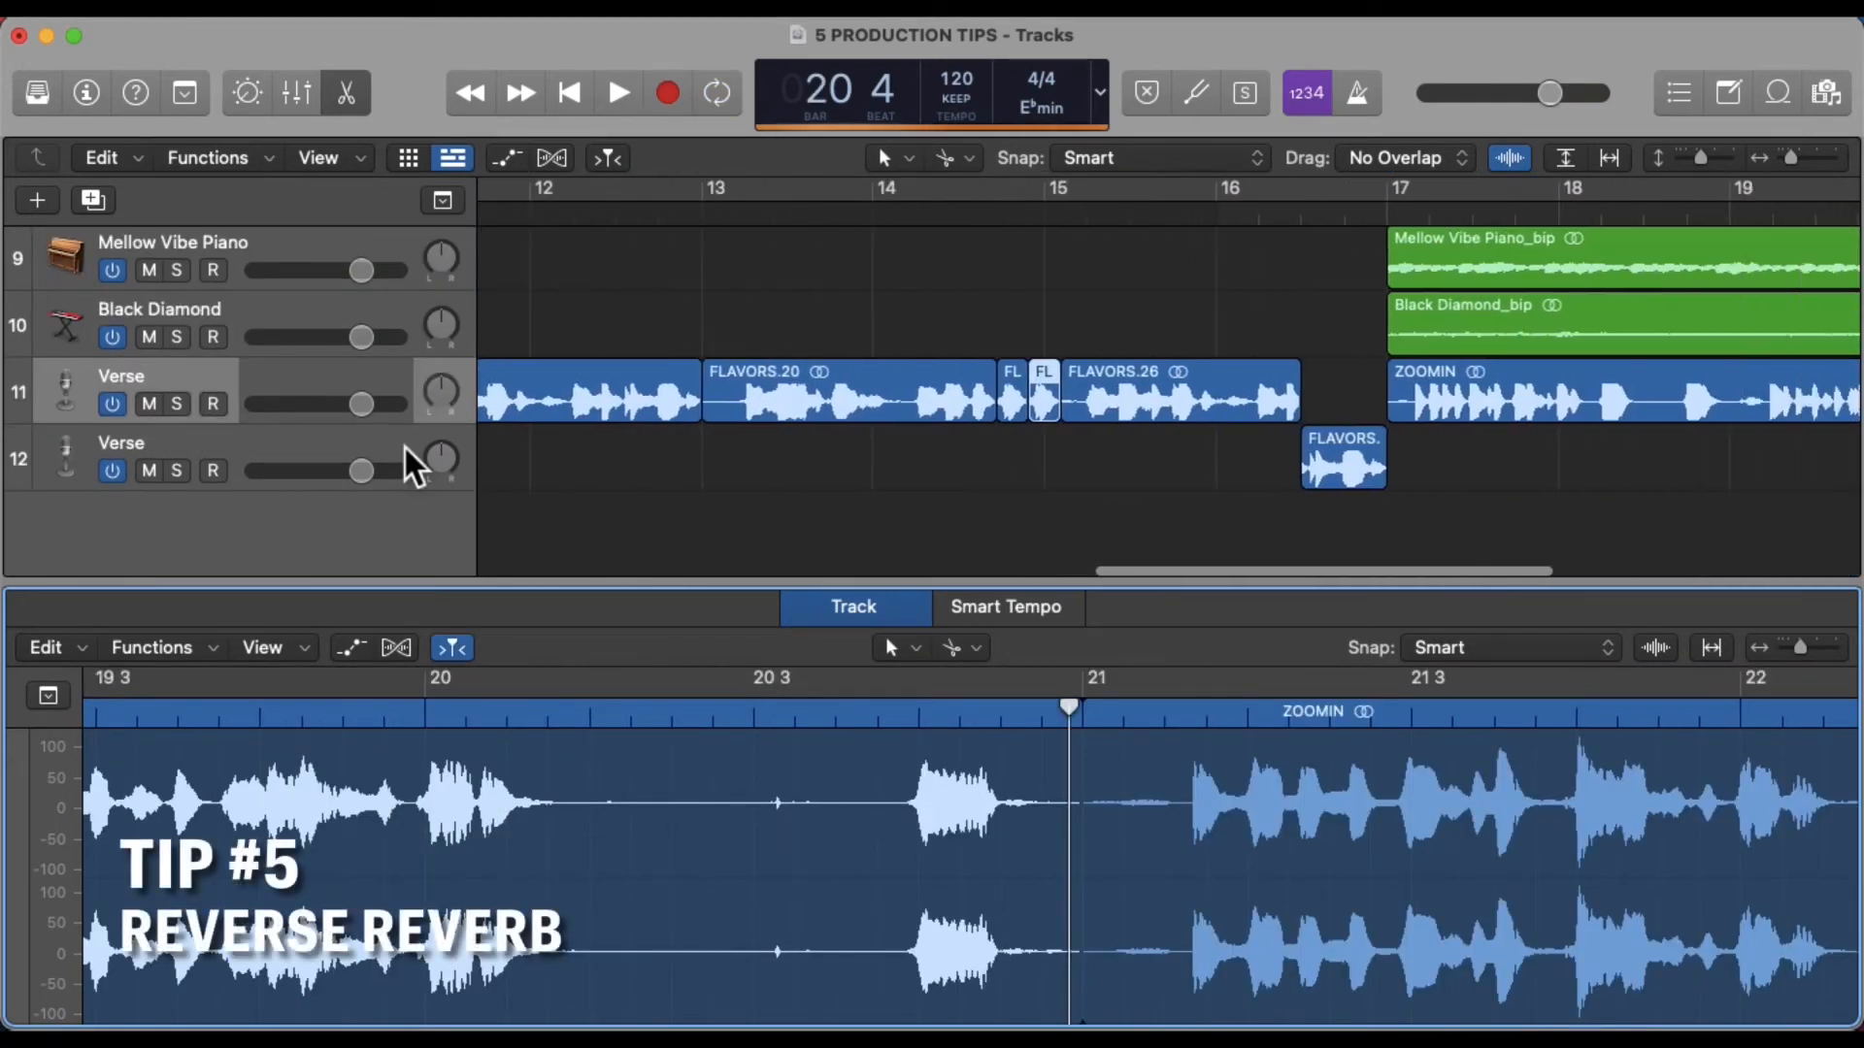
pyautogui.press('super+Right')
pyautogui.press('super+Right')
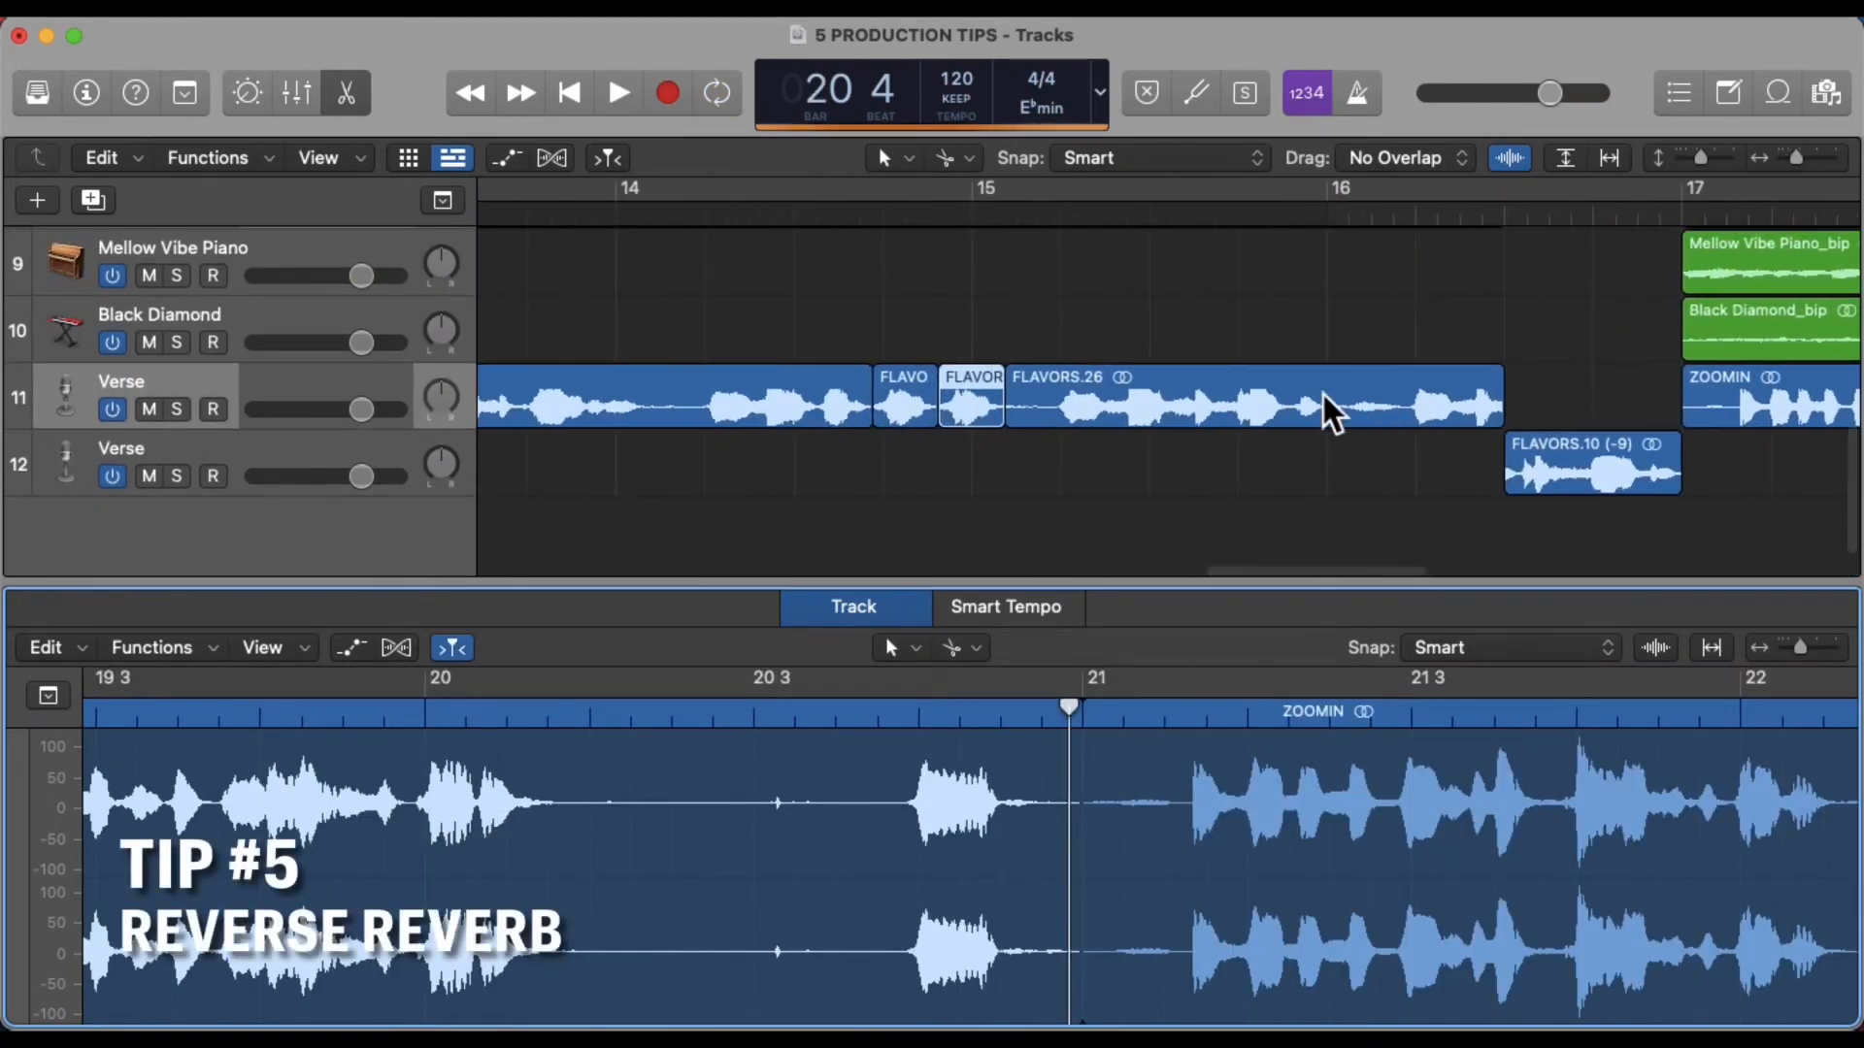
pyautogui.hscroll(3, 1330, 412)
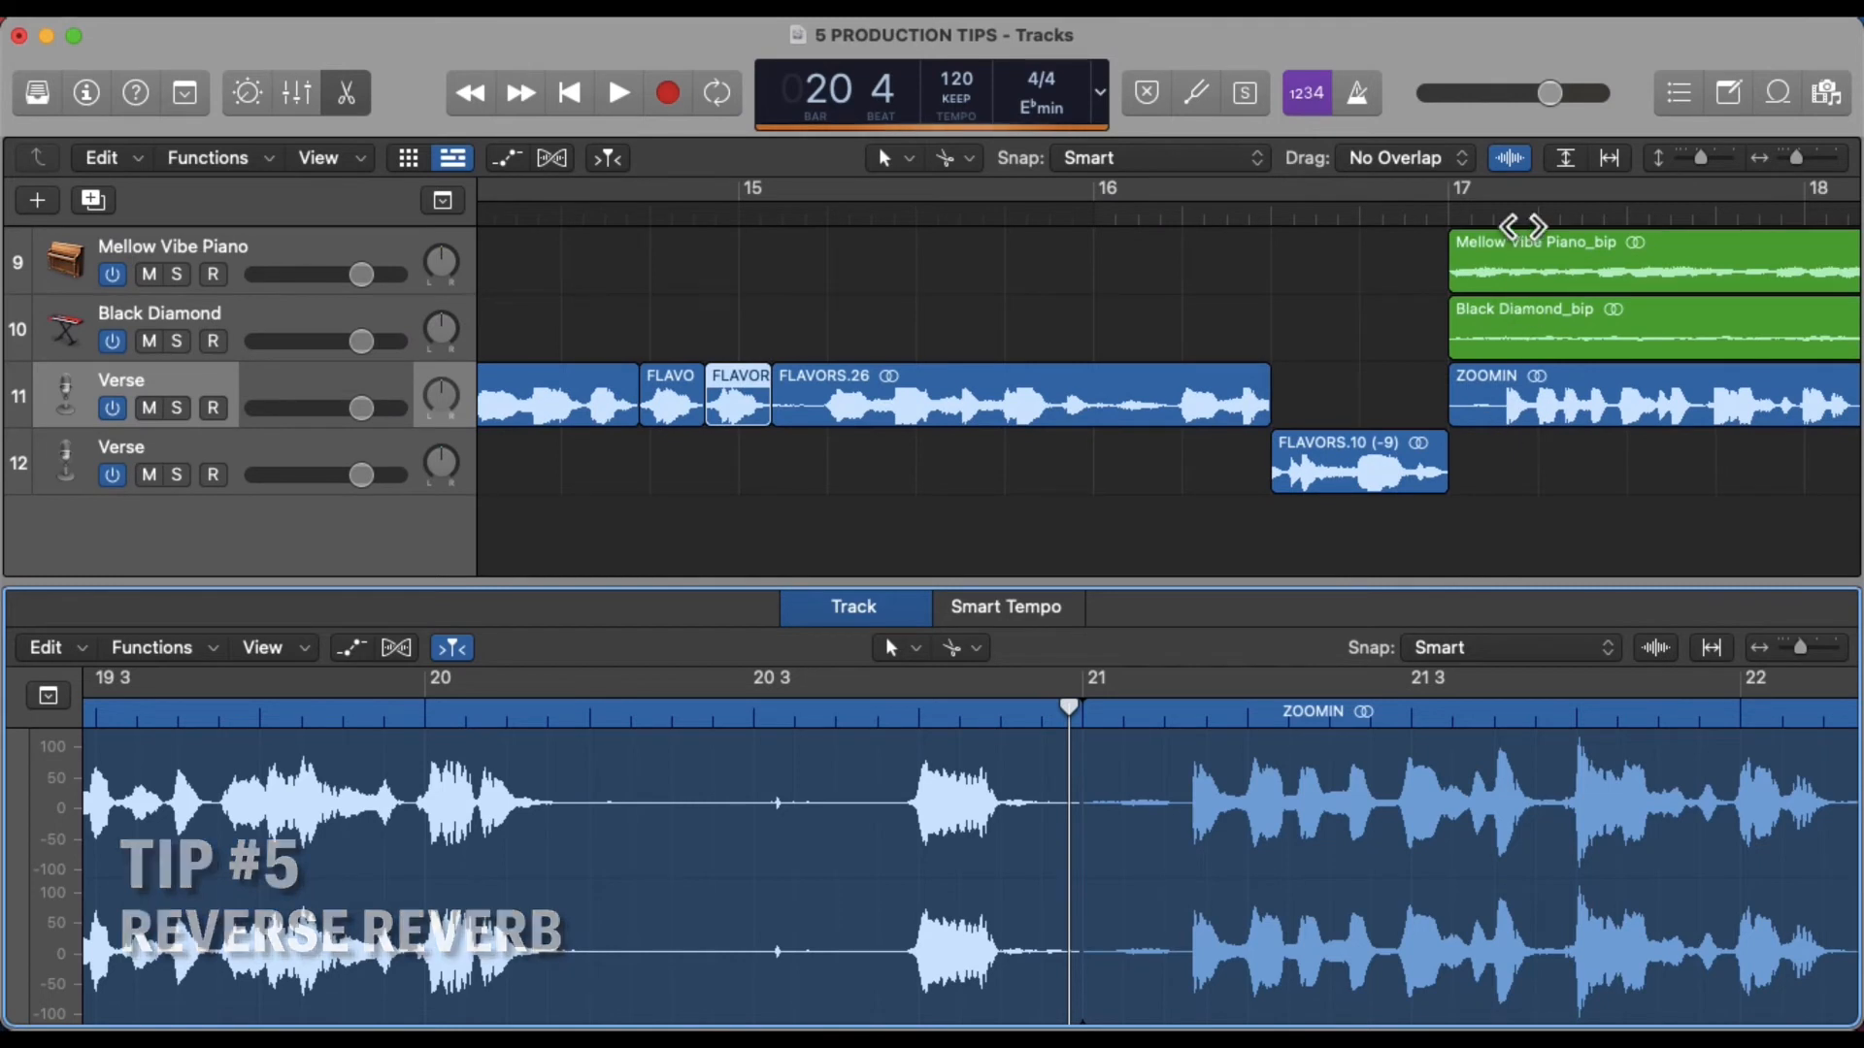
# Split the ZOOMIN vocal region at two points to isolate a short slice just after bar 17 beat 1 3
pyautogui.doubleClick(1522, 221)
pyautogui.press('space')
pyautogui.press('super+Right')
pyautogui.press('super+Right')
pyautogui.press('super+Right')
pyautogui.press('super+Right')
pyautogui.press('super+Right')
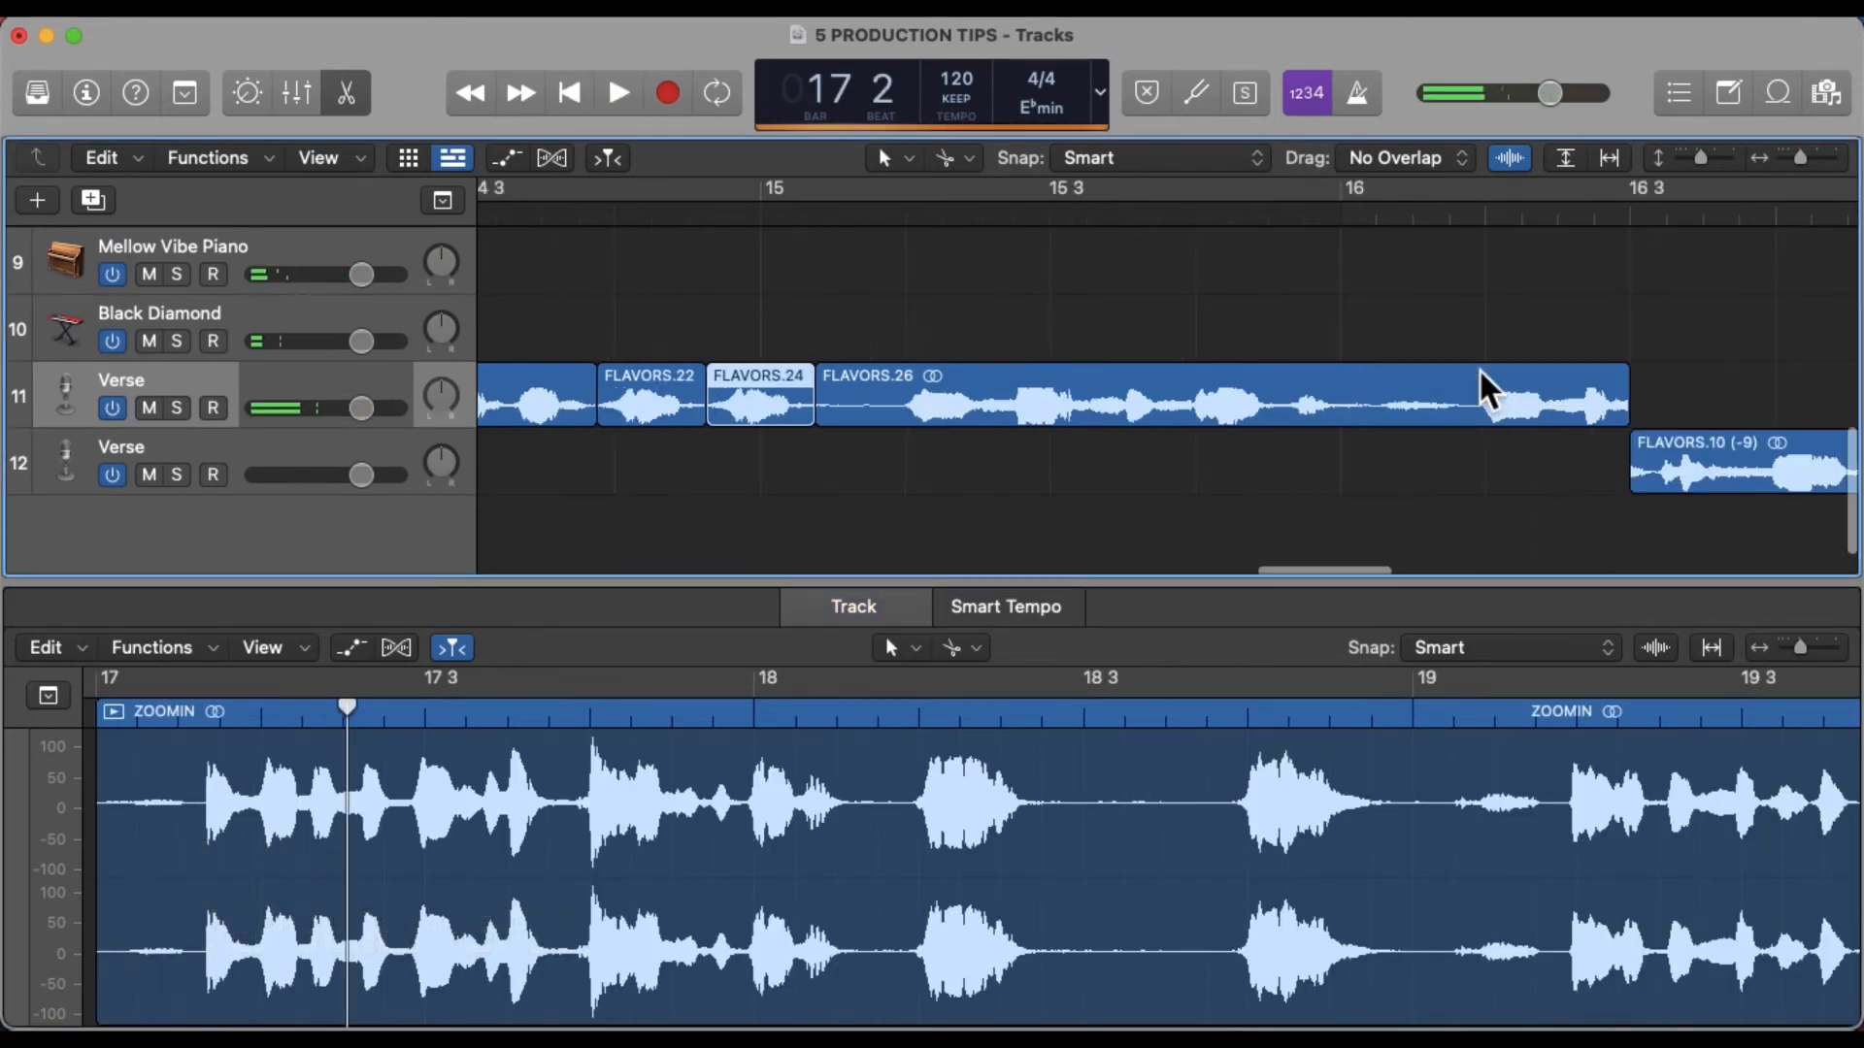
pyautogui.hscroll(3, 1485, 388)
pyautogui.press('super+Left')
pyautogui.press('super+Left')
pyautogui.press('super+Left')
pyautogui.press('super+Left')
pyautogui.hscroll(5, 1485, 389)
pyautogui.hscroll(5, 1490, 388)
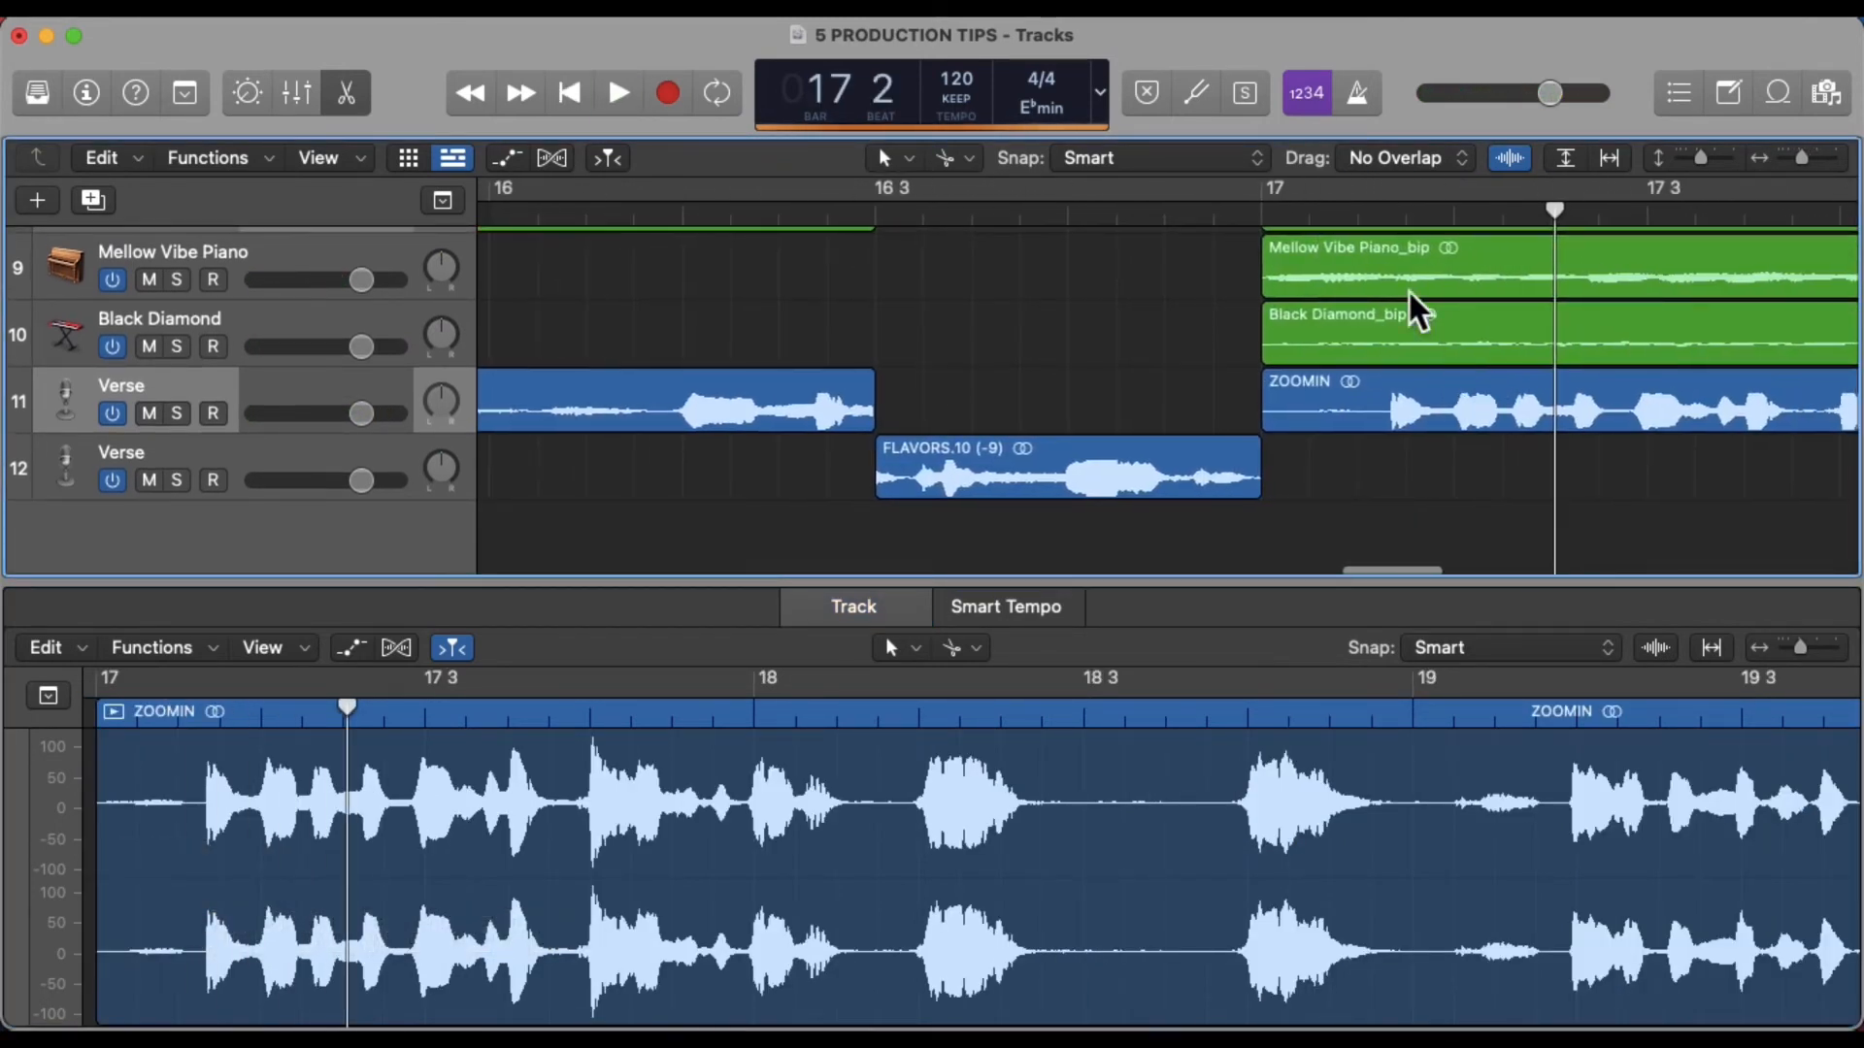
pyautogui.press('super+Right')
pyautogui.press('super+Right')
pyautogui.doubleClick(1010, 214)
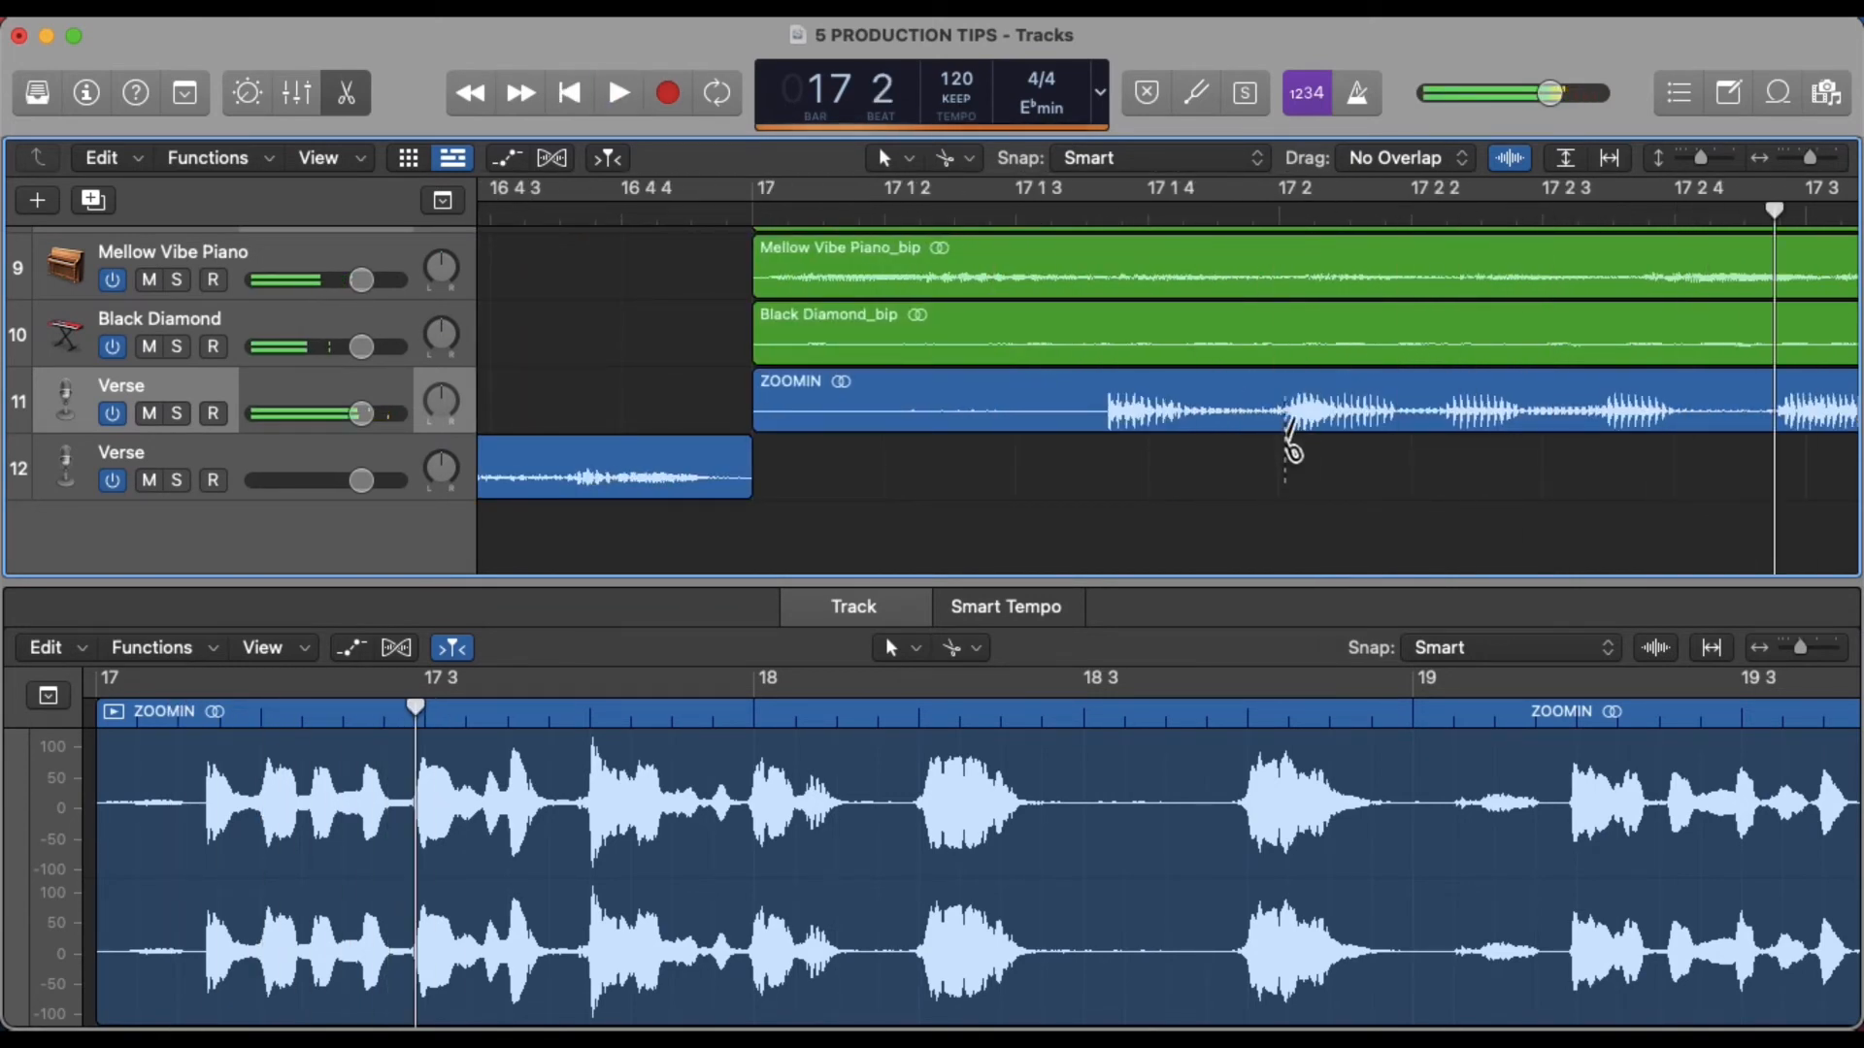
pyautogui.click(1284, 412)
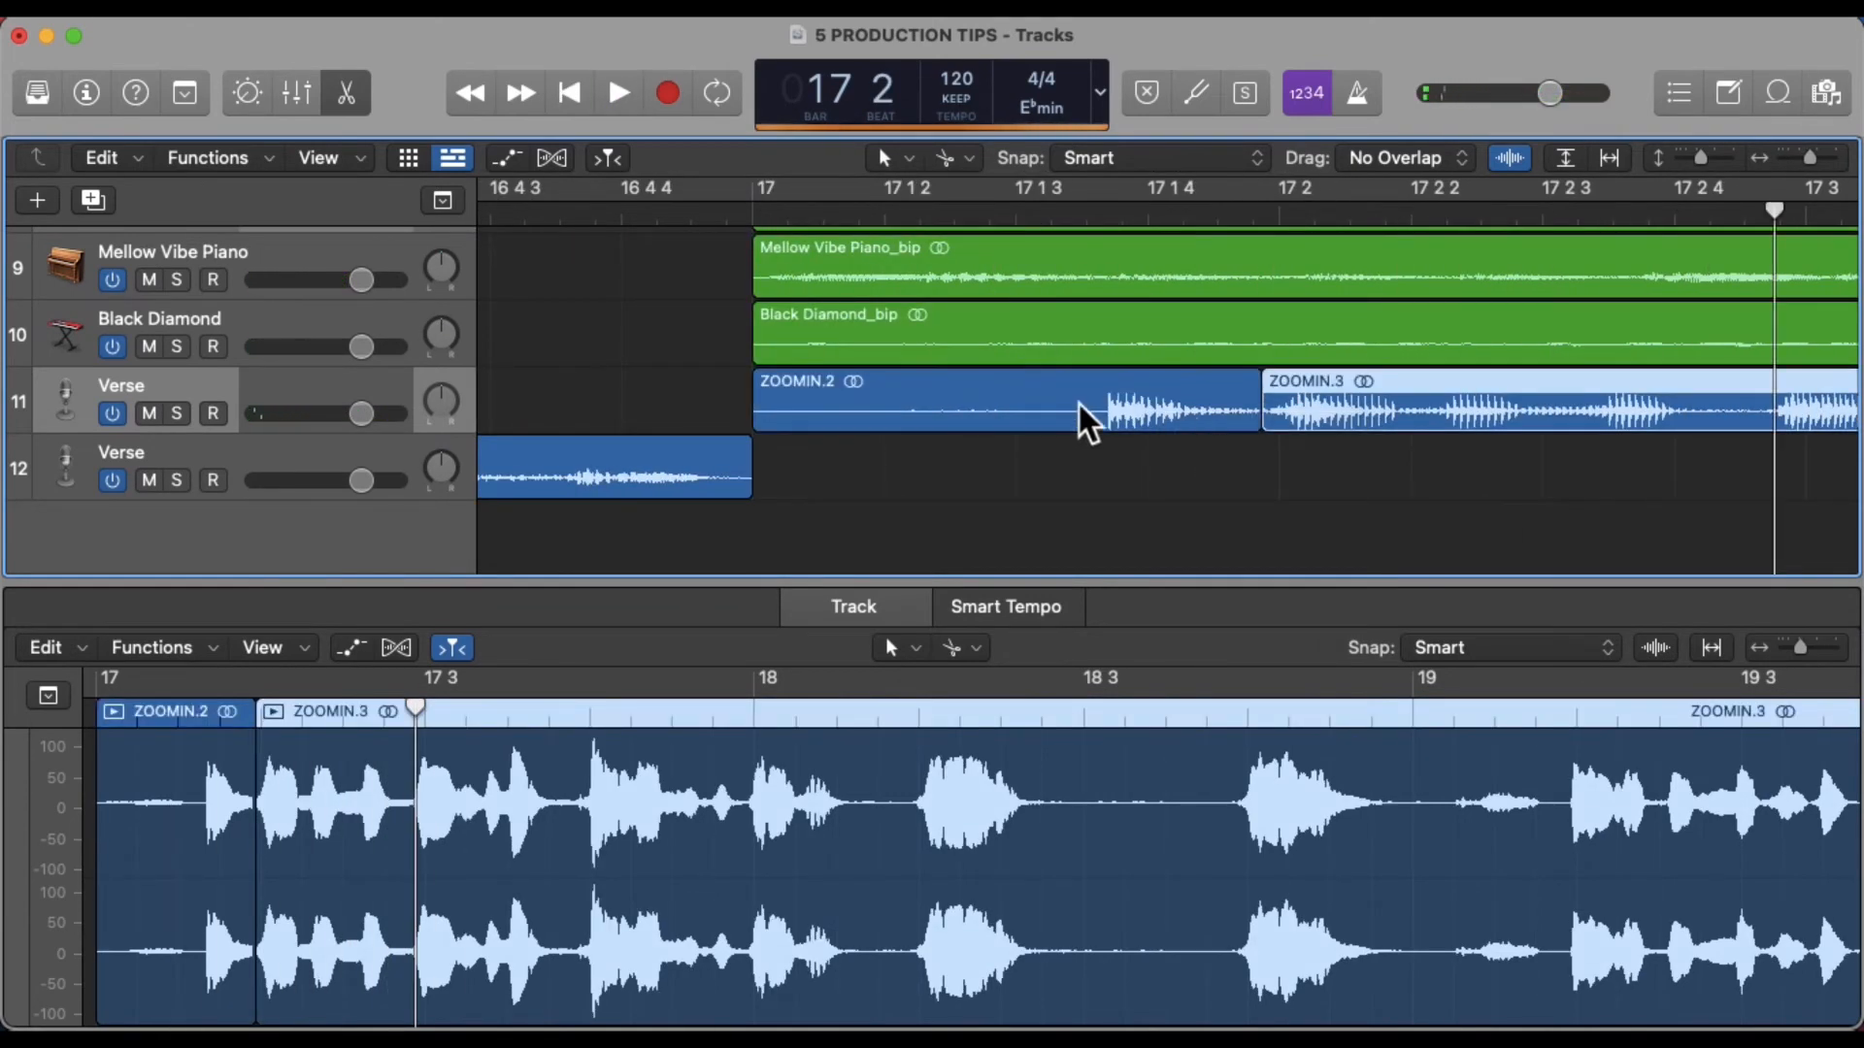
pyautogui.click(1121, 415)
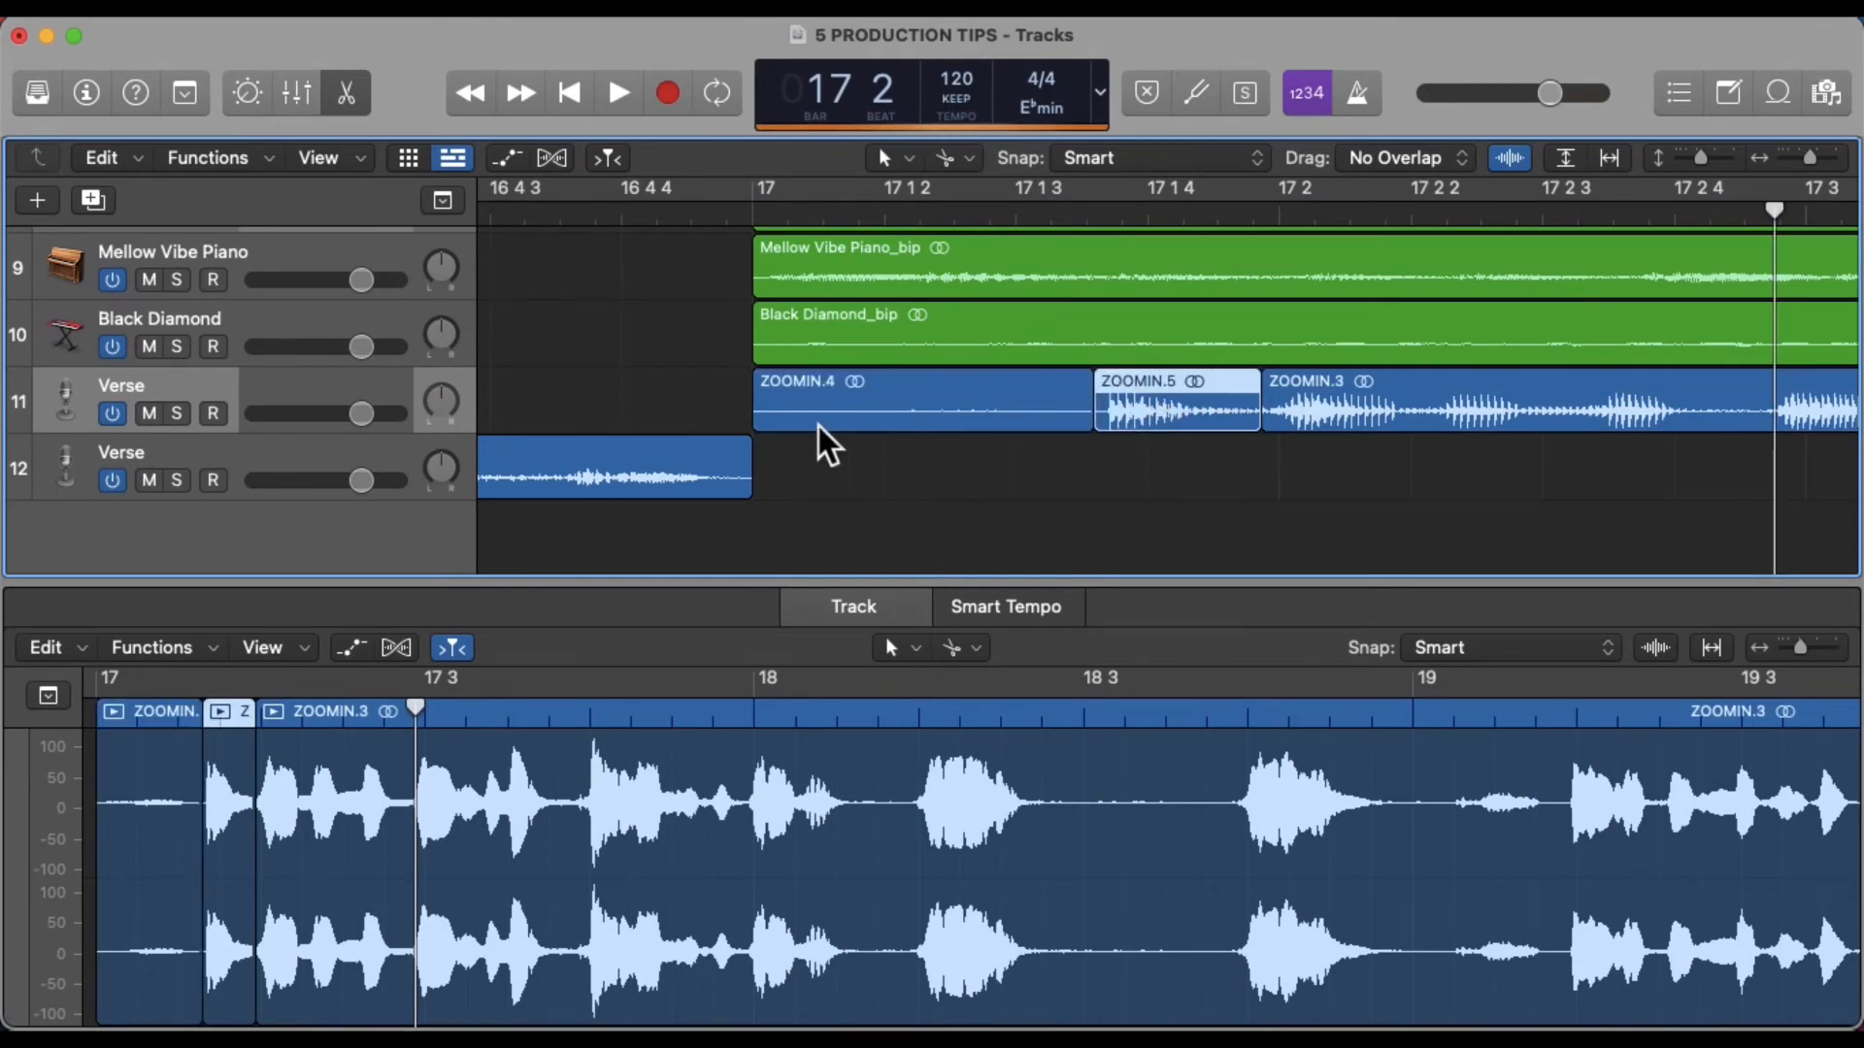
# Create a duplicate Verse track and copy the isolated vocal slice onto it, placed slightly earlier
pyautogui.click(385, 401)
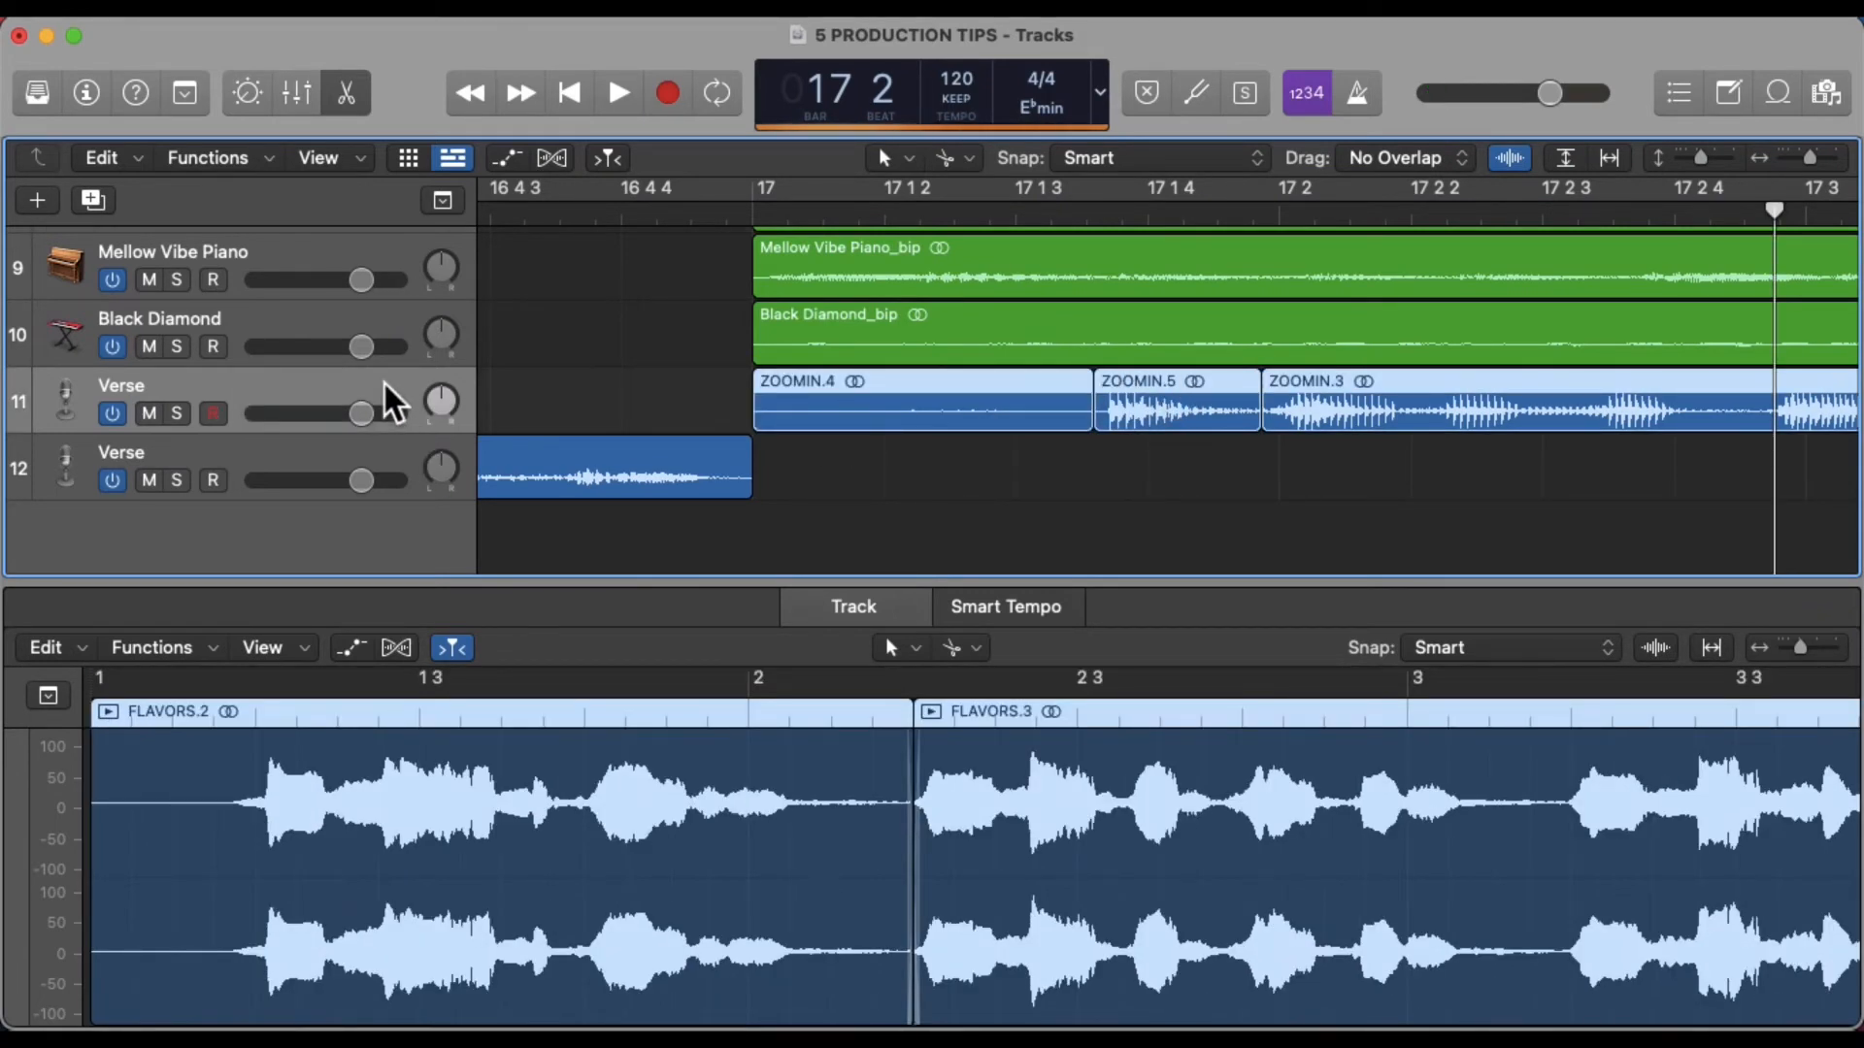
pyautogui.press('super+d')
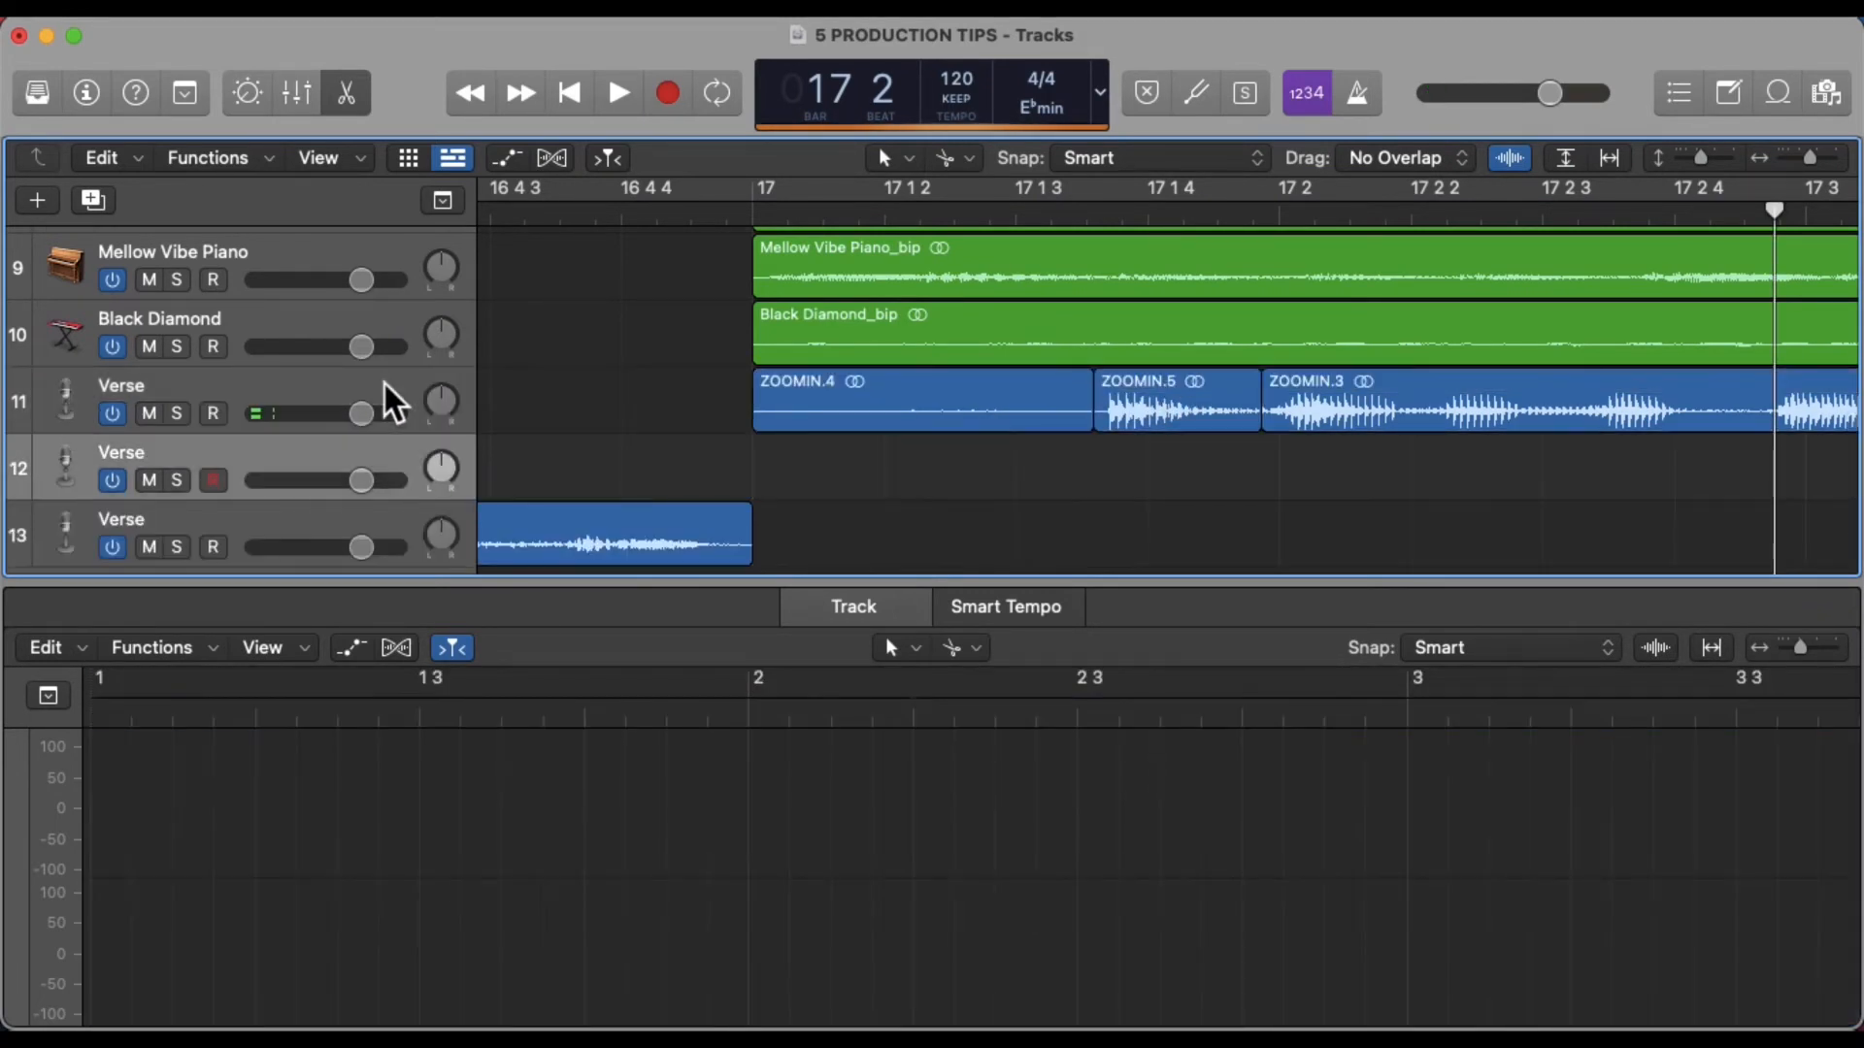
pyautogui.click(1160, 419)
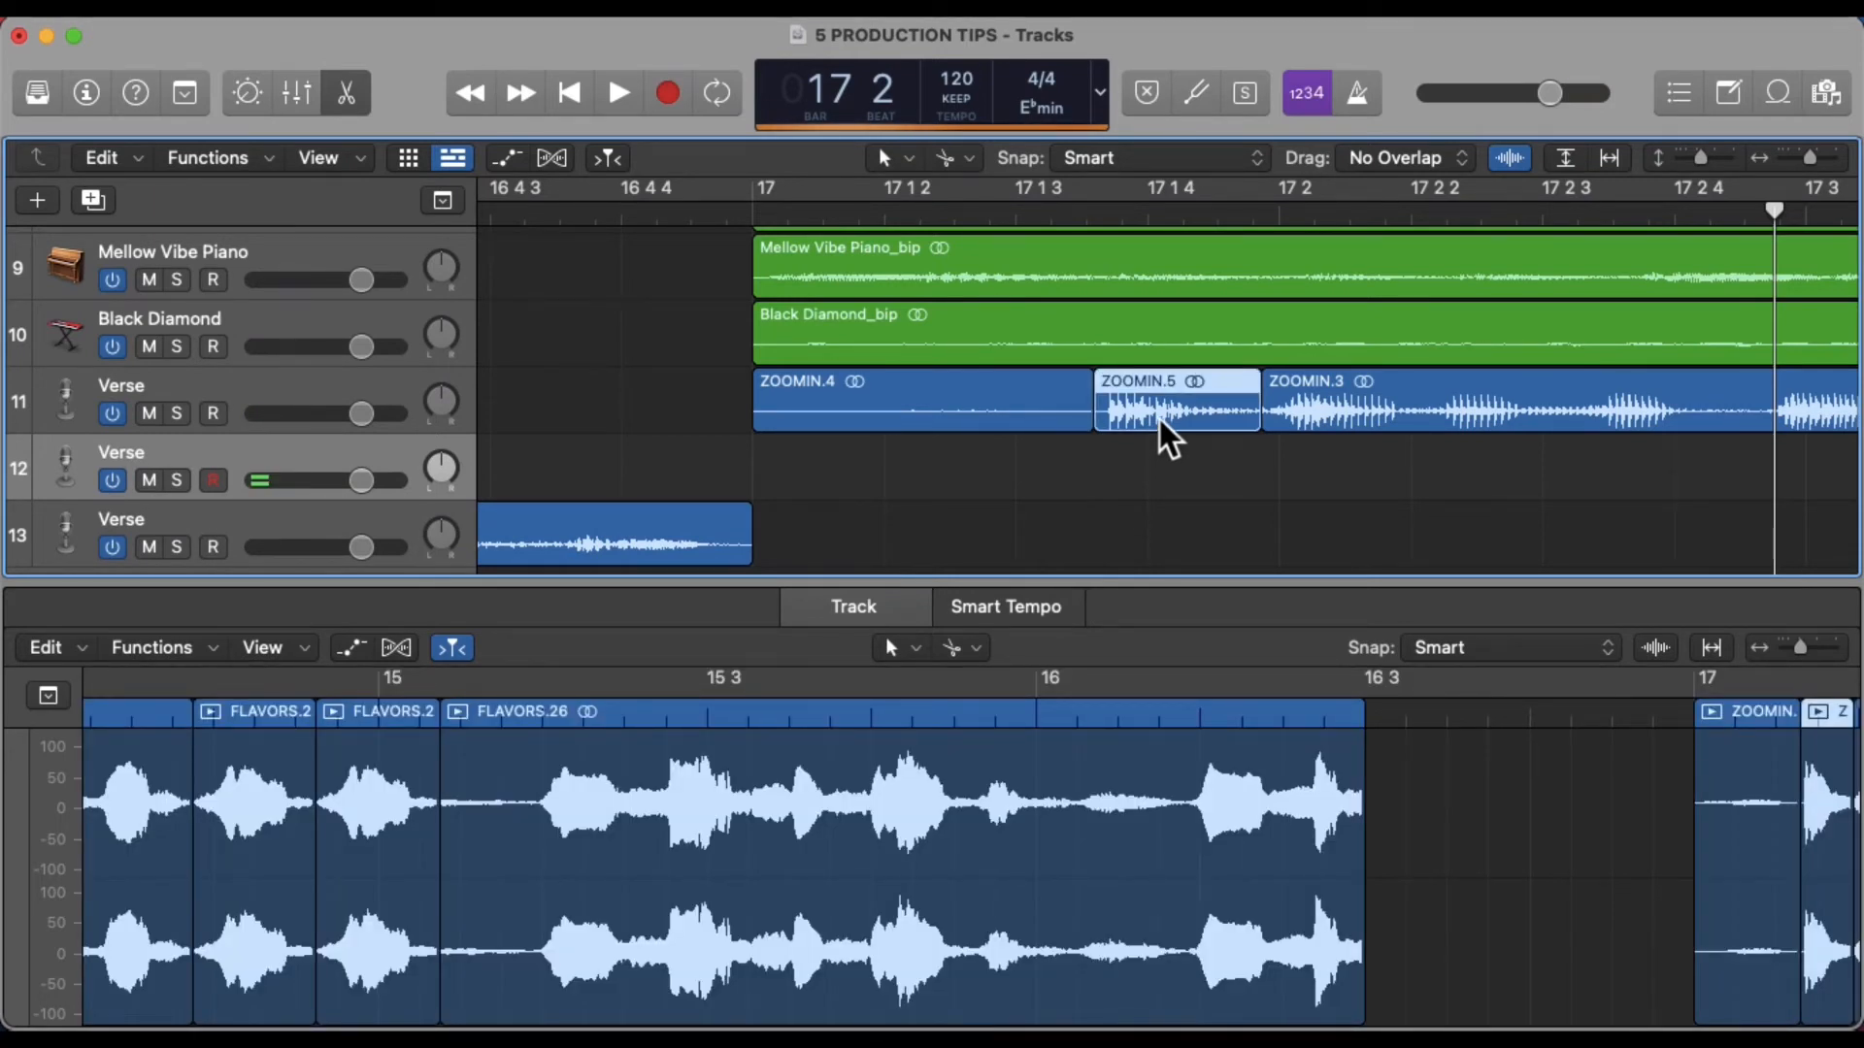
pyautogui.moveTo(1170, 442); pyautogui.dragTo(988, 470)
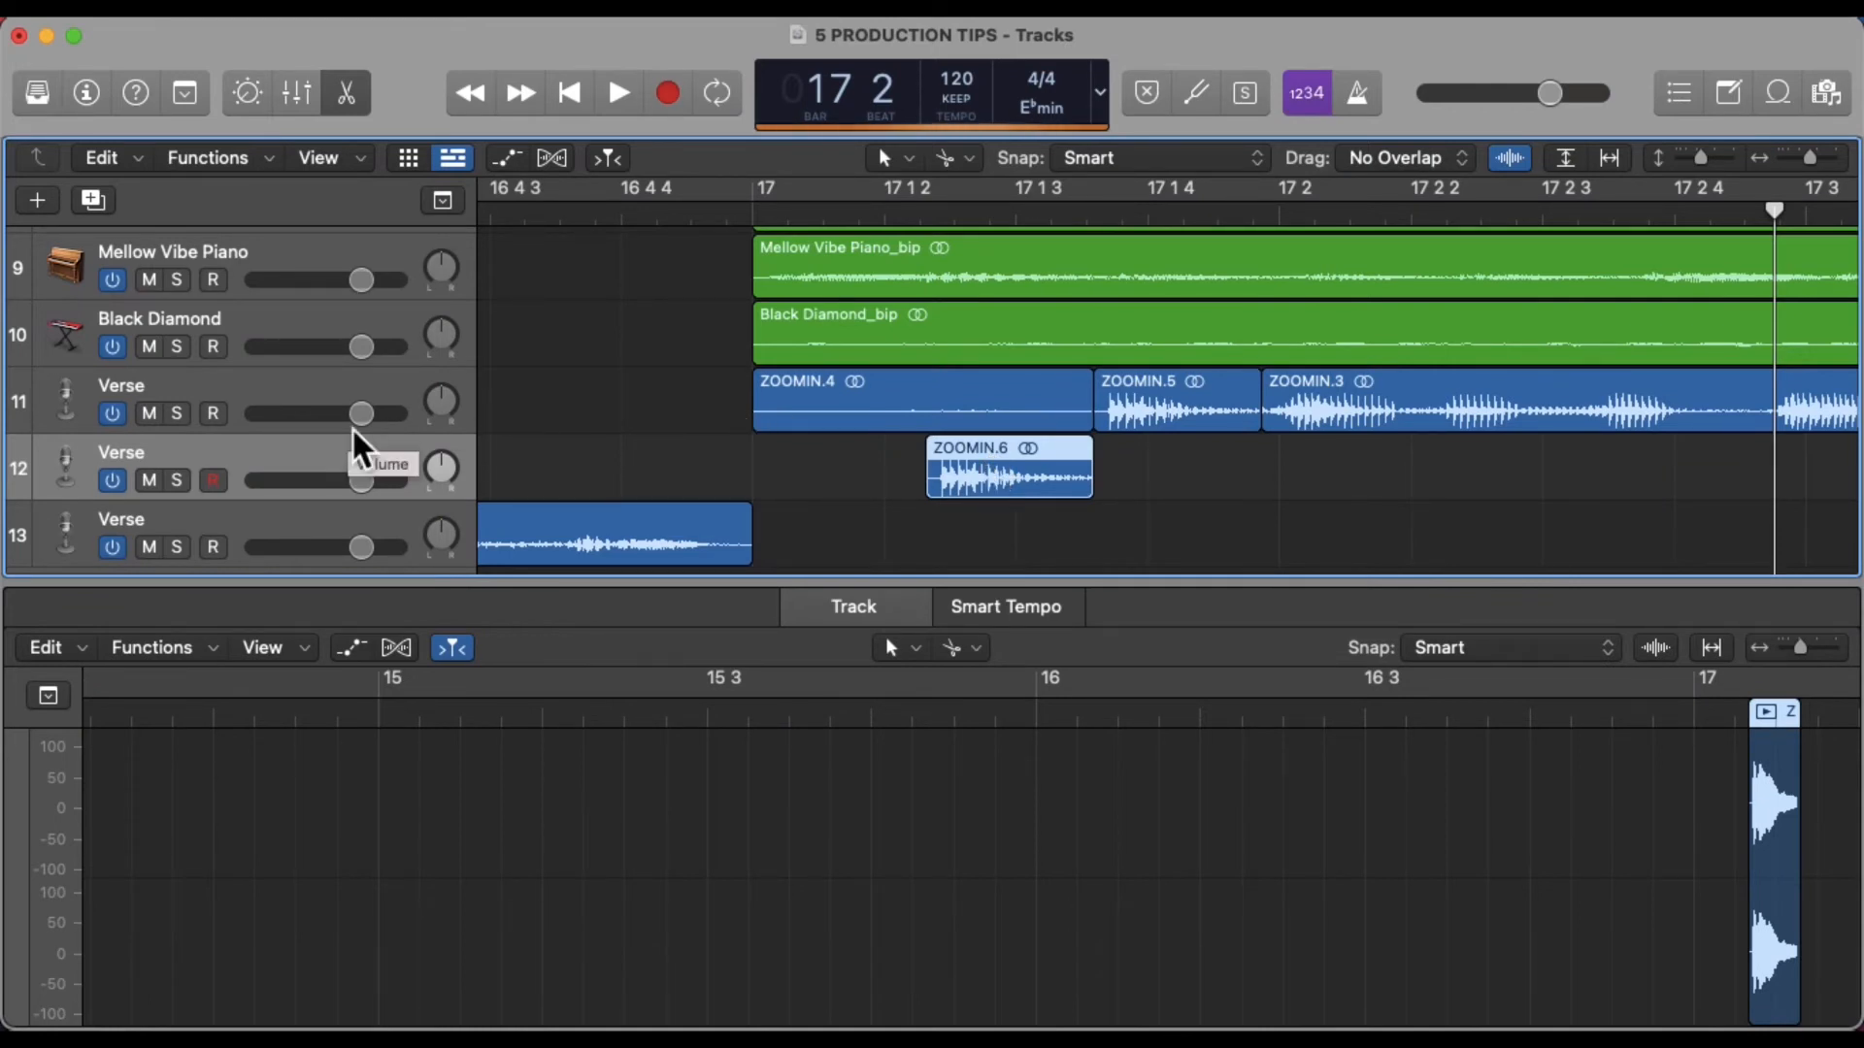
# Insert the EnVerb plug-in on the new vocal track's channel strip and raise its Wet level
pyautogui.click(310, 97)
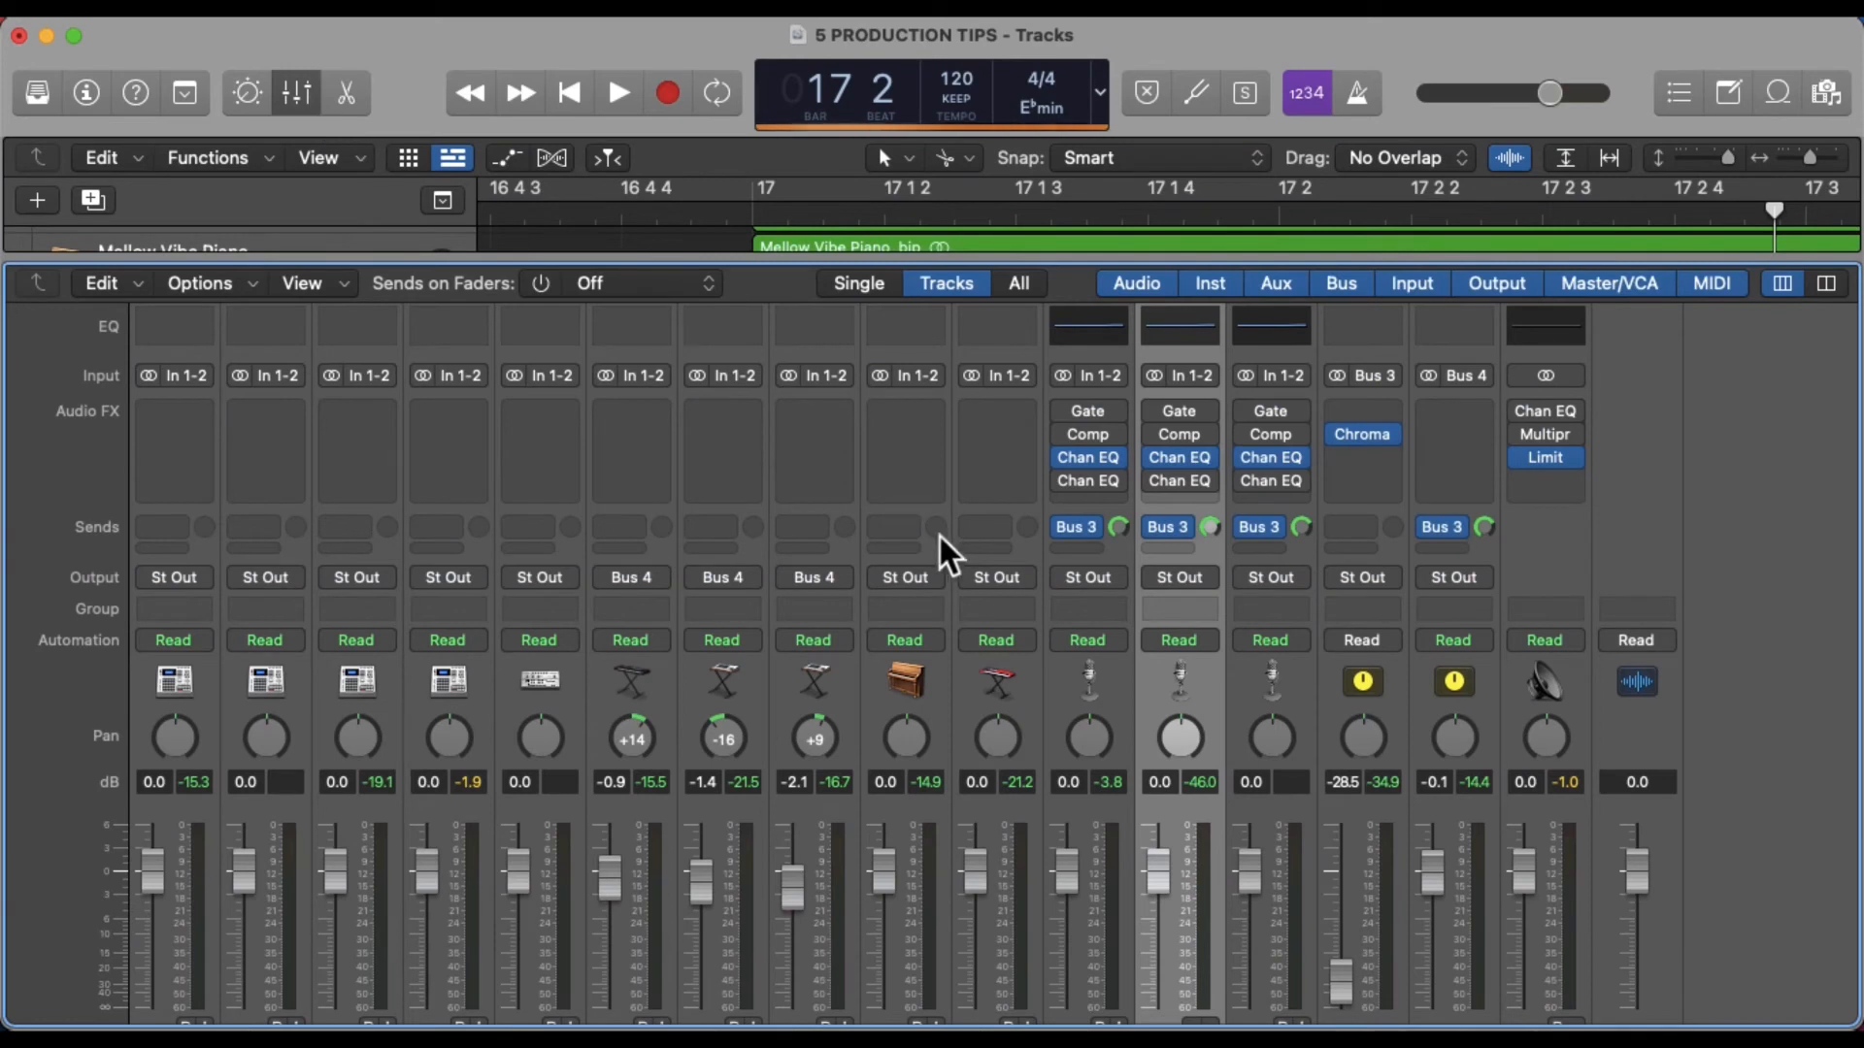
pyautogui.click(1178, 505)
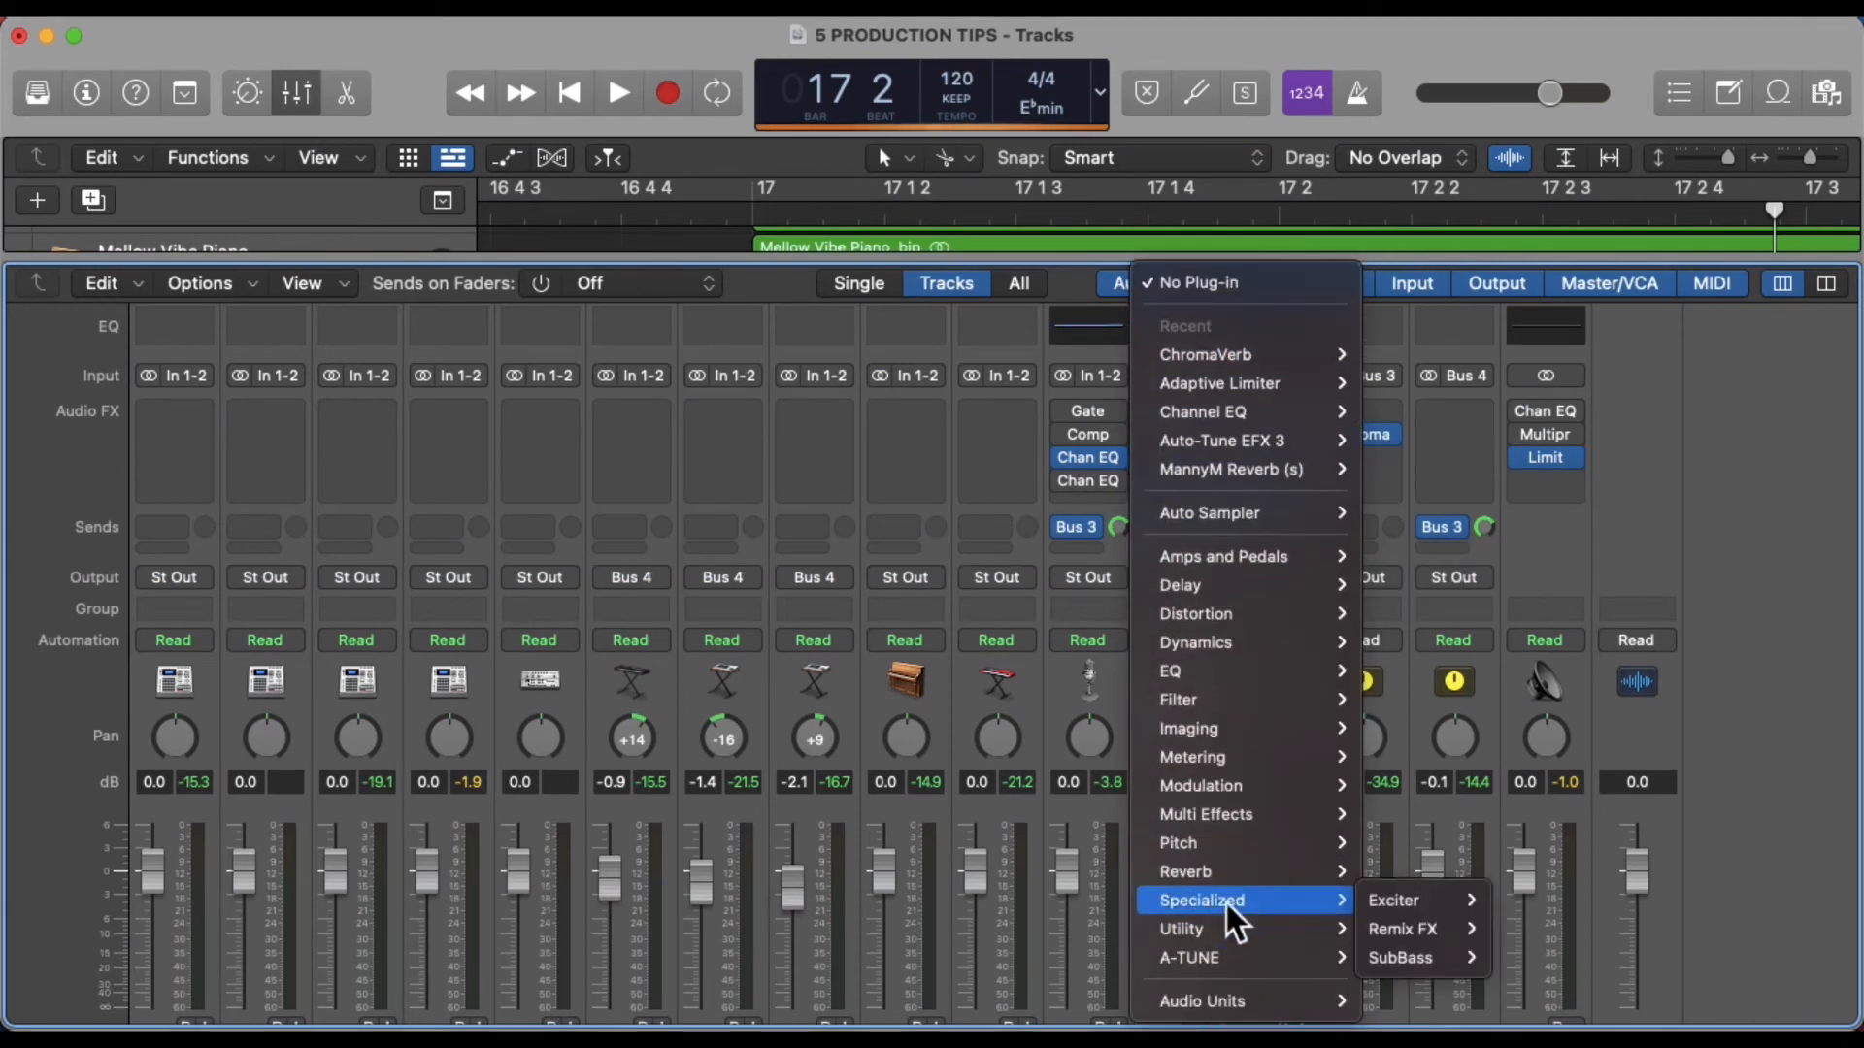
pyautogui.click(1574, 900)
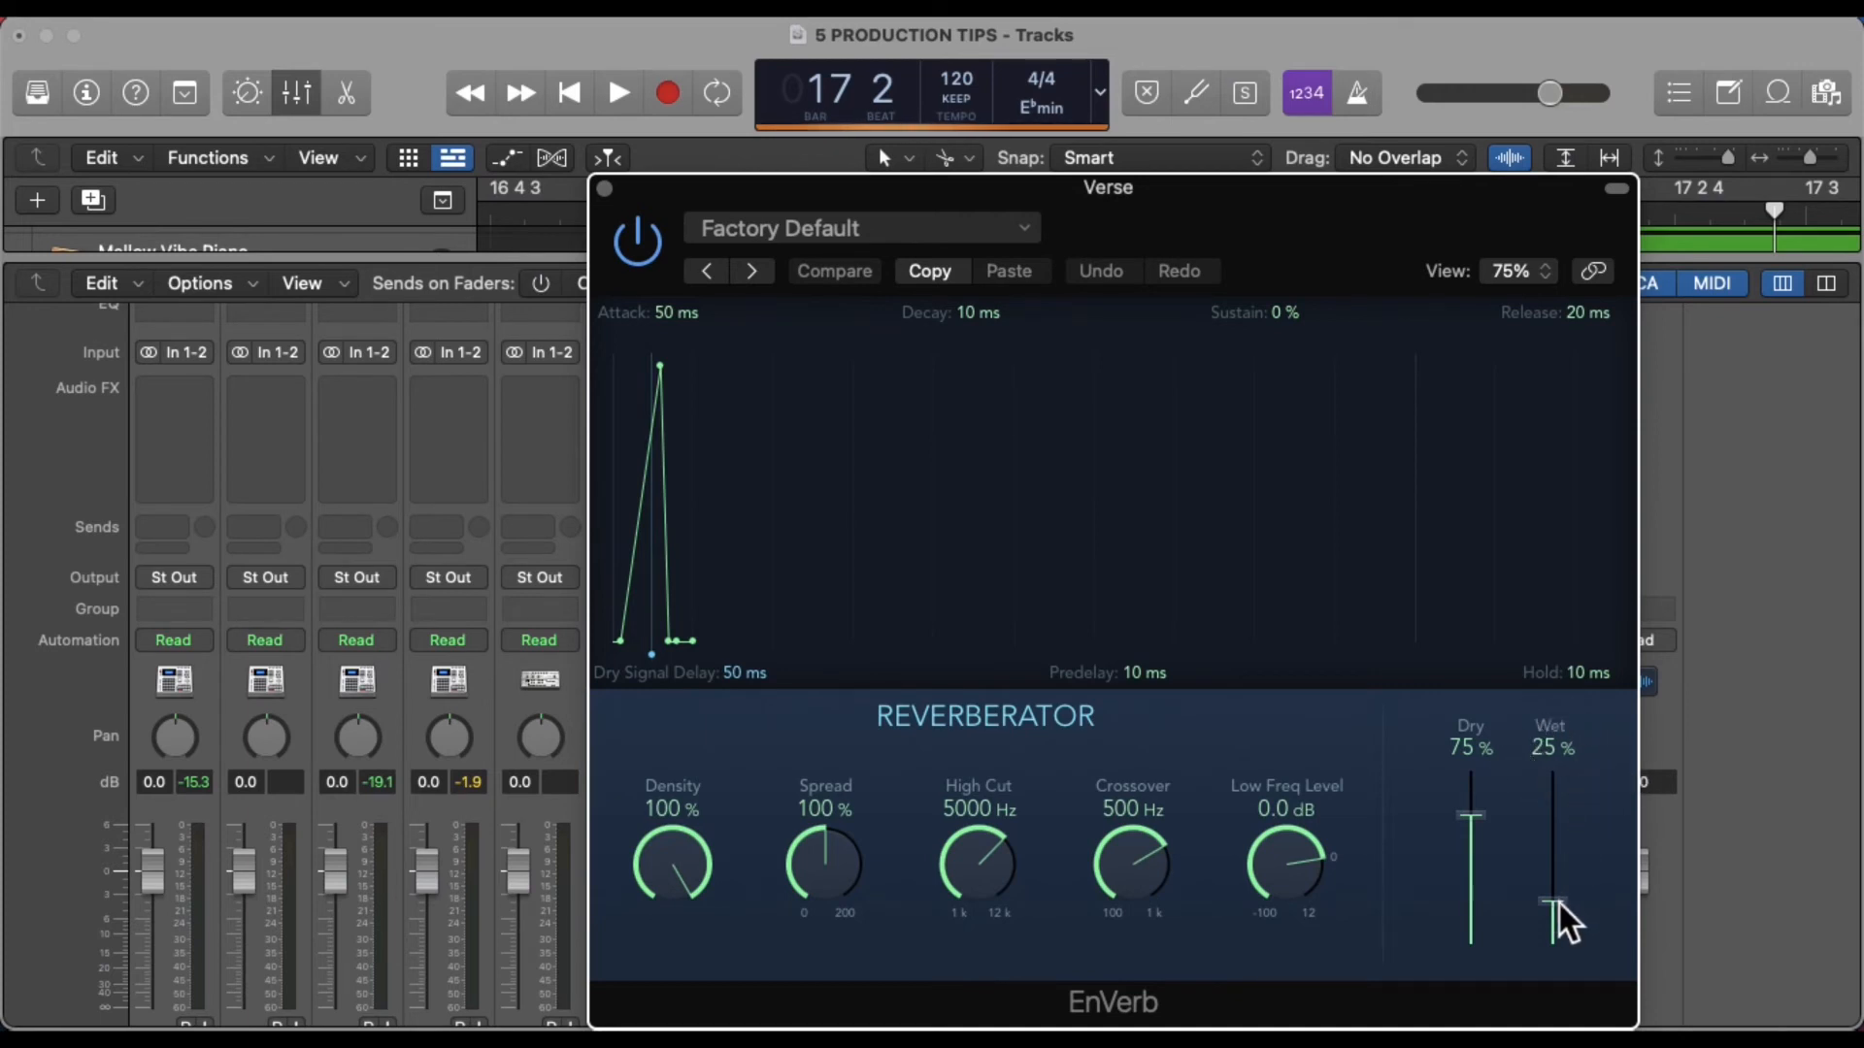
pyautogui.moveTo(1558, 908); pyautogui.dragTo(1569, 794)
pyautogui.moveTo(989, 313)
pyautogui.mouseDown()
pyautogui.moveTo(989, 233)
pyautogui.moveTo(989, 312)
pyautogui.mouseUp()
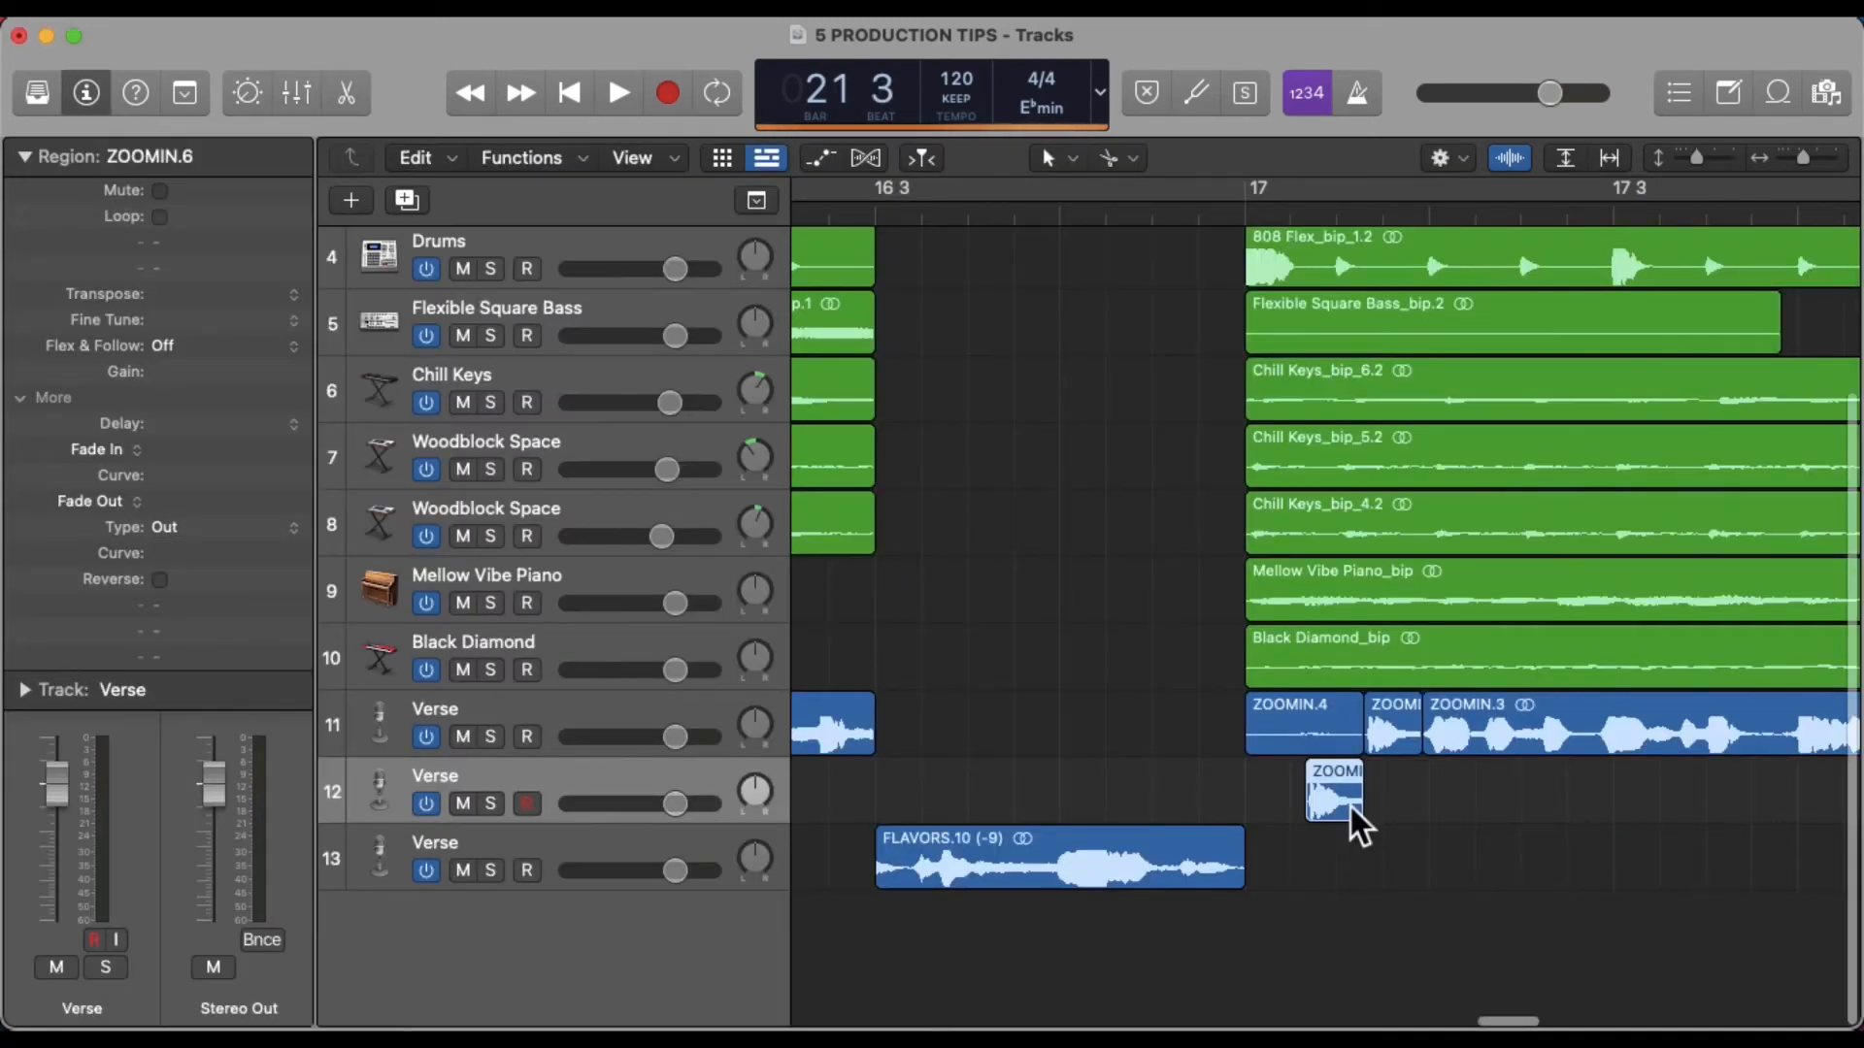
# Bounce the copied slice in place to a new track, muting the source region
pyautogui.rightClick(1351, 821)
pyautogui.moveTo(1359, 806)
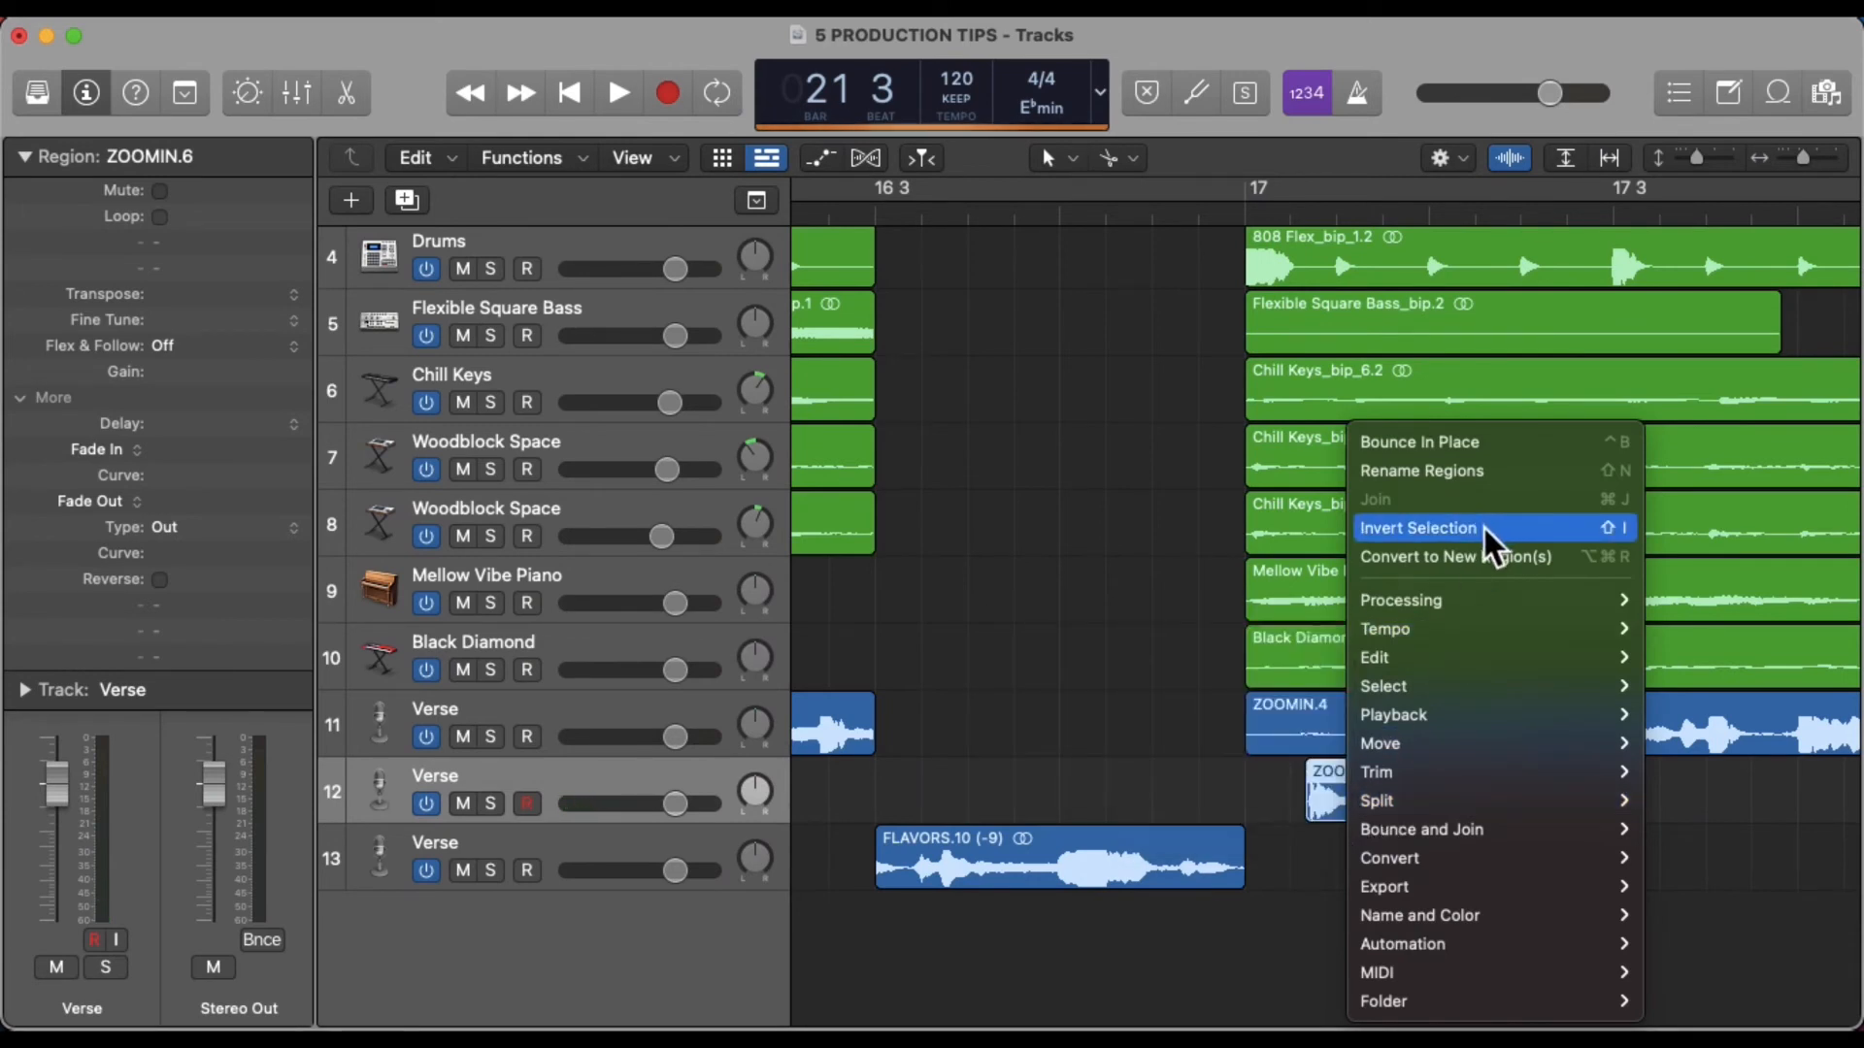
pyautogui.click(1489, 444)
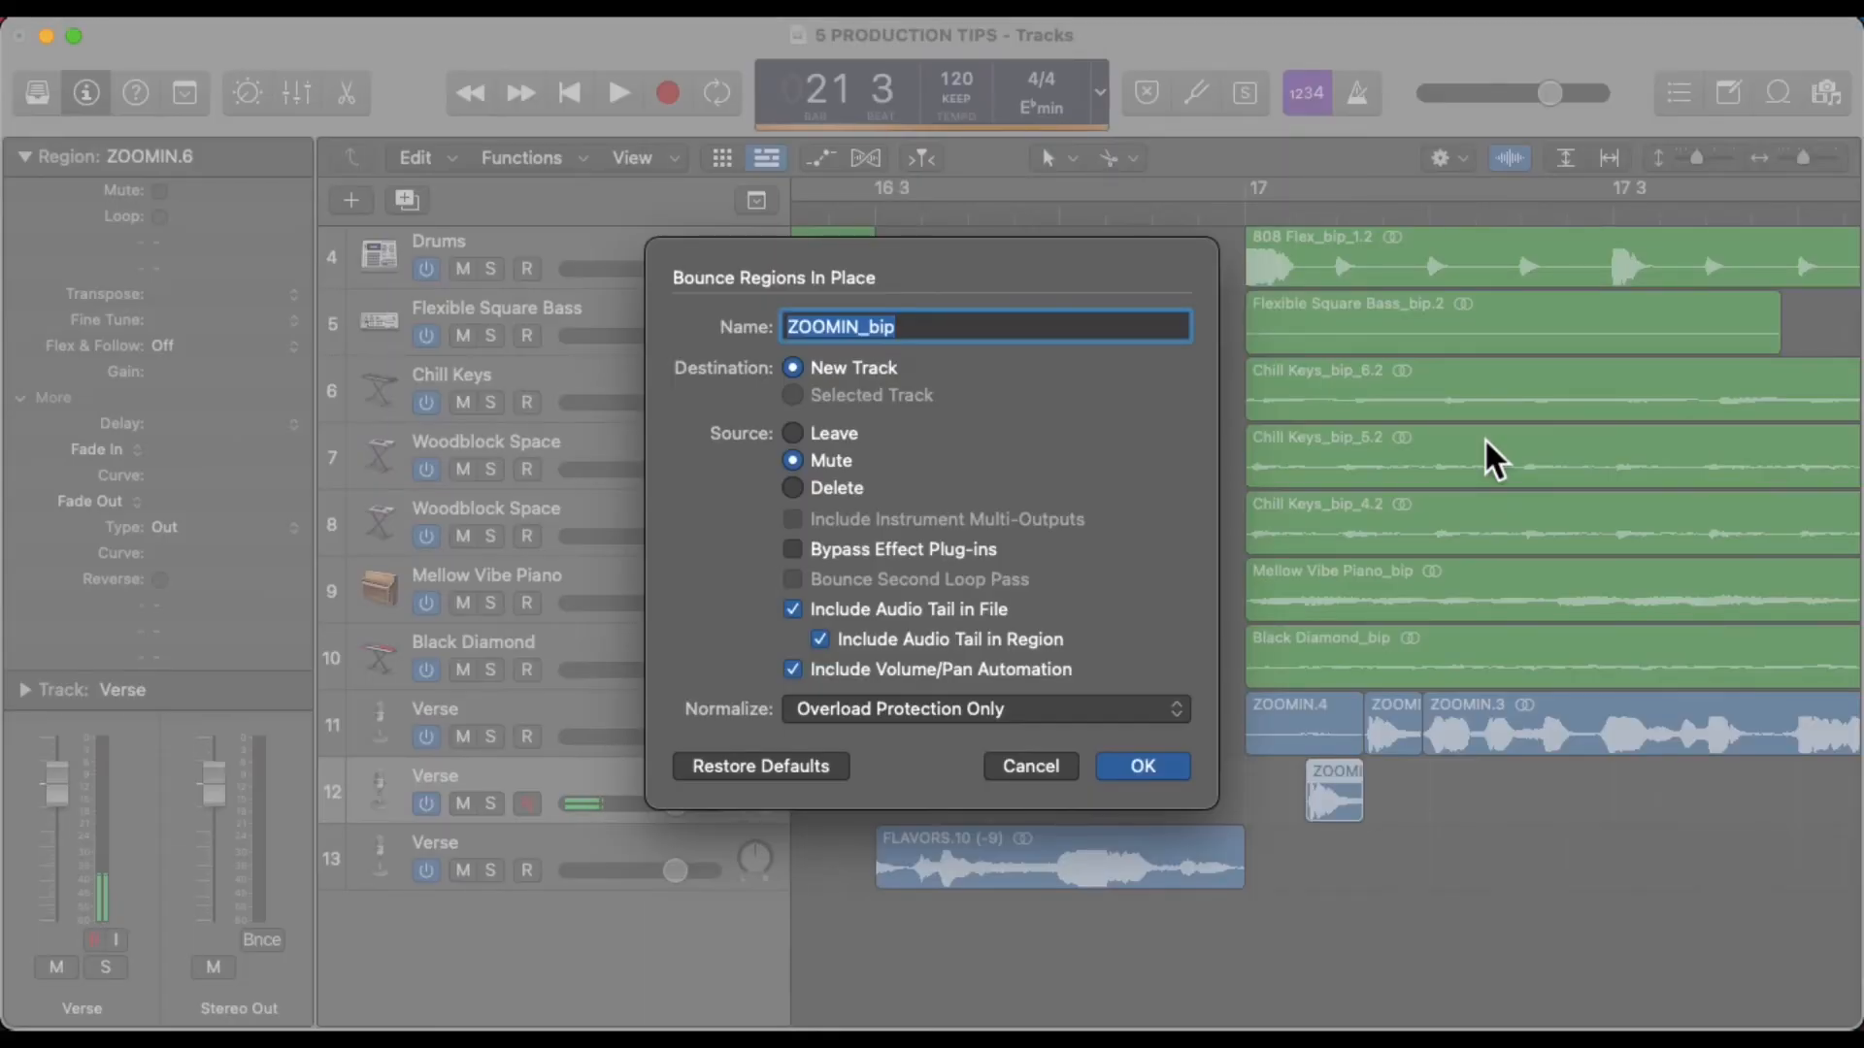
pyautogui.click(1144, 766)
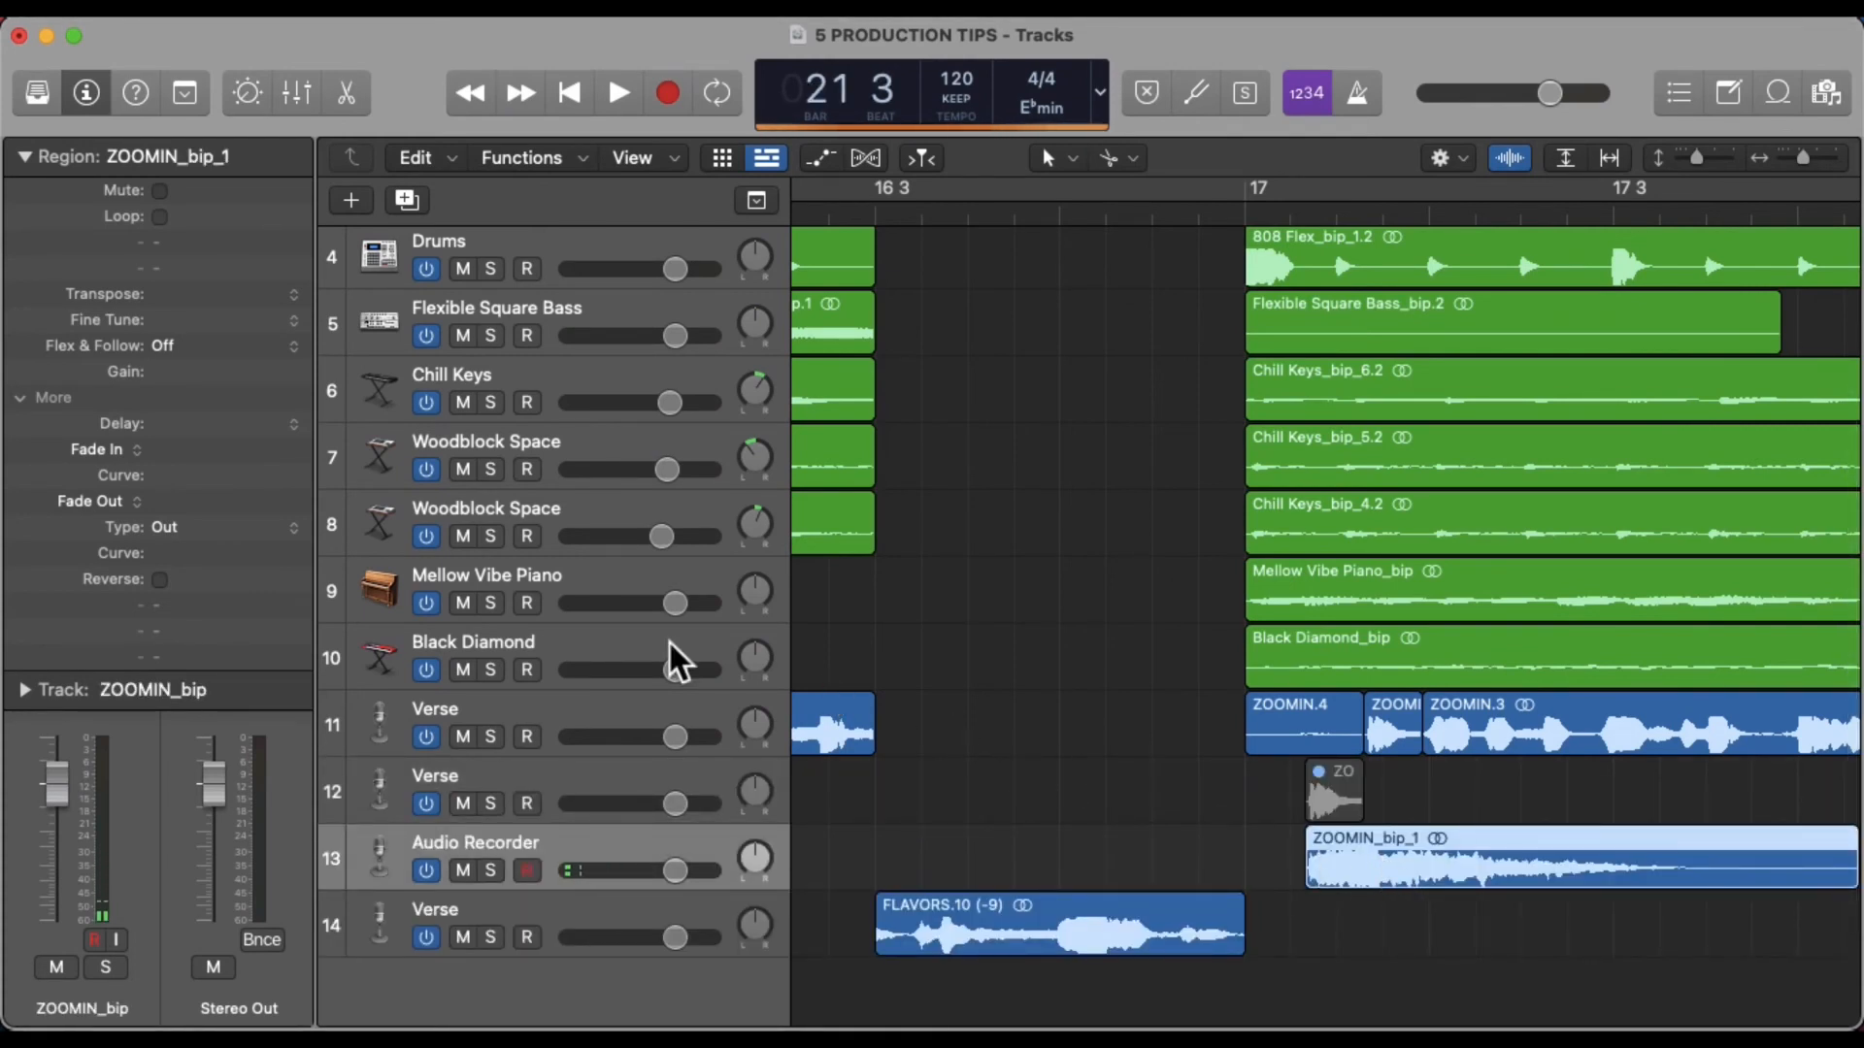
# Reverse the bounced reverb region, then trim its end and shift it so it leads into the slice
pyautogui.click(163, 583)
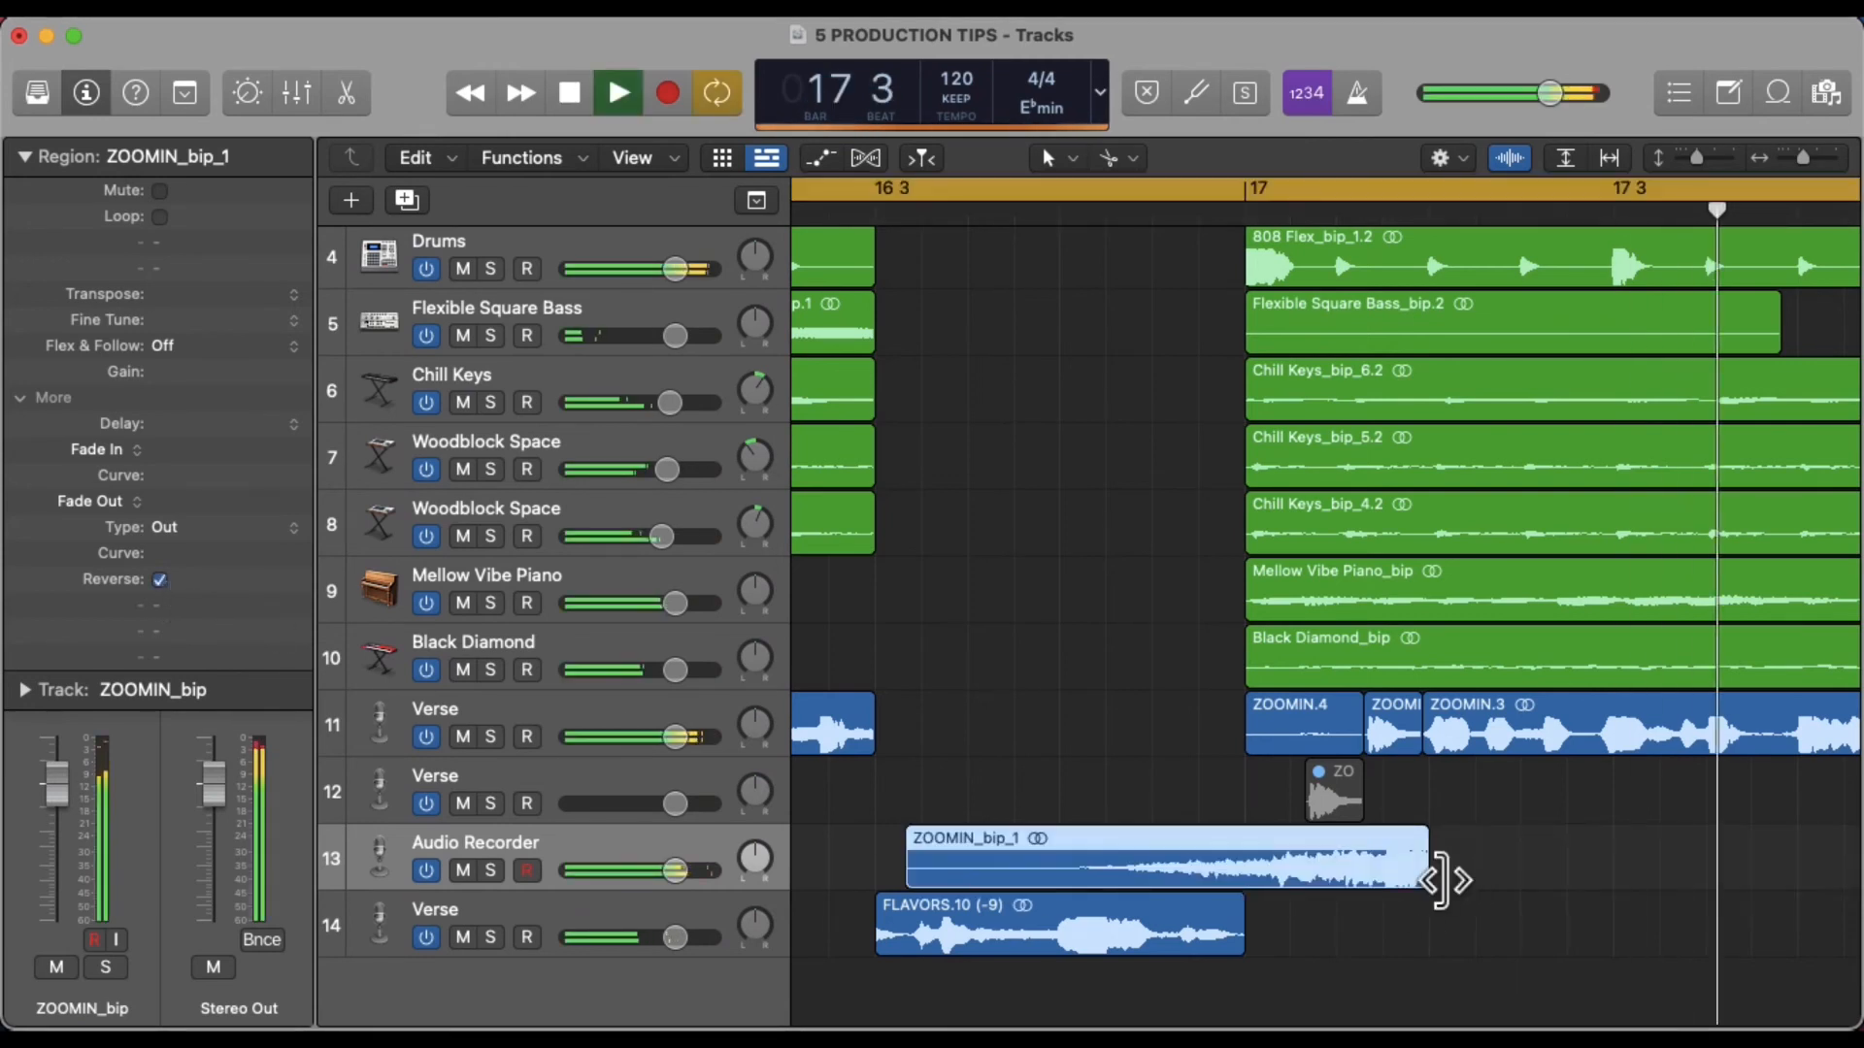
pyautogui.moveTo(1444, 878); pyautogui.dragTo(1369, 879)
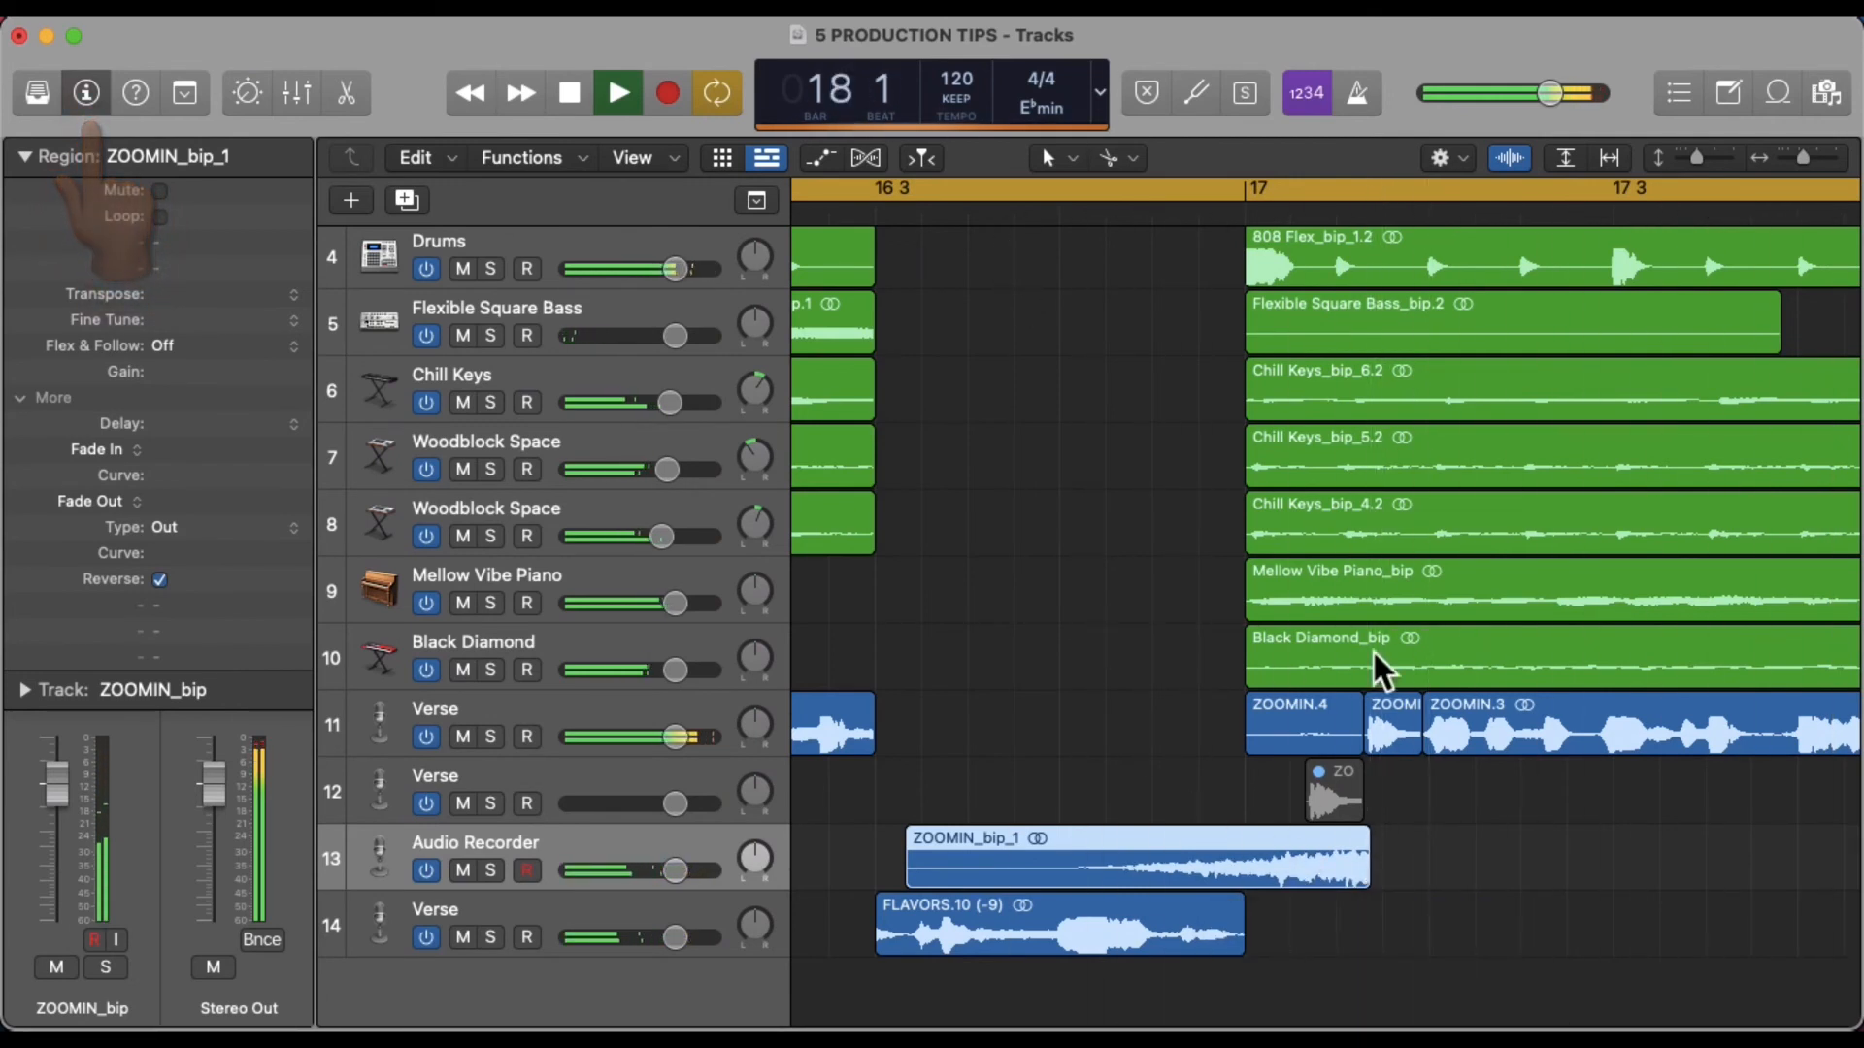
pyautogui.moveTo(1310, 887); pyautogui.dragTo(1359, 895)
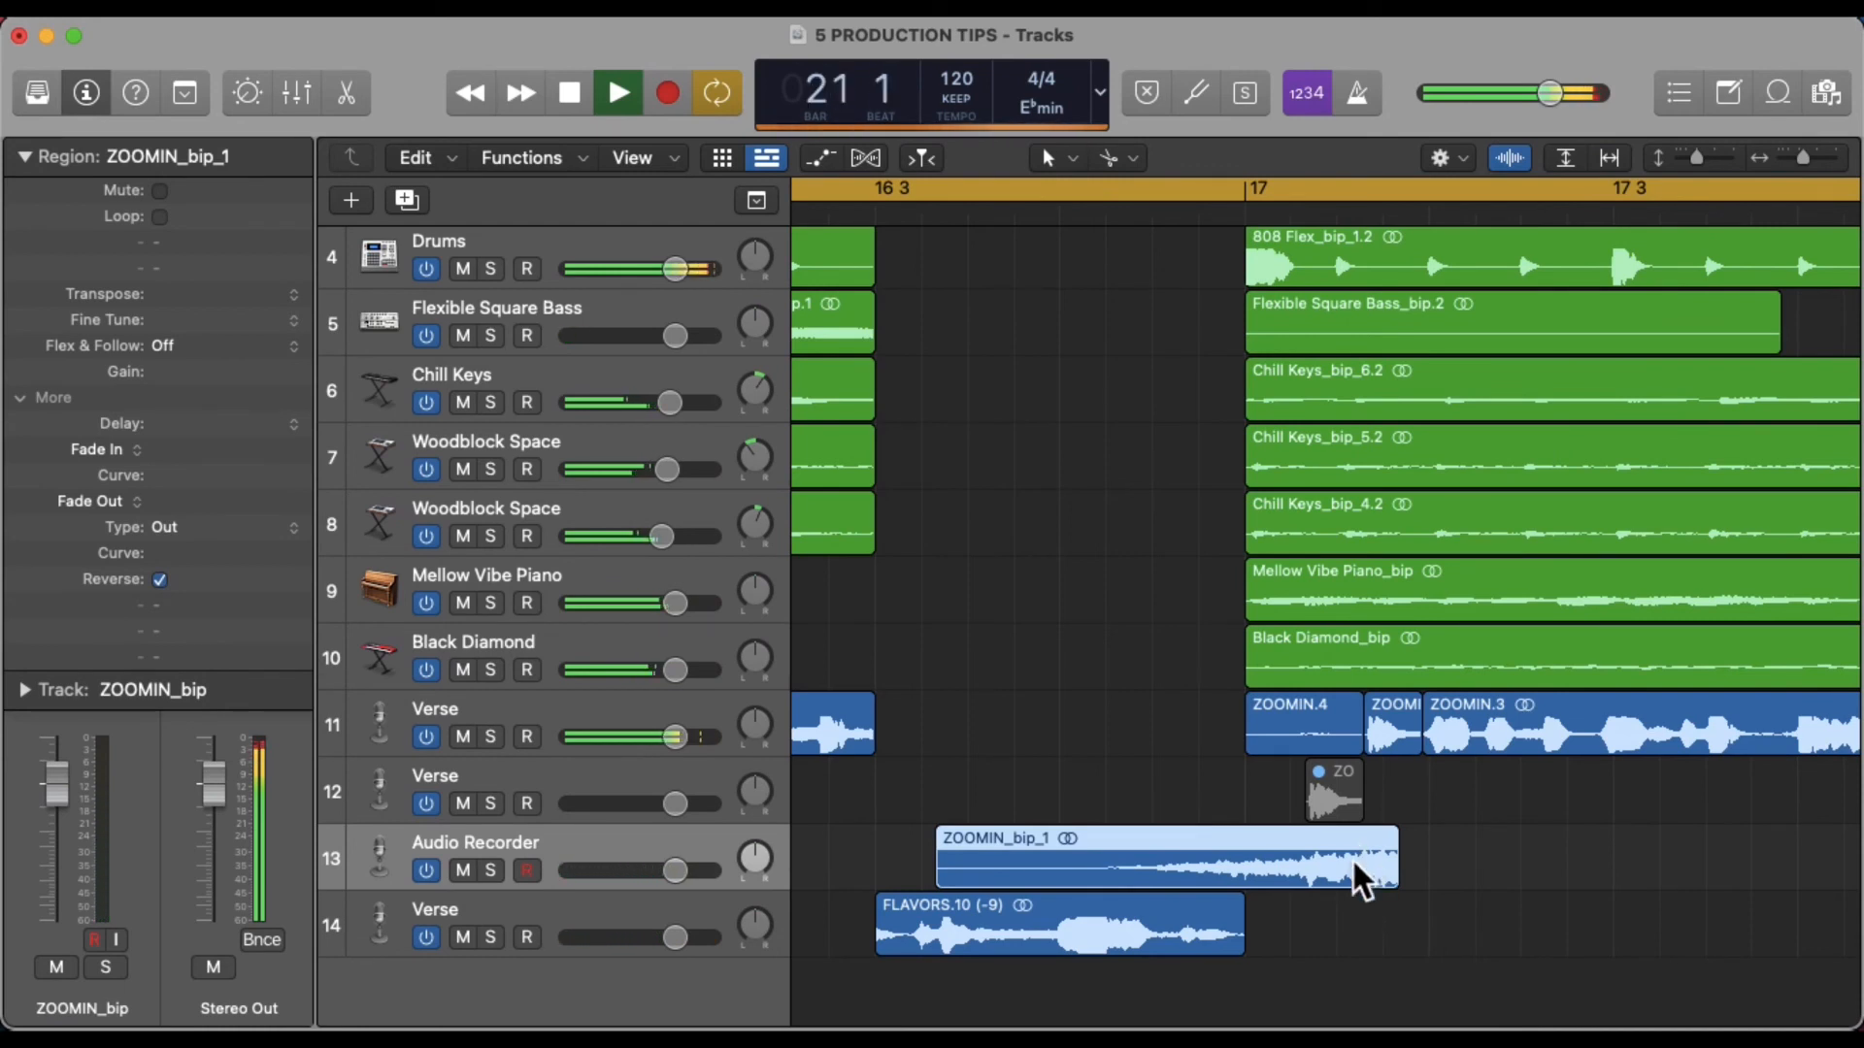
# Move the reversed region onto the original Verse track before the slice and crossfade their junction
pyautogui.moveTo(1408, 881); pyautogui.dragTo(1330, 755)
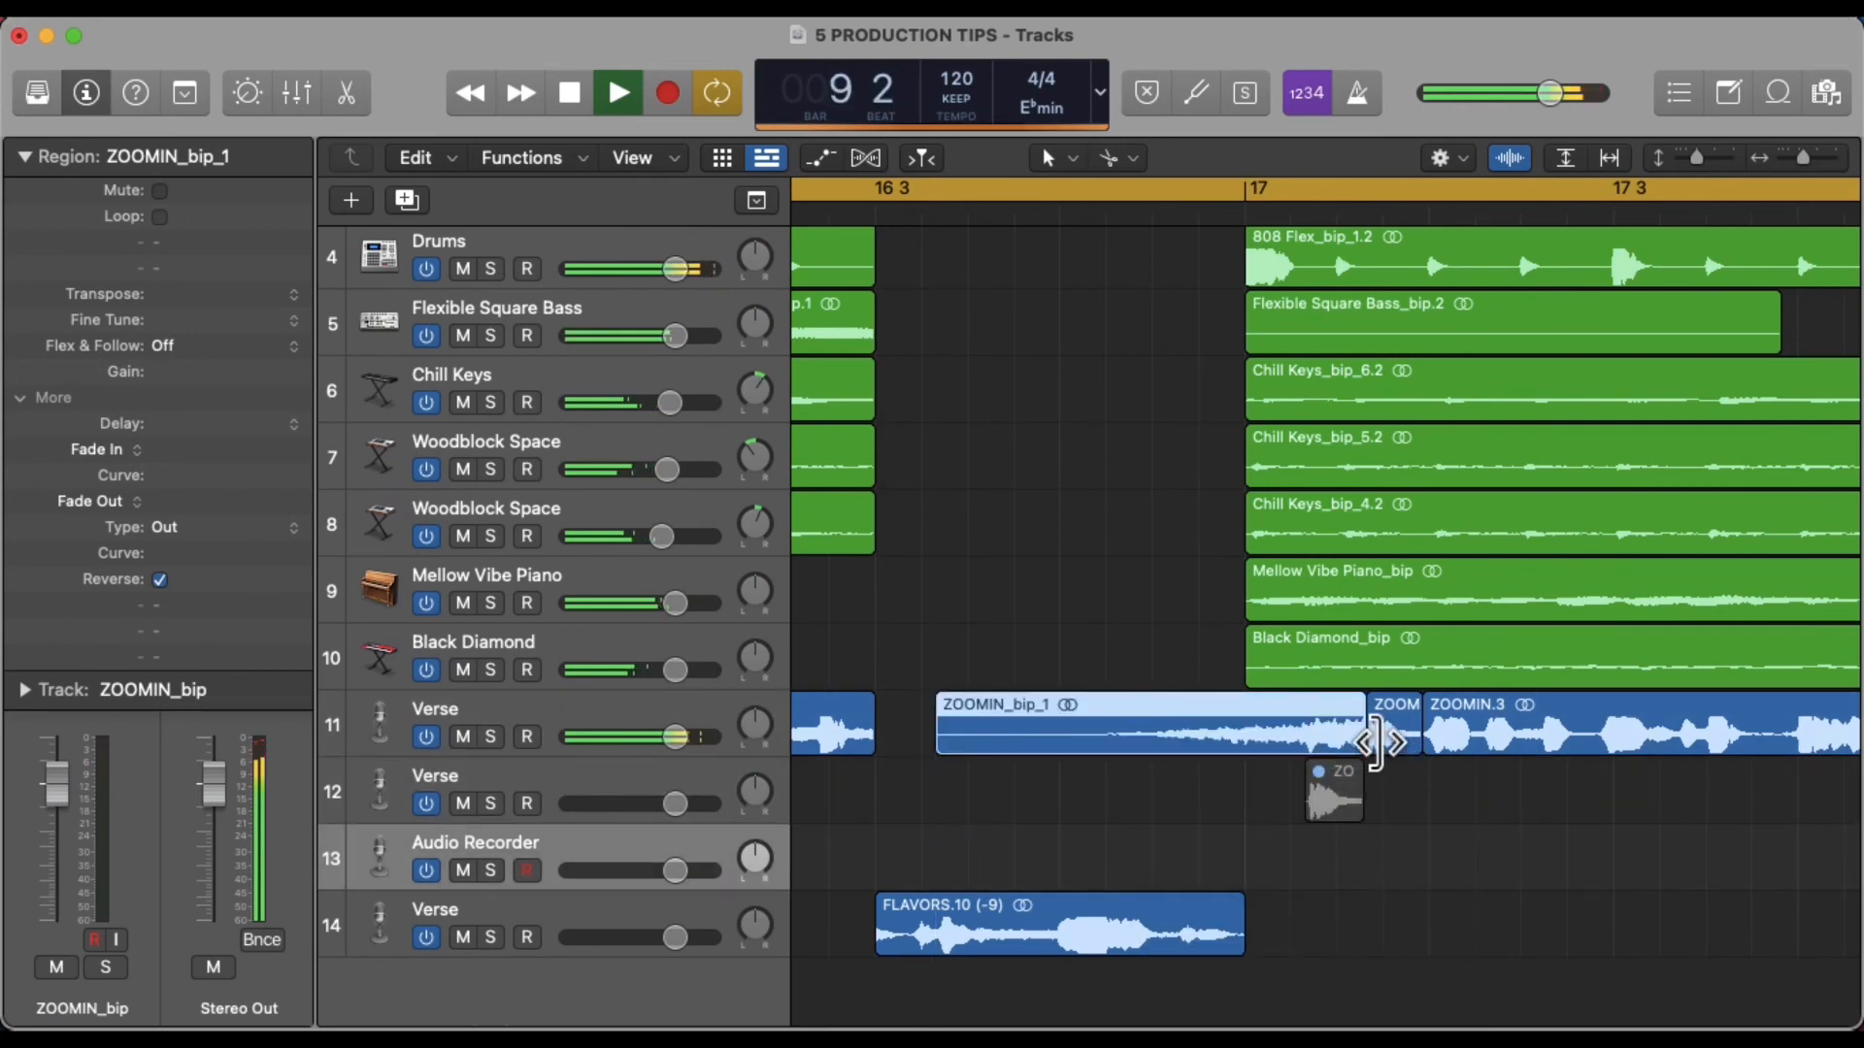
pyautogui.doubleClick(1345, 740)
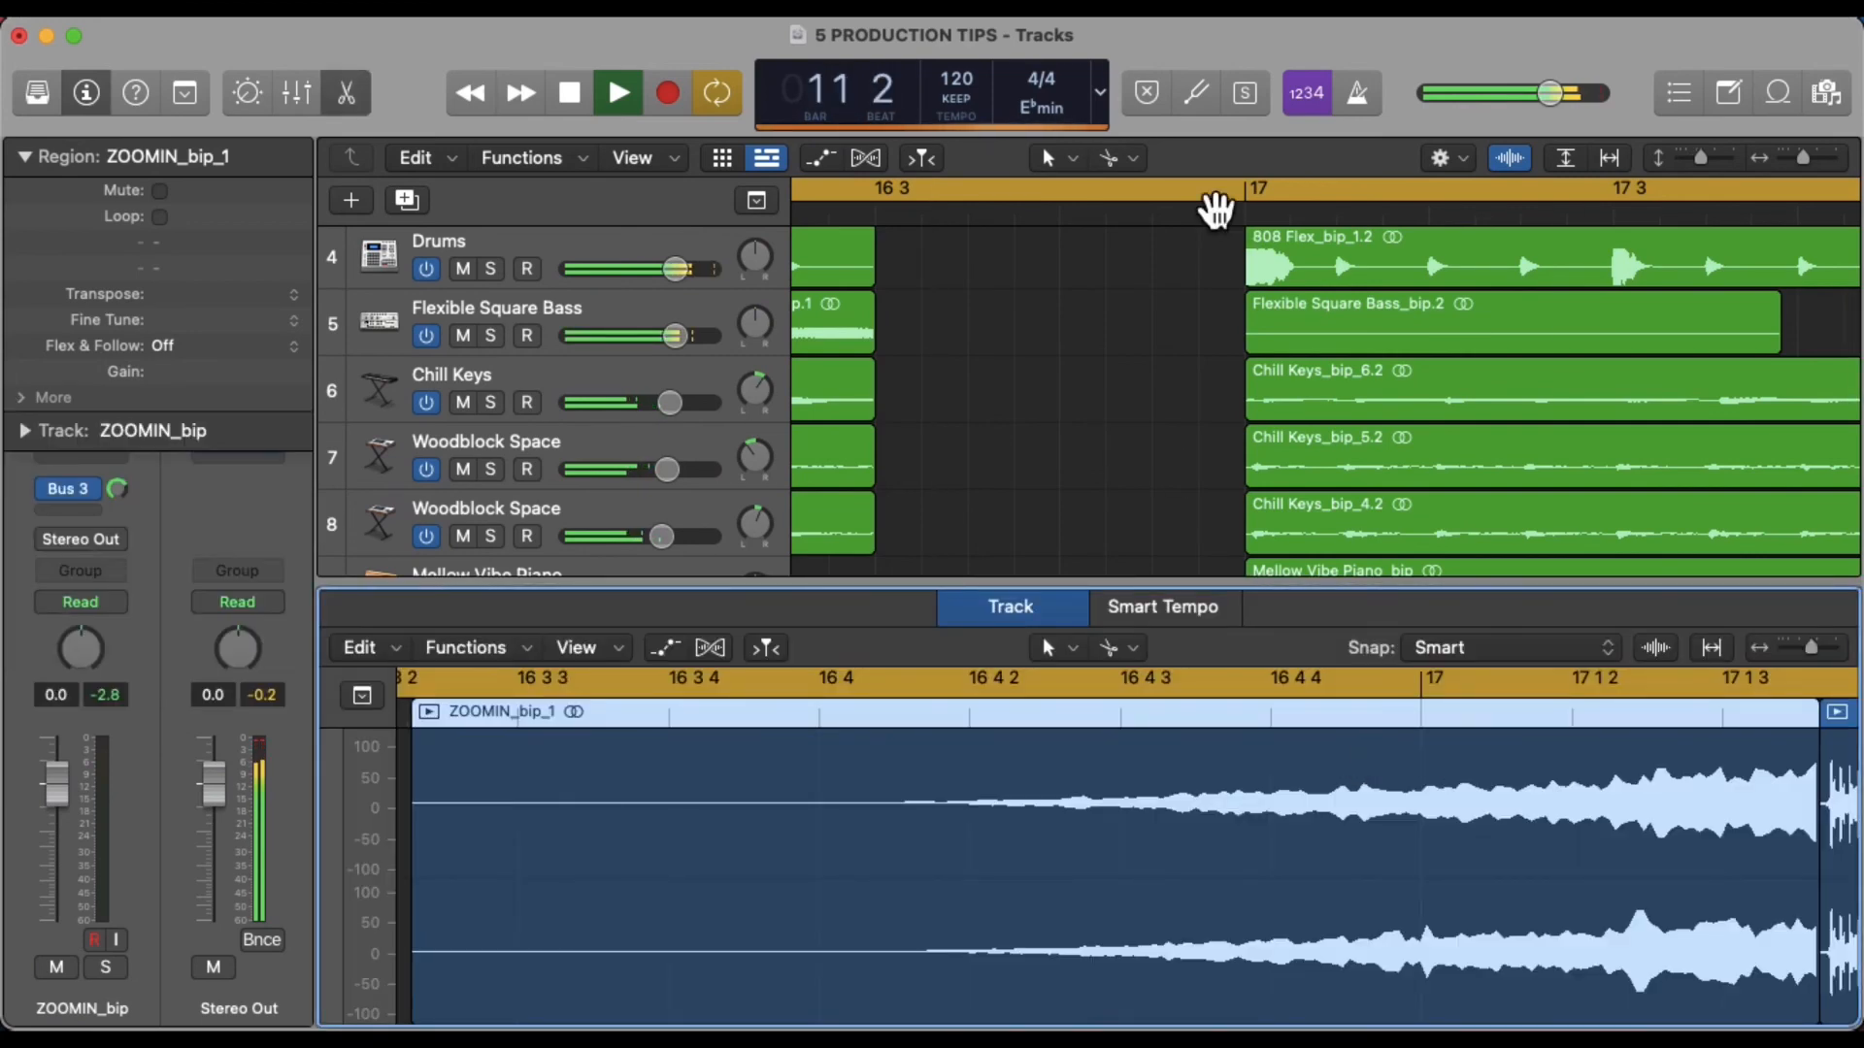
pyautogui.click(1215, 191)
pyautogui.hscroll(5, 1358, 720)
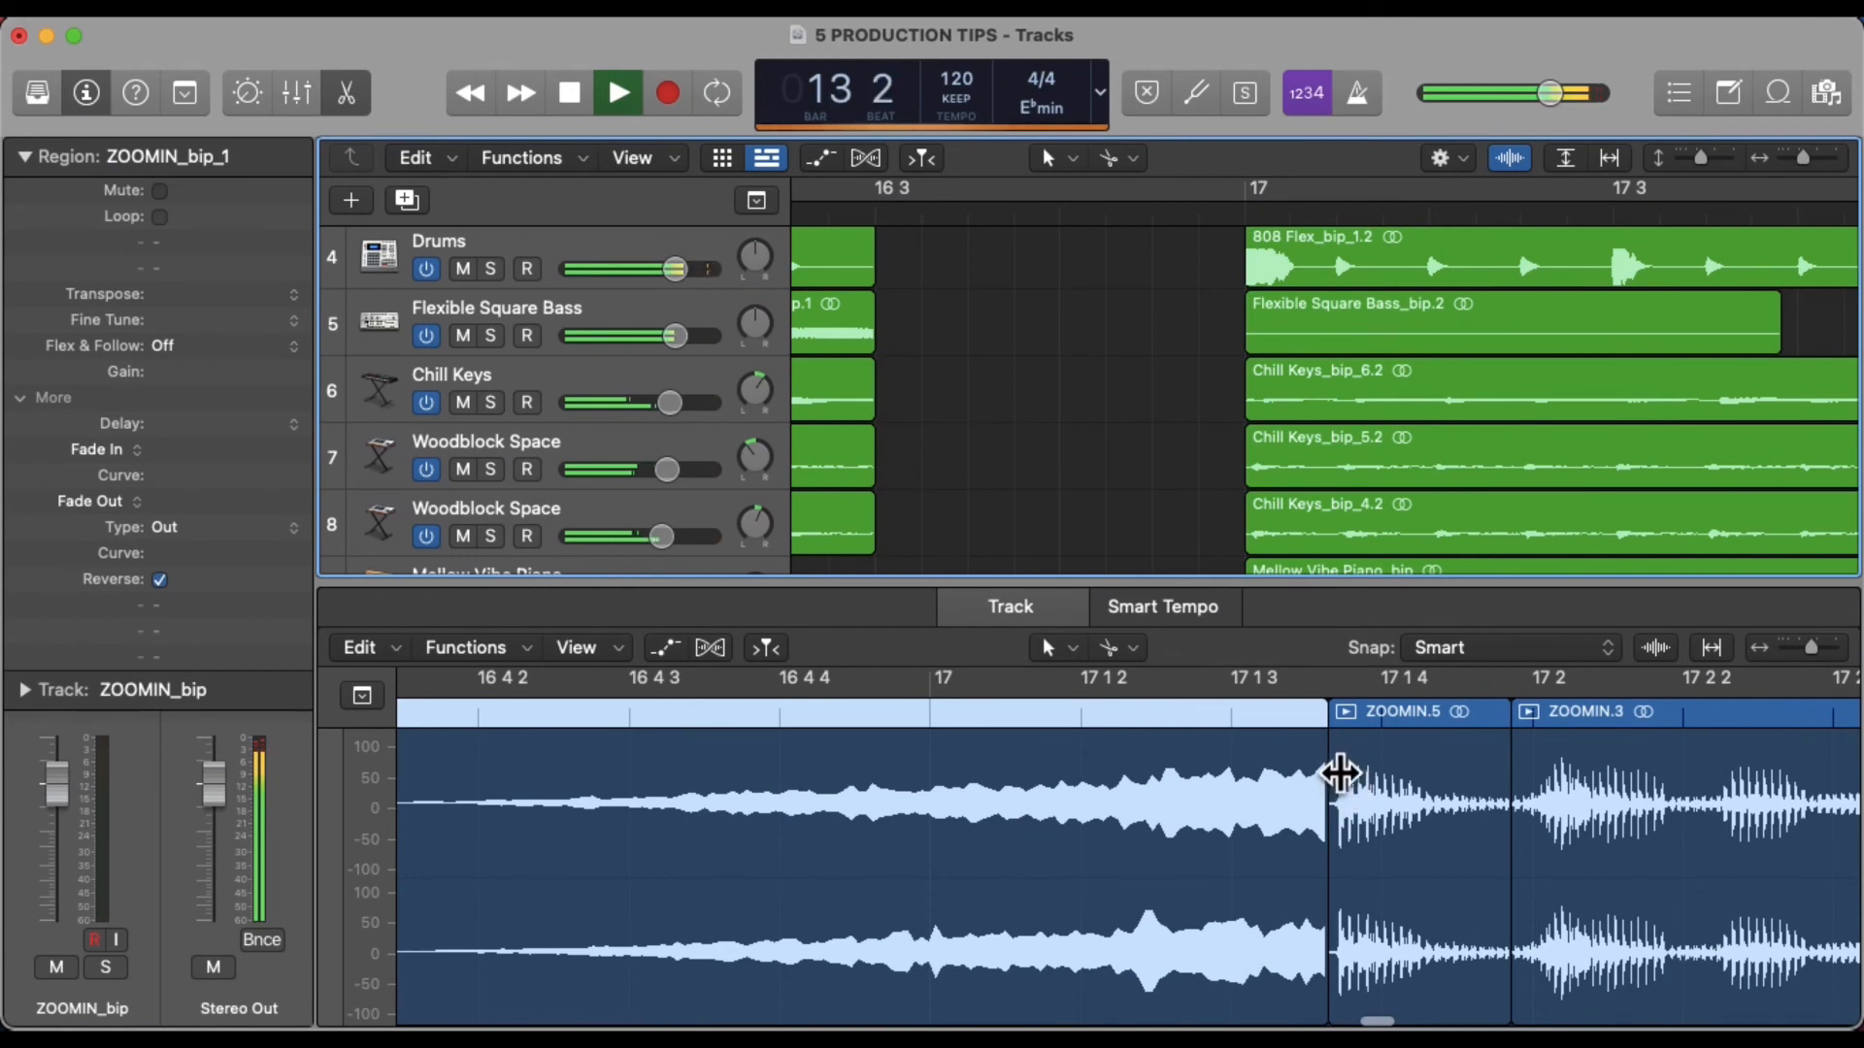
pyautogui.click(1320, 773)
pyautogui.moveTo(1321, 773); pyautogui.dragTo(1398, 777)
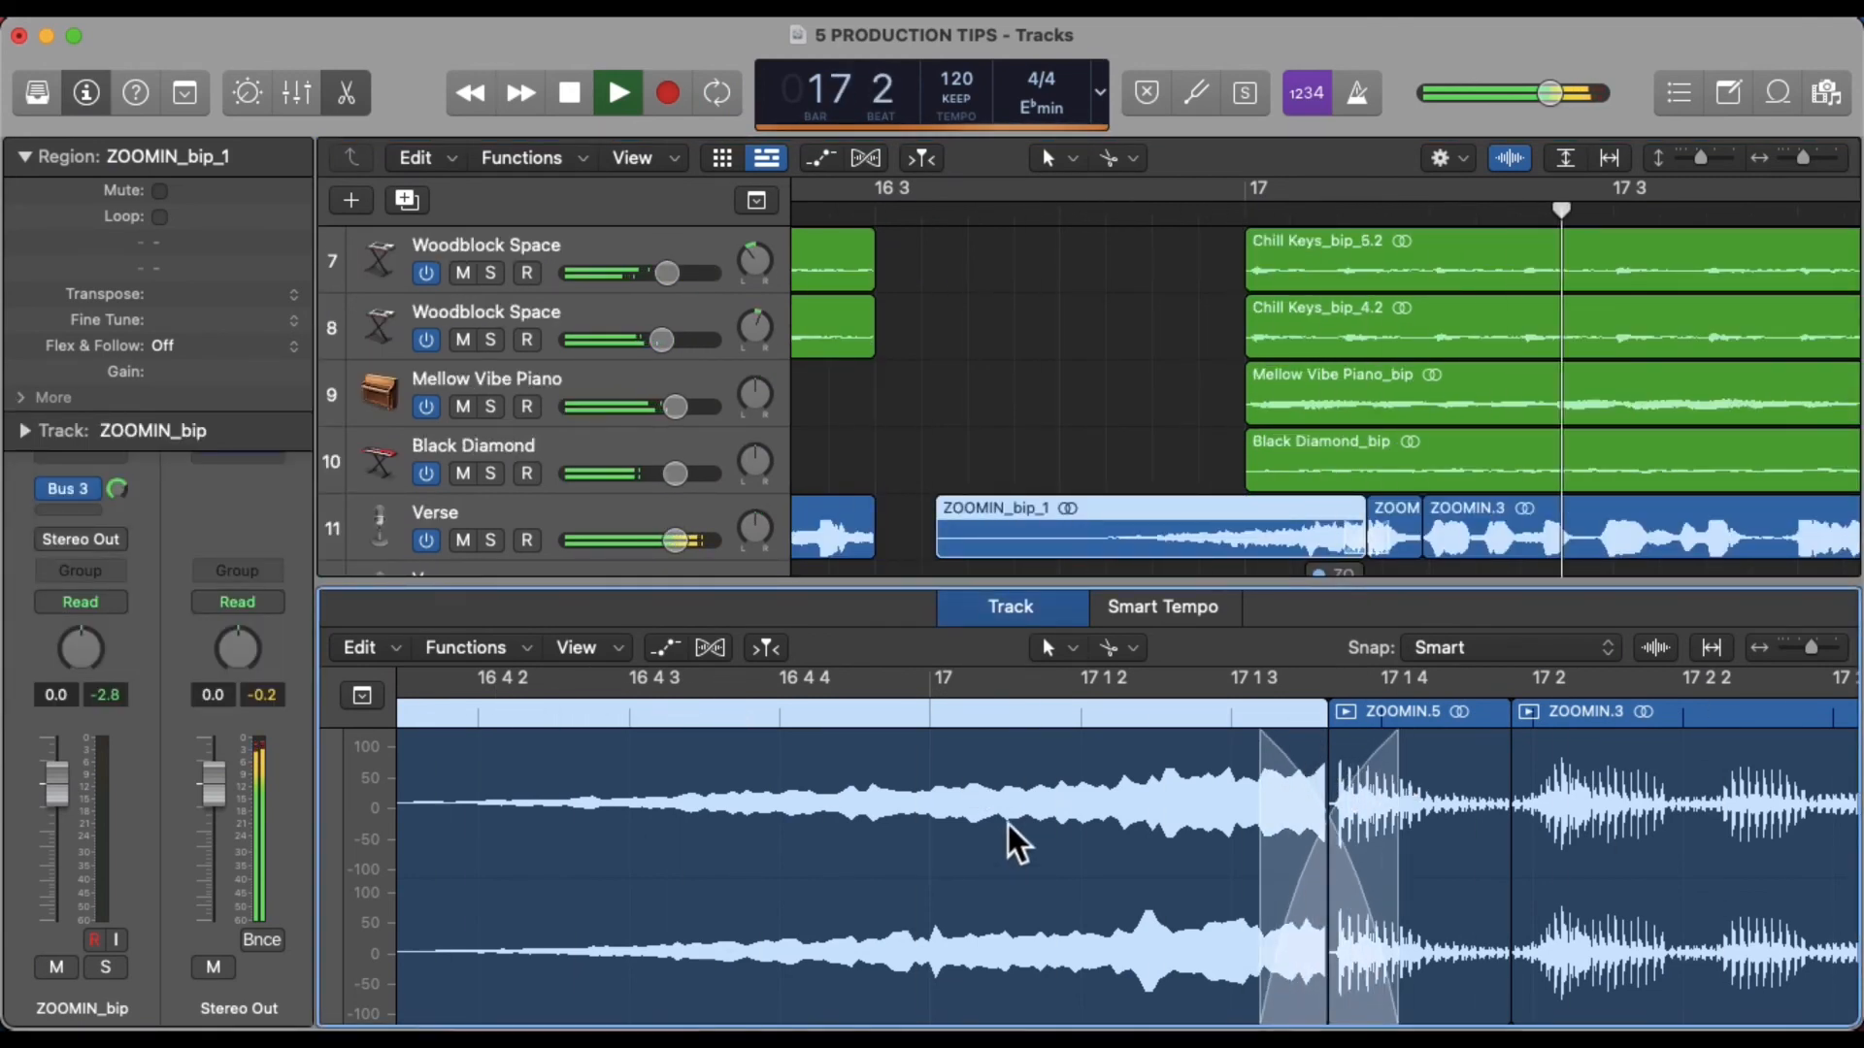
# Add a long curved fade-in across the reversed reverb region, with Fade In 1201 and Curve 19
pyautogui.hscroll(-5, 990, 894)
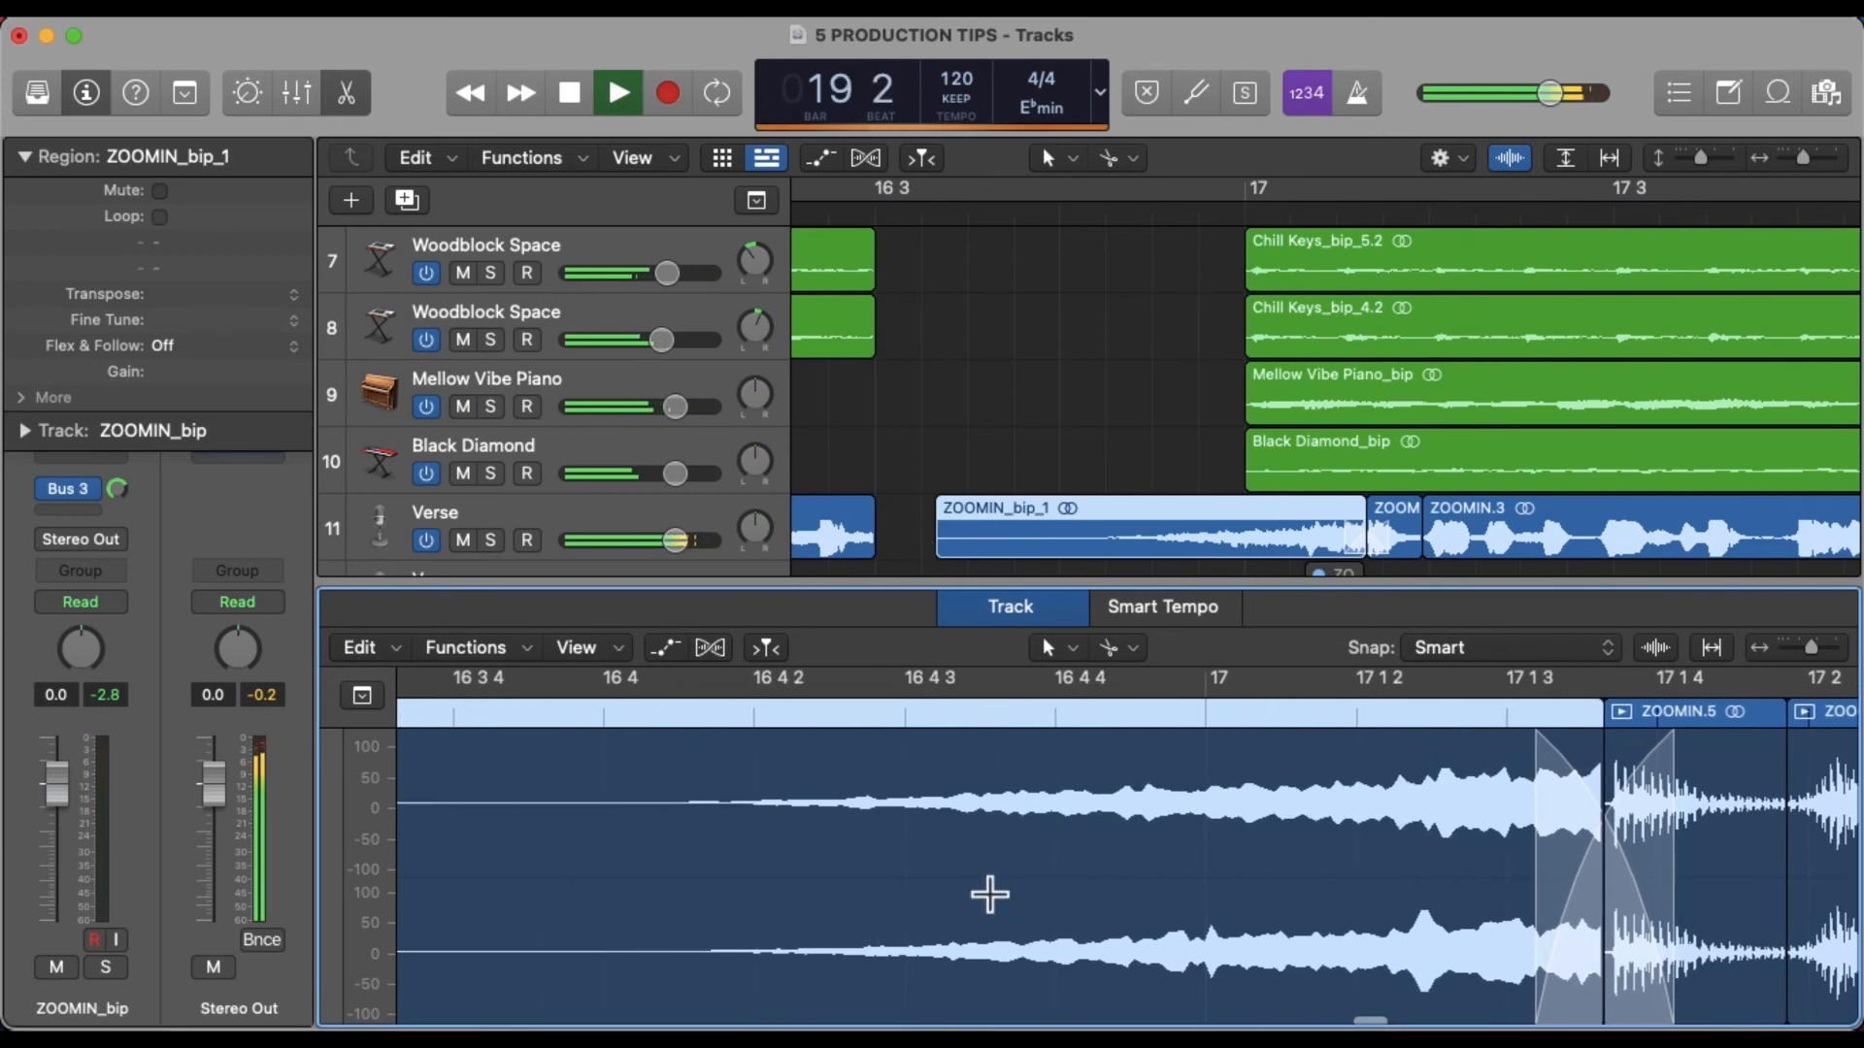
pyautogui.press('super+Left')
pyautogui.press('super+Left')
pyautogui.hscroll(-3, 991, 894)
pyautogui.moveTo(607, 757); pyautogui.dragTo(1208, 884)
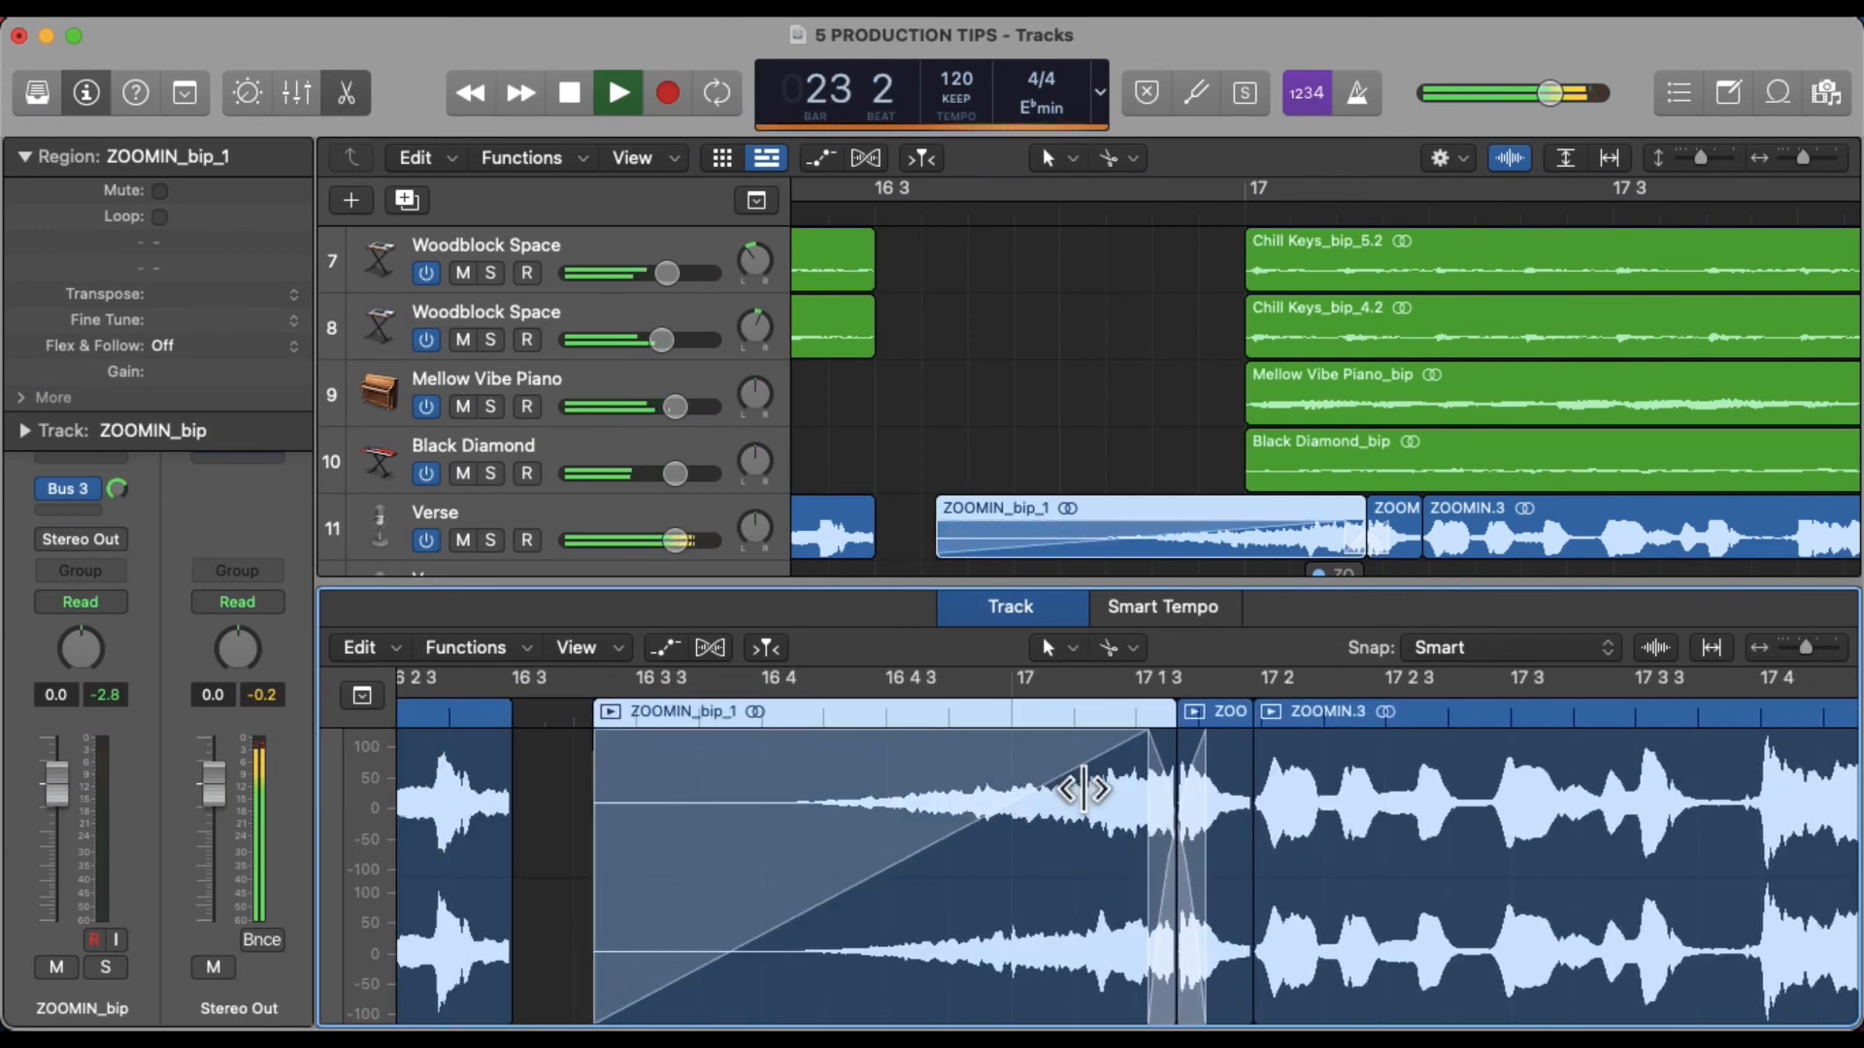
pyautogui.moveTo(1078, 782); pyautogui.dragTo(1110, 821)
# Play back the reverse reverb lead-in into the vocal to review it
pyautogui.click(1146, 219)
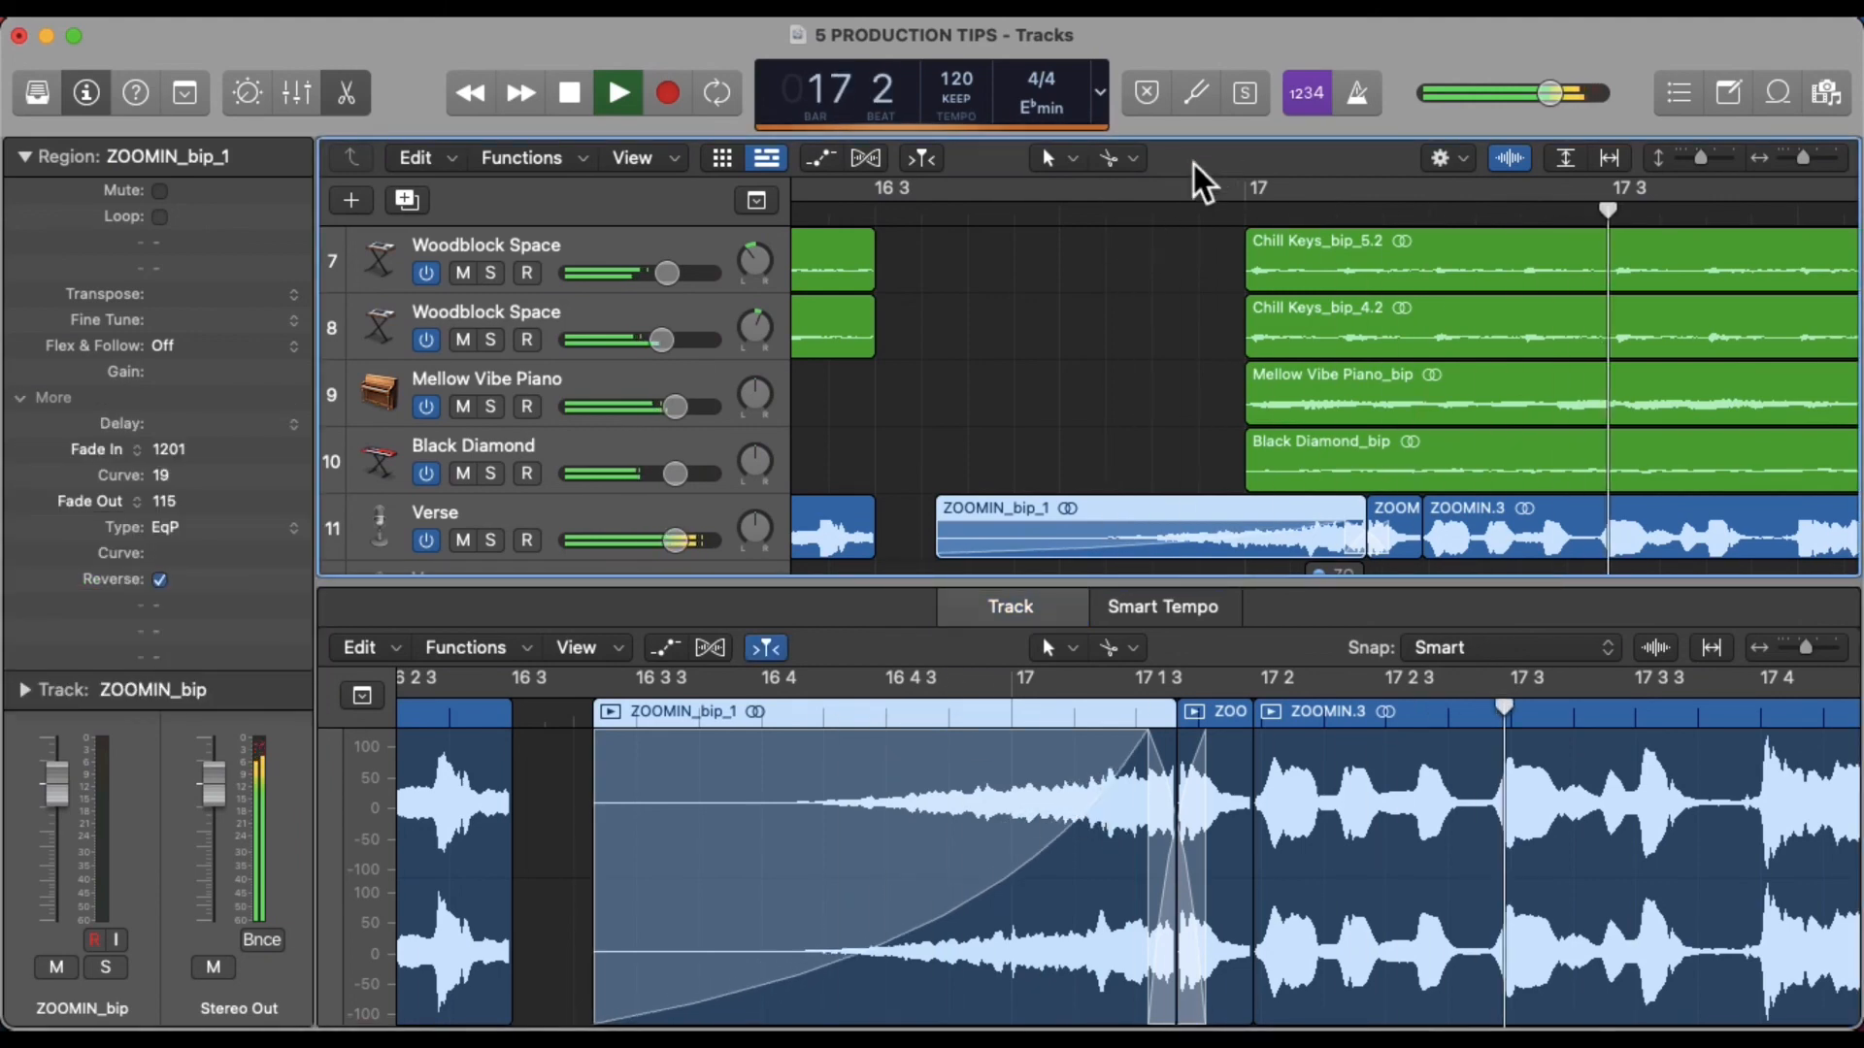
pyautogui.click(1049, 220)
pyautogui.press('space')
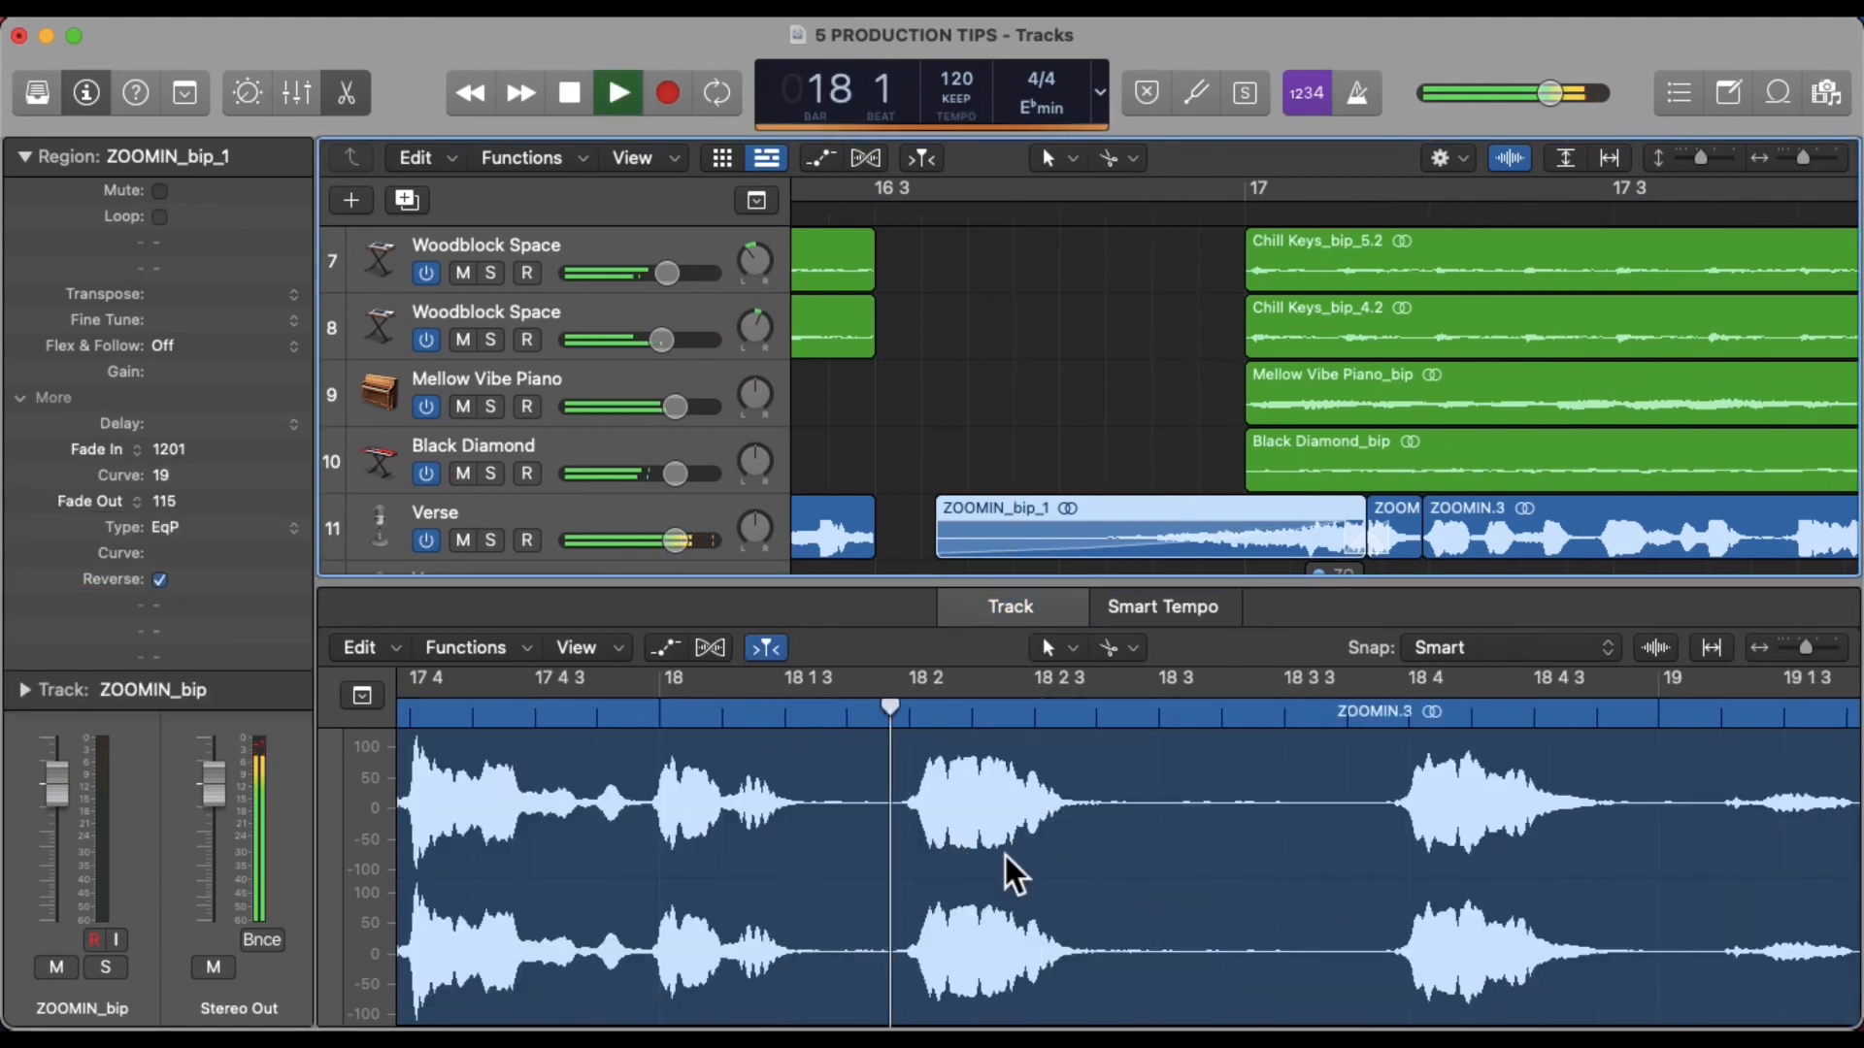
pyautogui.moveTo(770, 832); pyautogui.dragTo(686, 799)
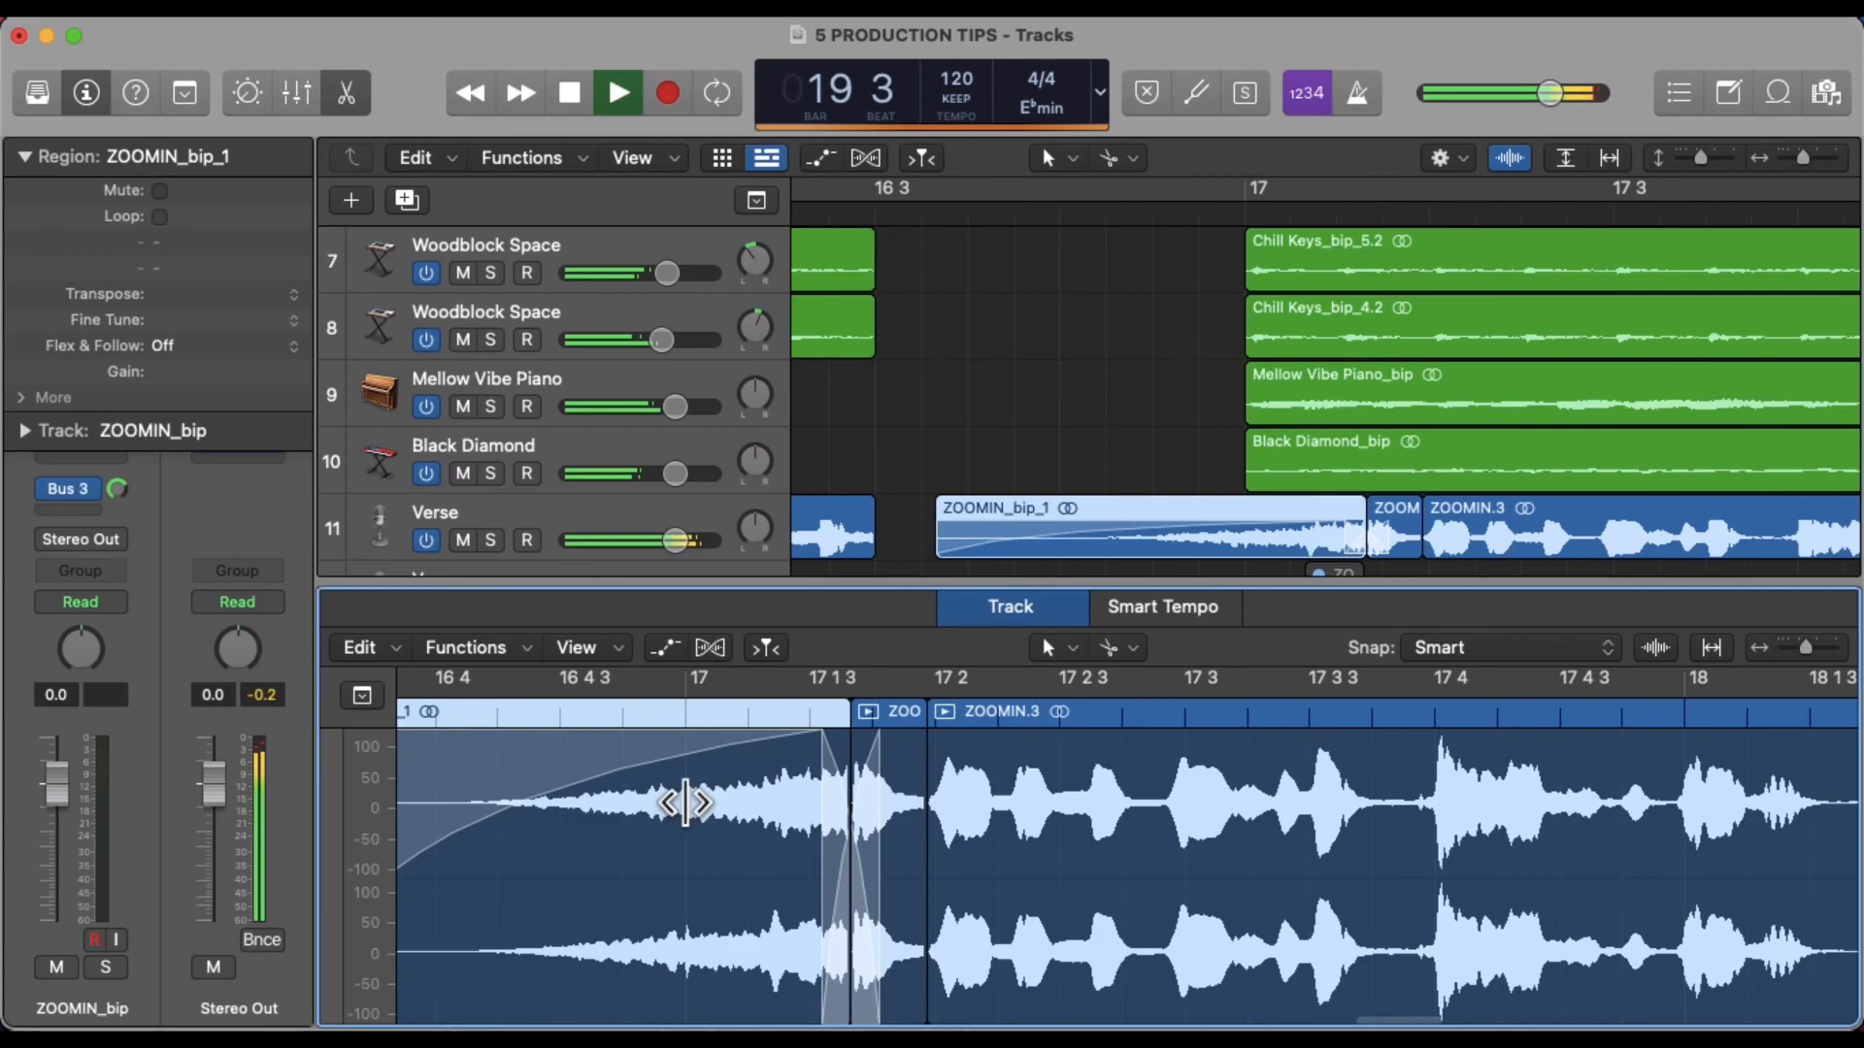
pyautogui.click(1020, 223)
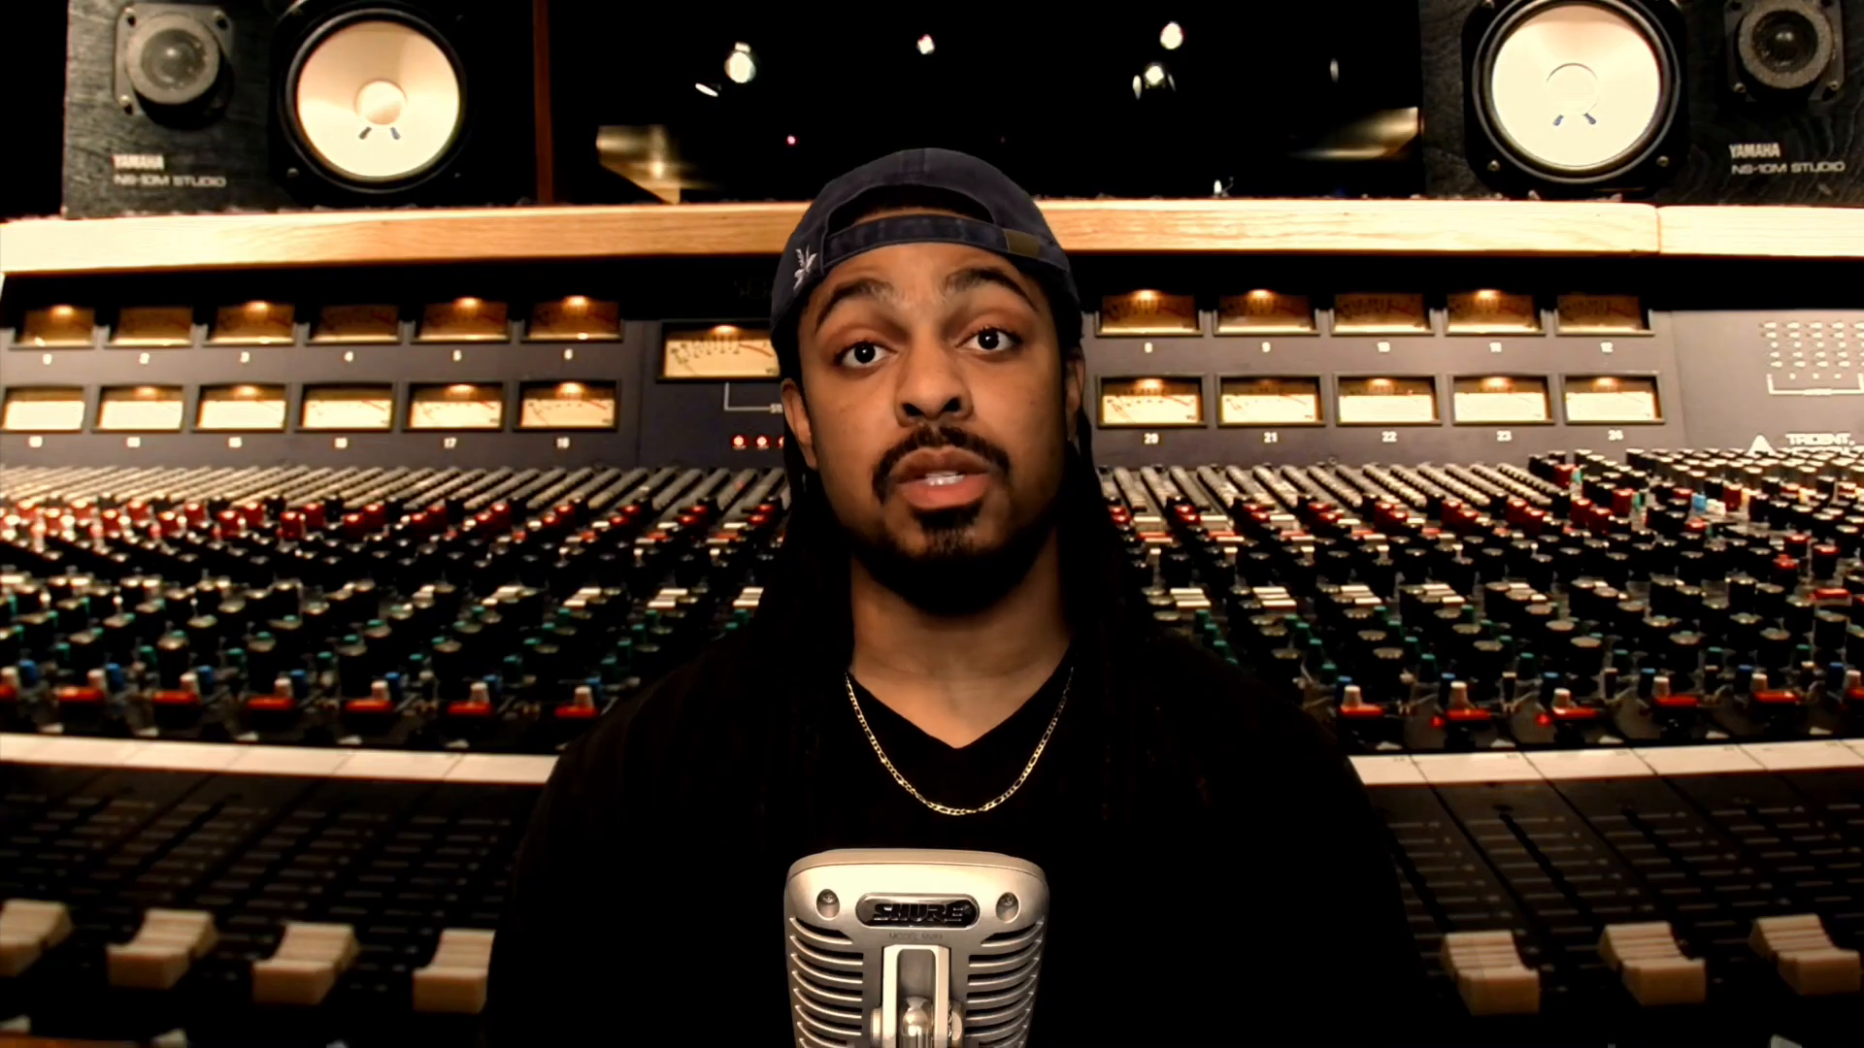